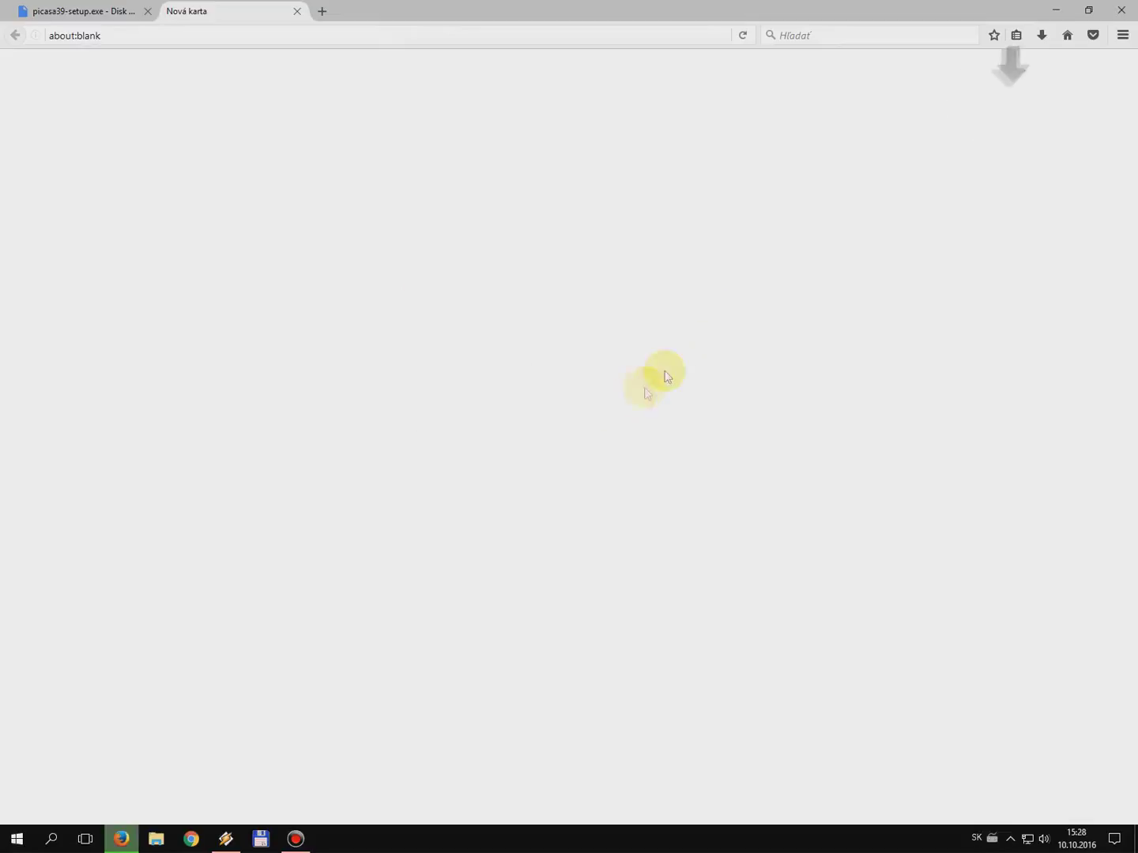
- Run the downloaded picasa39-setup(1).exe installer and agree to the Picasa 3 licence terms
left_click(1041, 36)
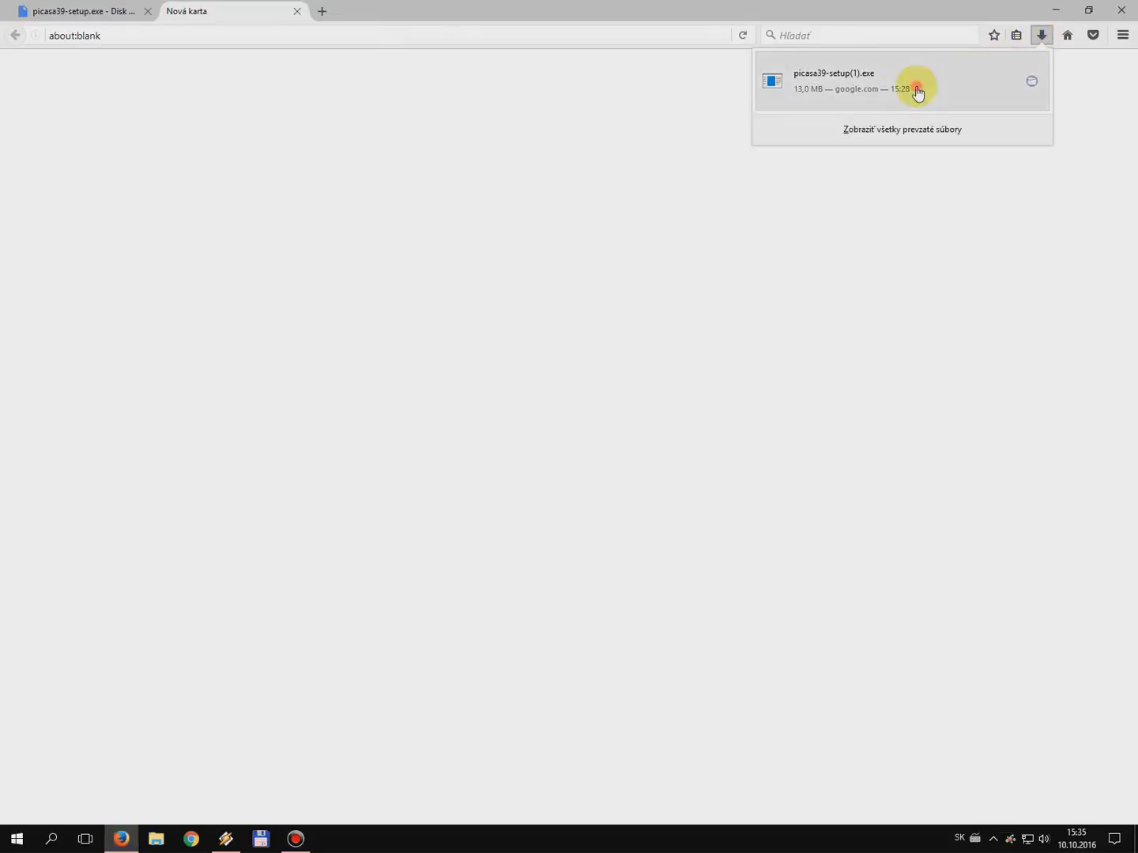
left_click(917, 92)
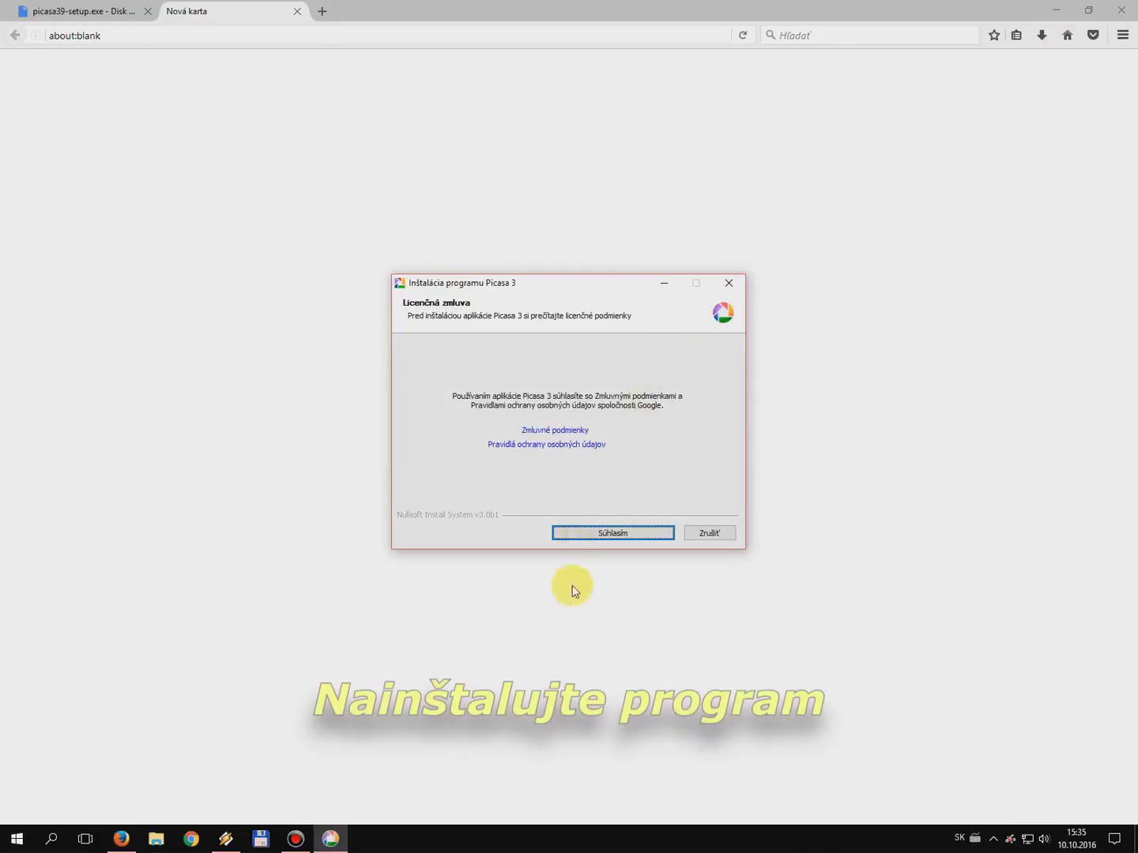
left_click(615, 535)
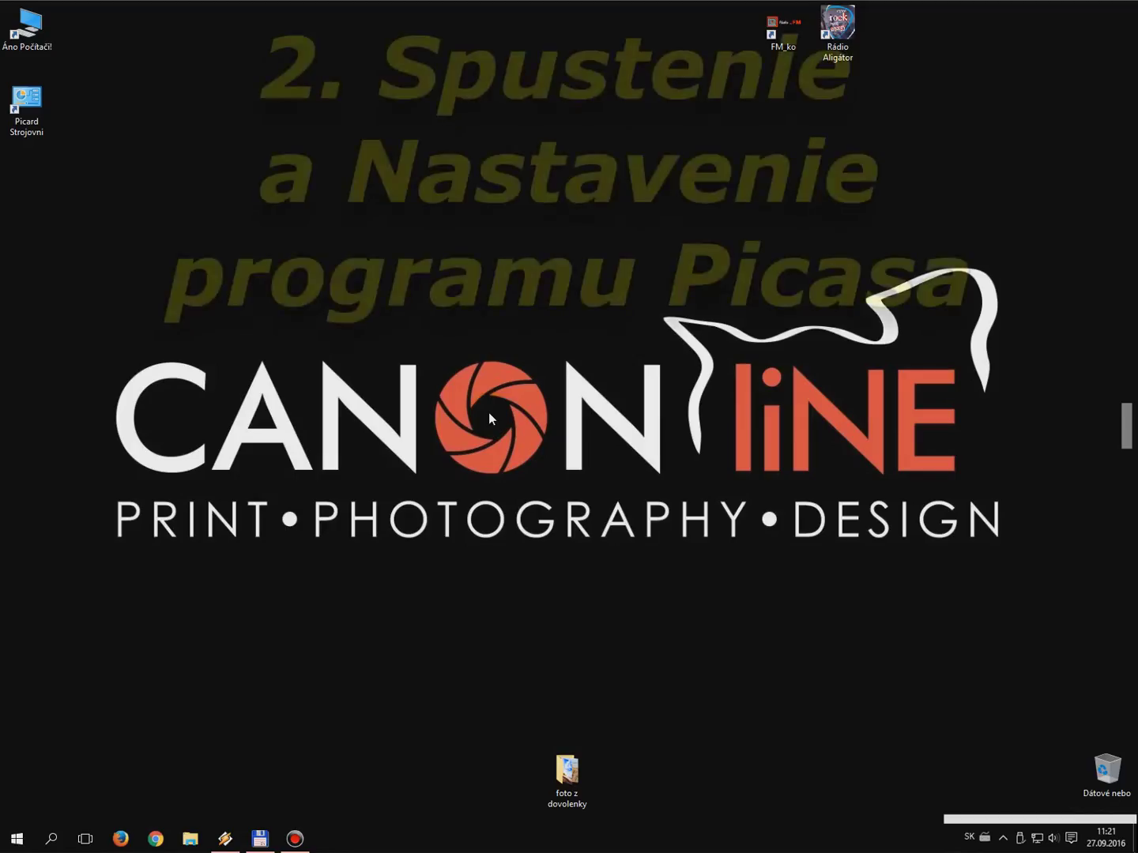
- Launch Picasa 3, limit the image search to Moje dokumenty, Moje obrázky and Pracovná plocha, and accept Picasa Photo Viewer as default viewer
left_click(12, 846)
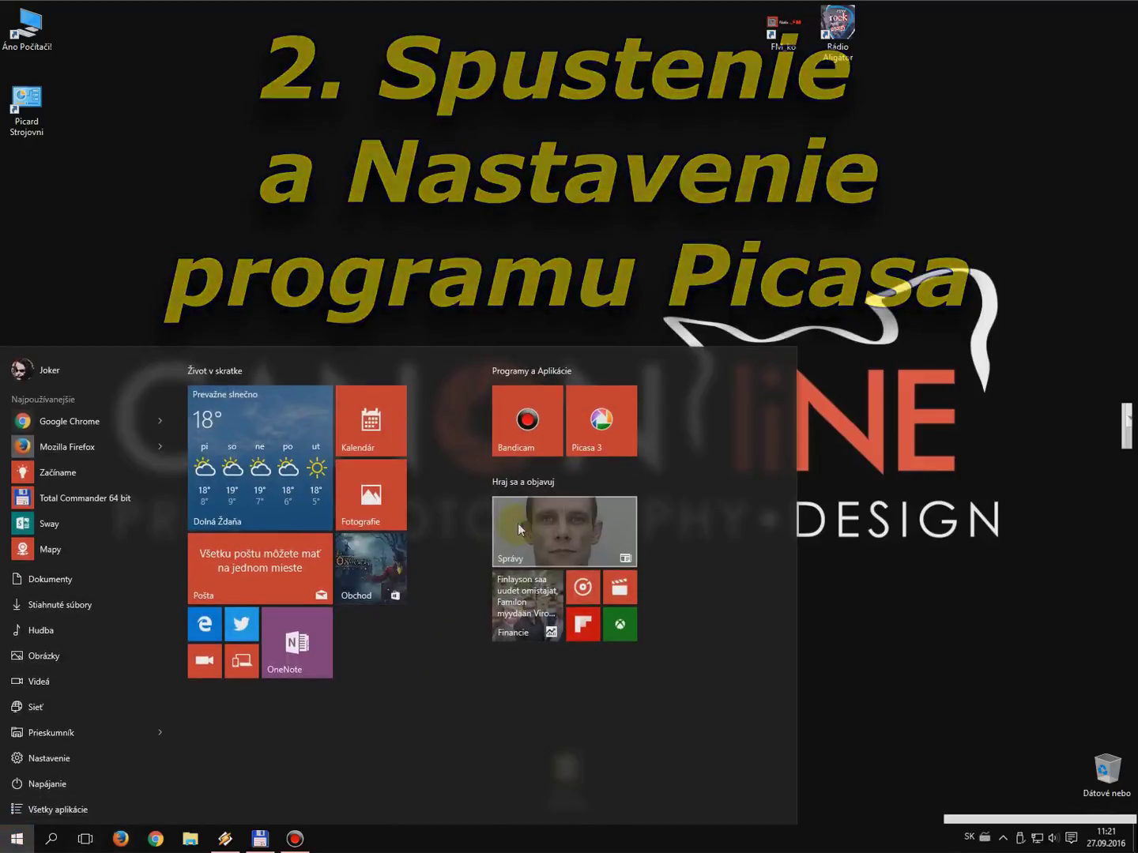
left_click(598, 417)
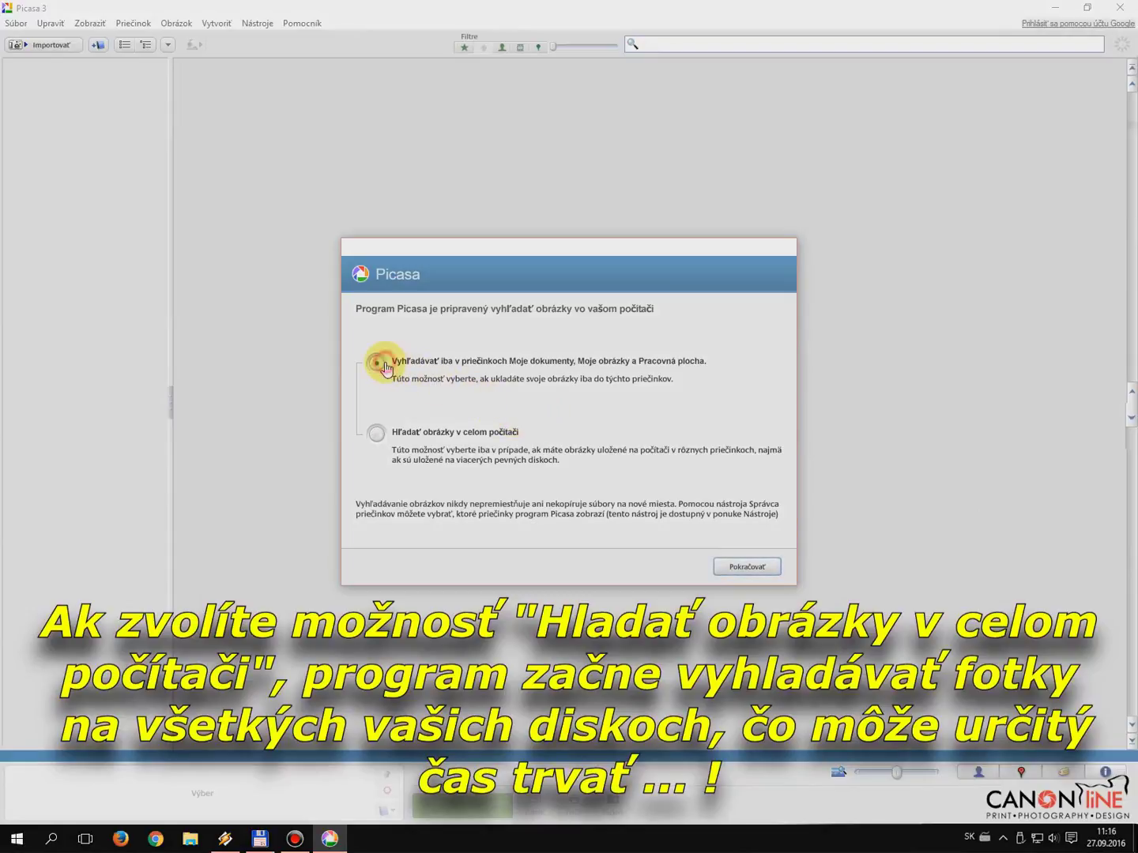
left_click(739, 569)
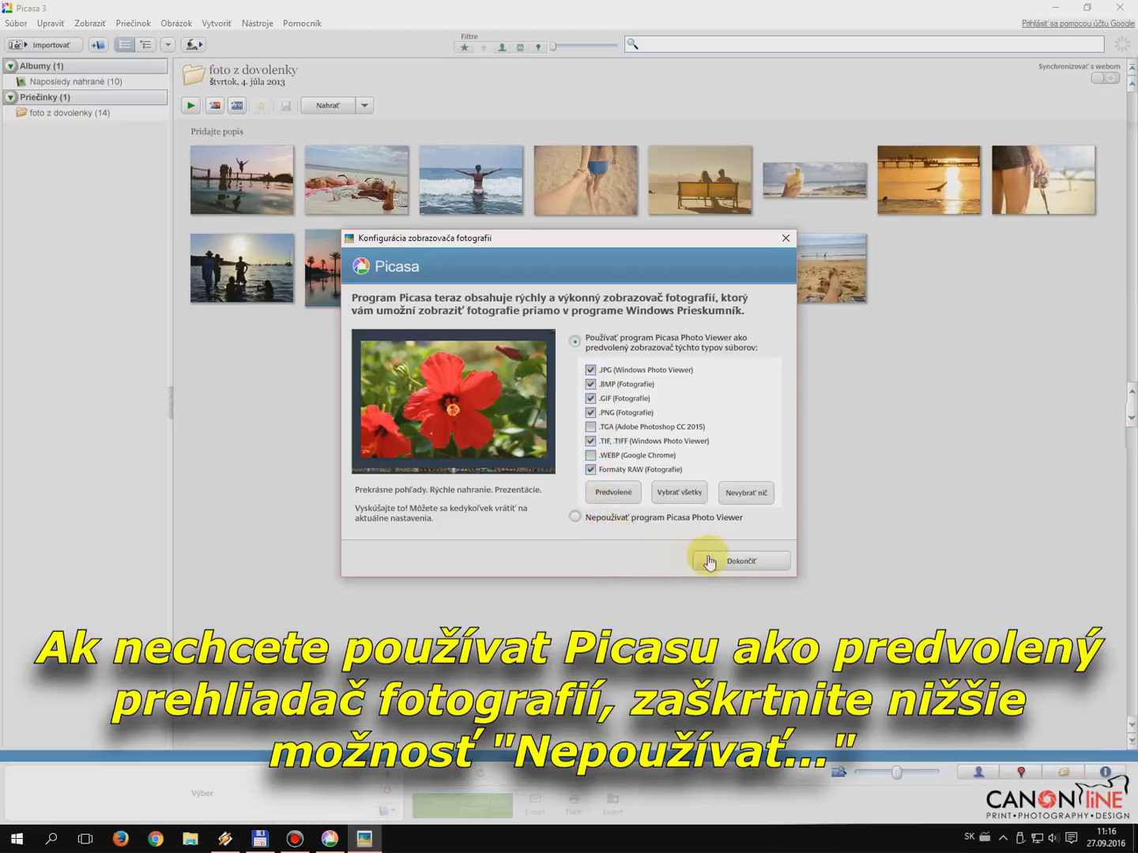
left_click(737, 563)
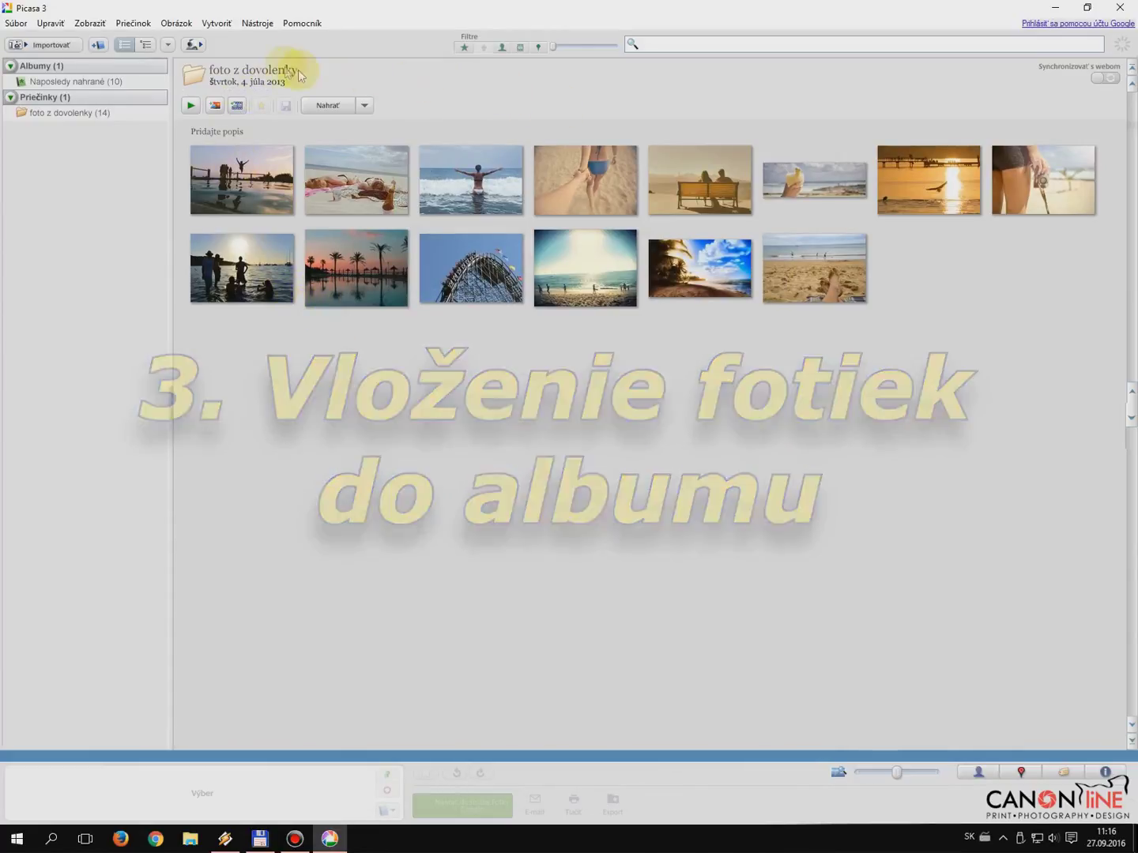
- Add the folder "foto z dovolenky - neupravené" from D:\Fotografia to Picasa, scanned once with face recognition turned off
left_click(255, 73)
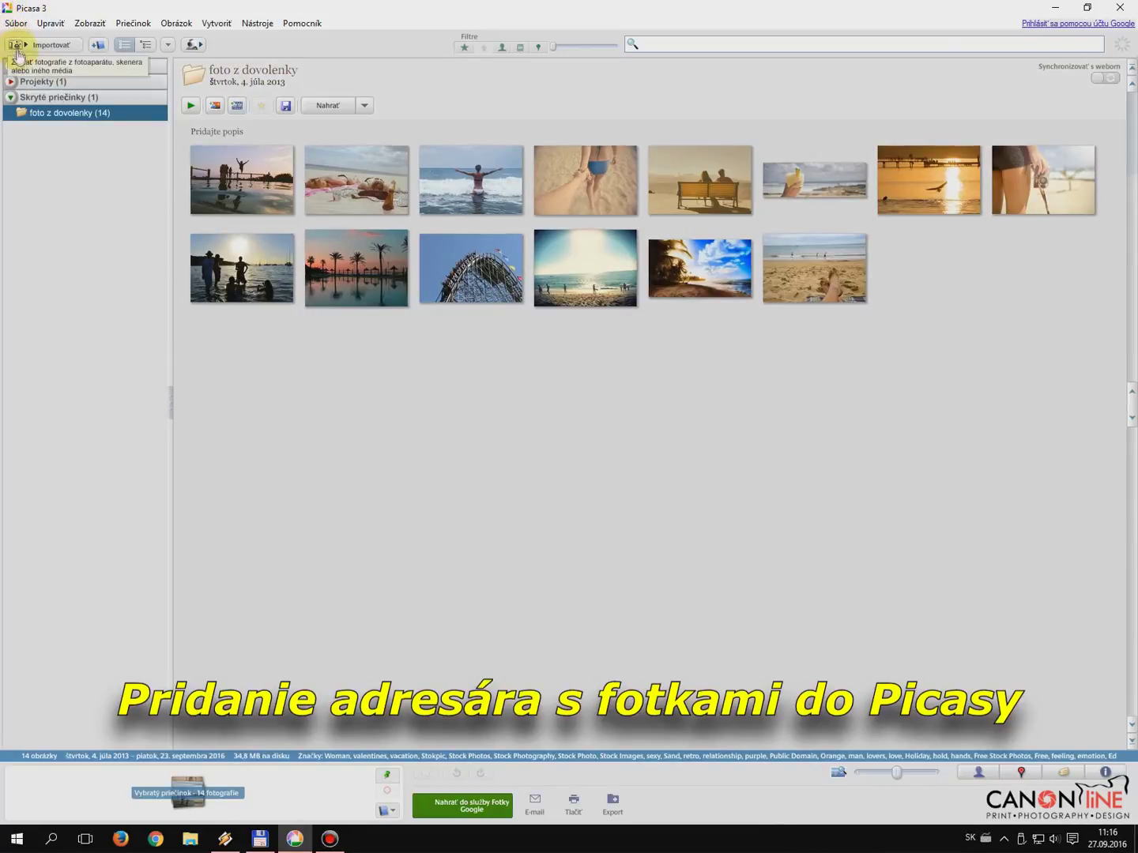
left_click(18, 25)
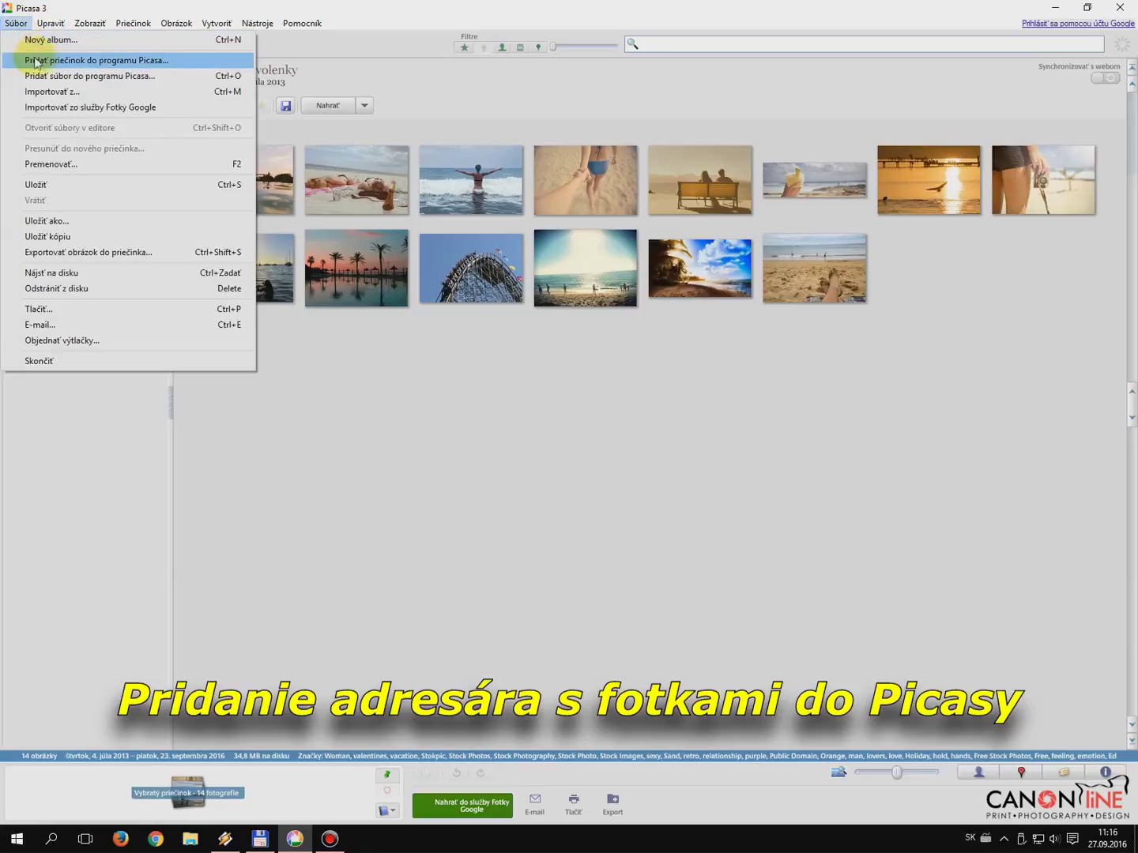
left_click(91, 62)
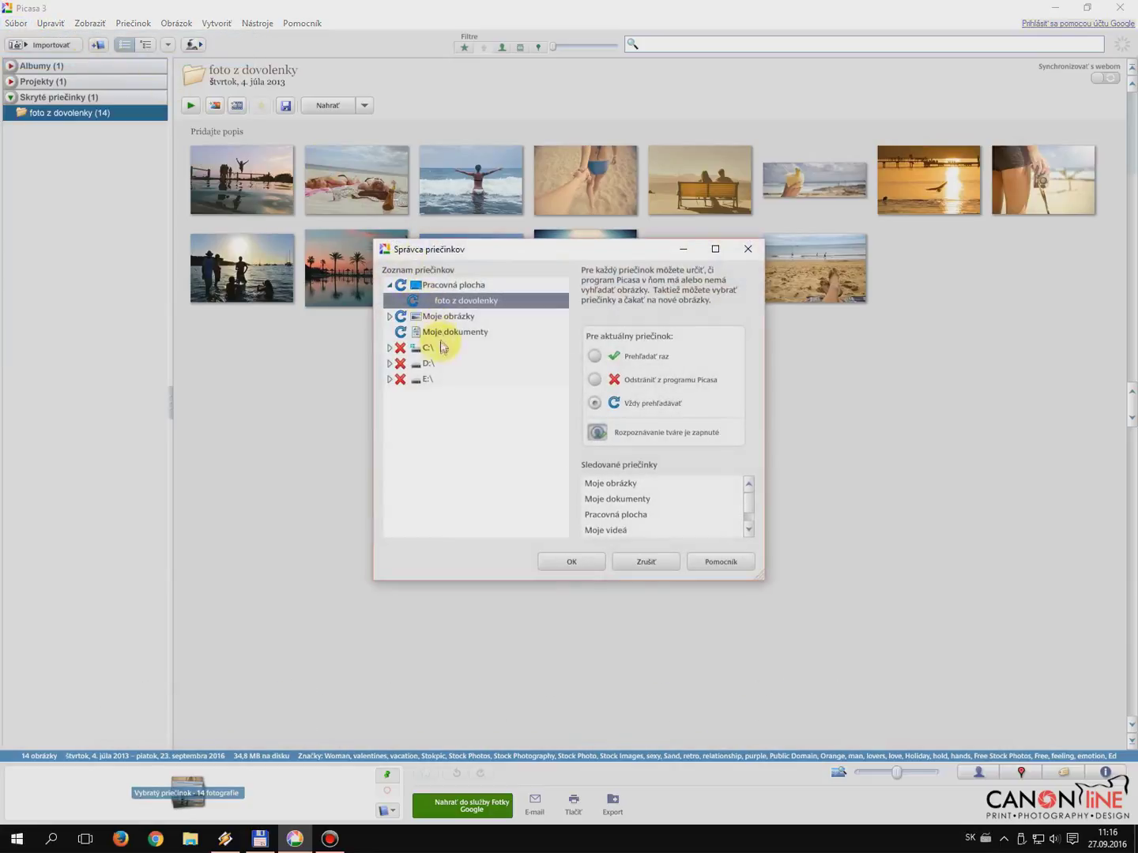
left_click(392, 363)
double_click(452, 474)
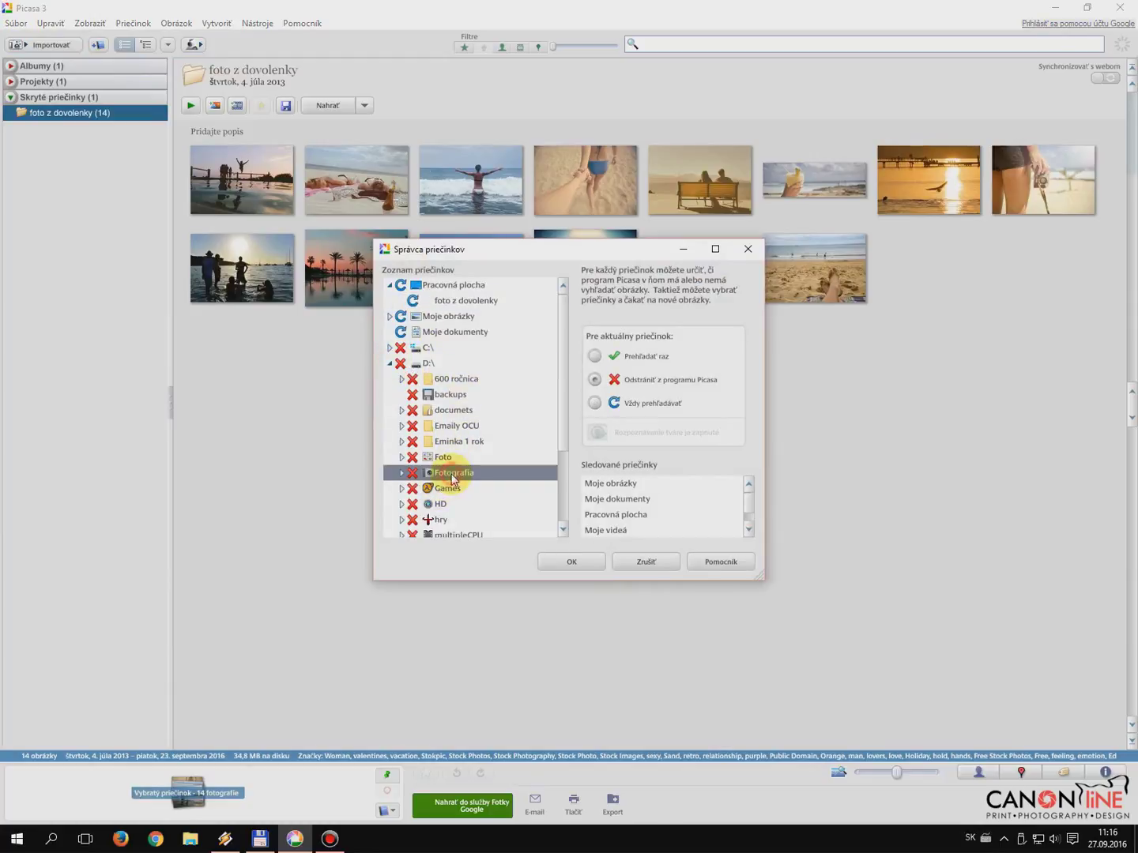
left_click(467, 505)
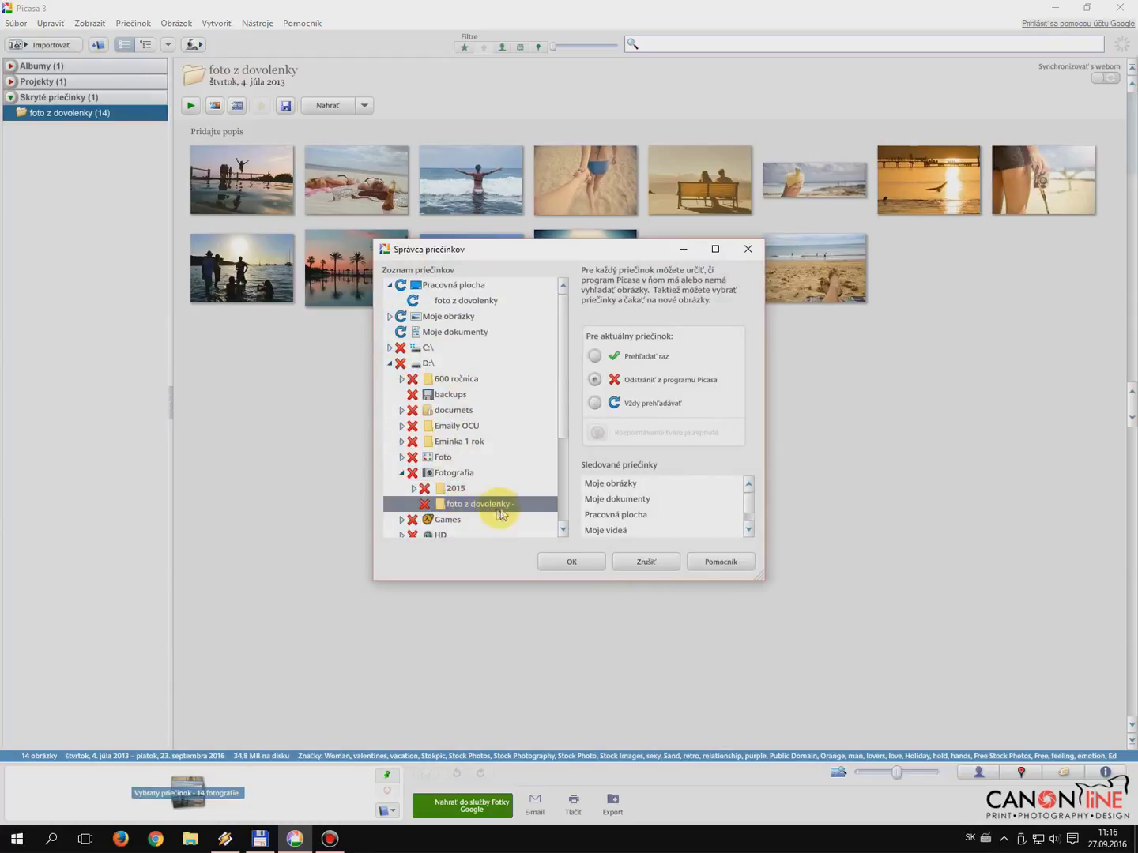
left_click(596, 357)
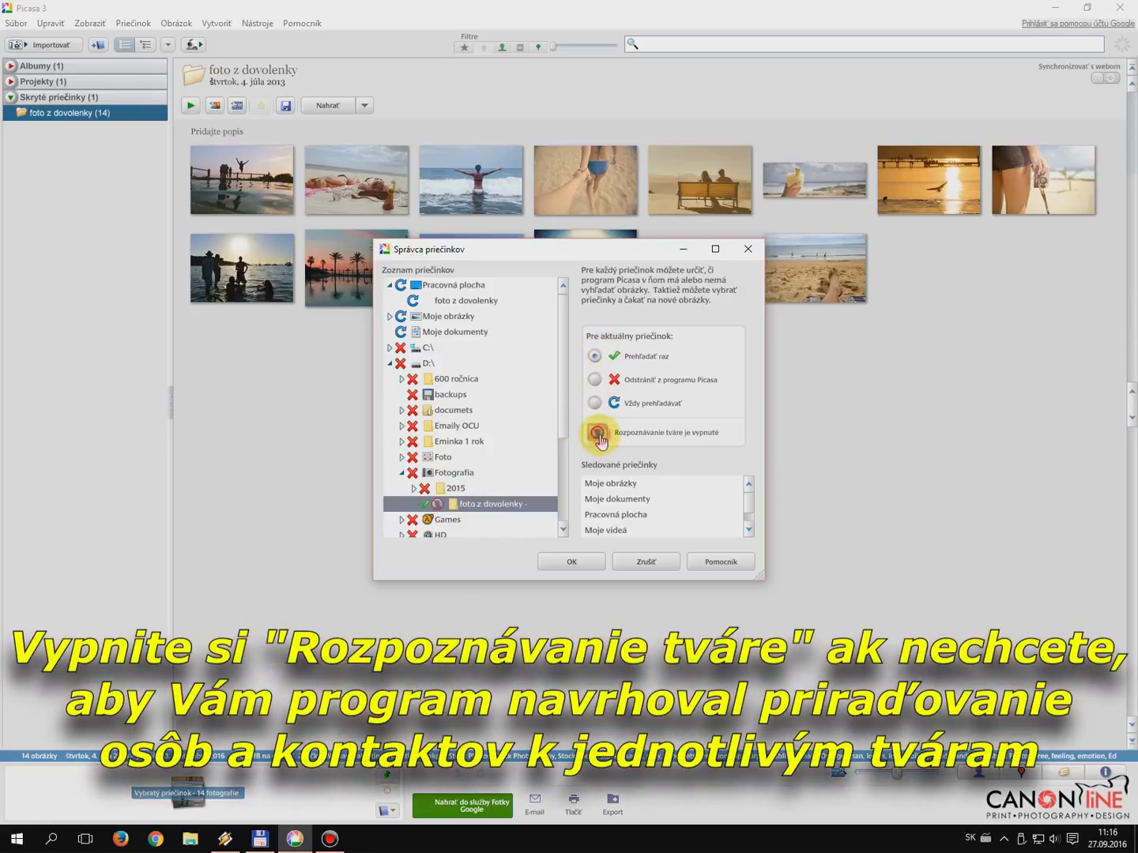
left_click(572, 562)
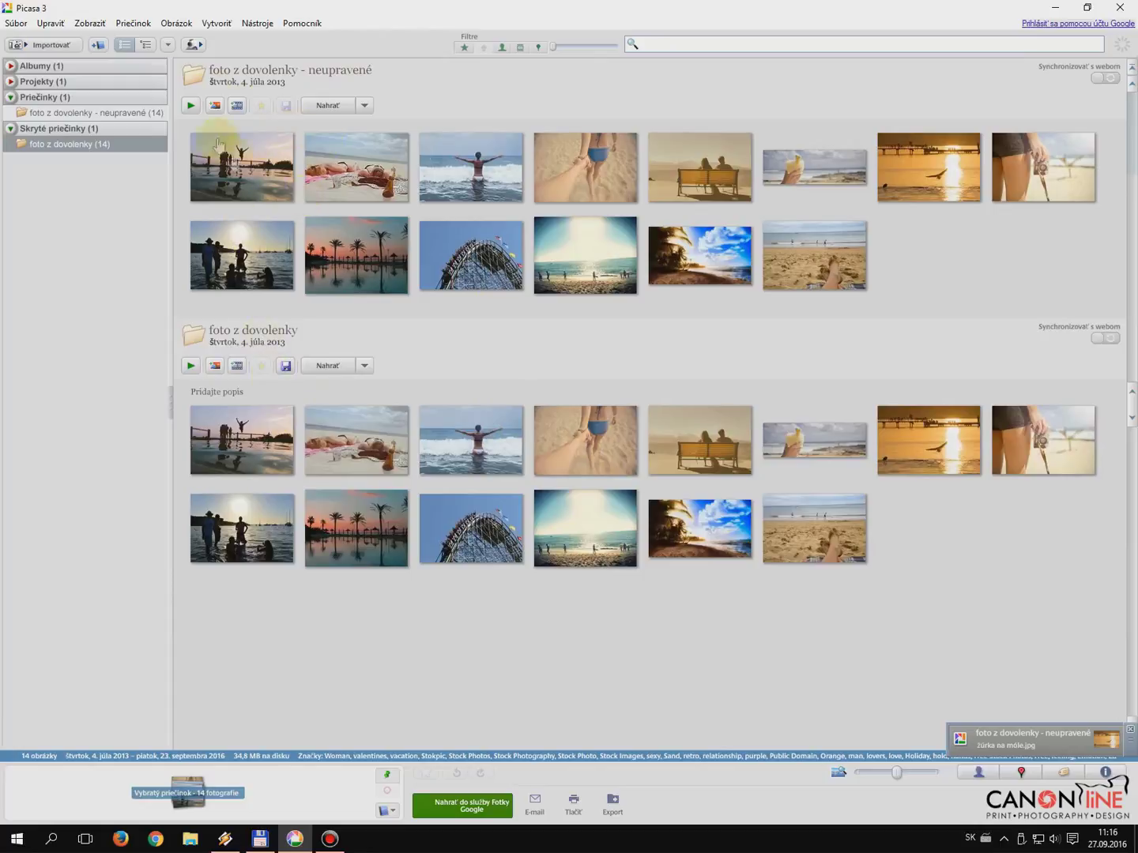
- Open the first photo of "foto z dovolenky - neupravené" in the editing view and browse forward to na výlete.jpg
left_click(250, 160)
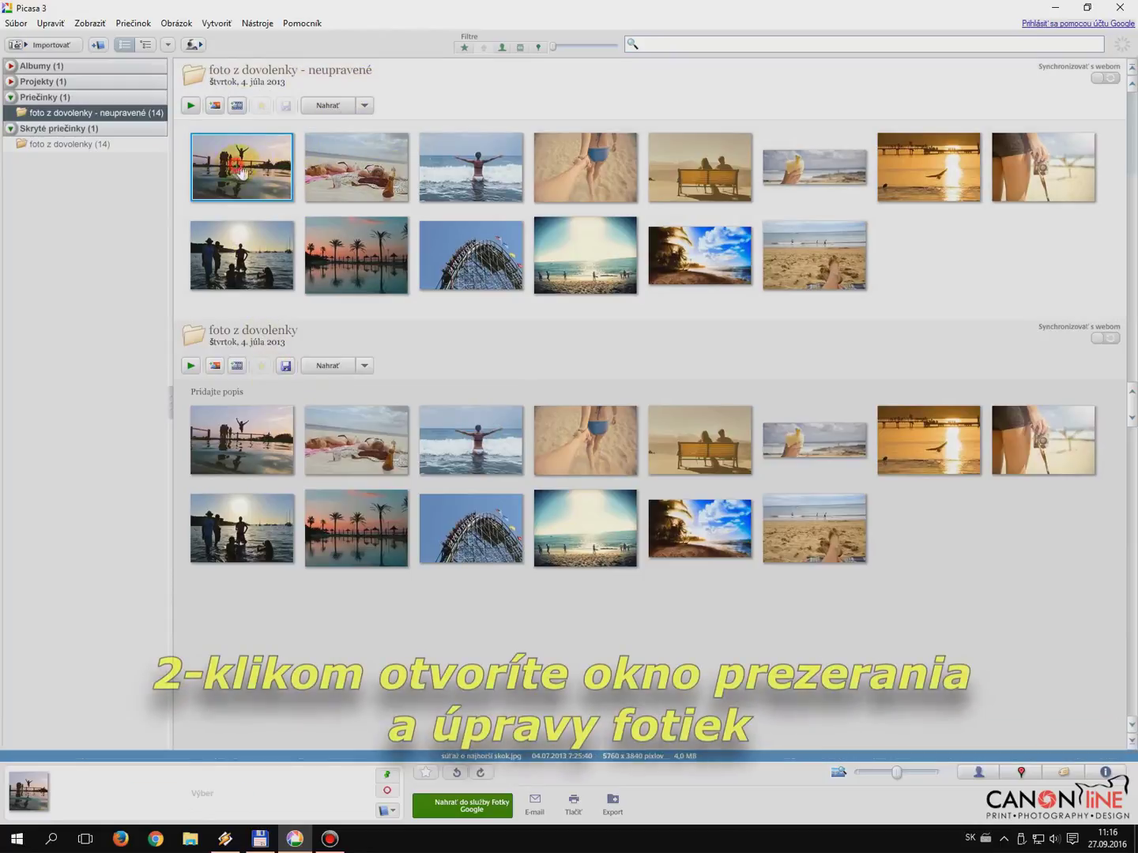
double_click(250, 161)
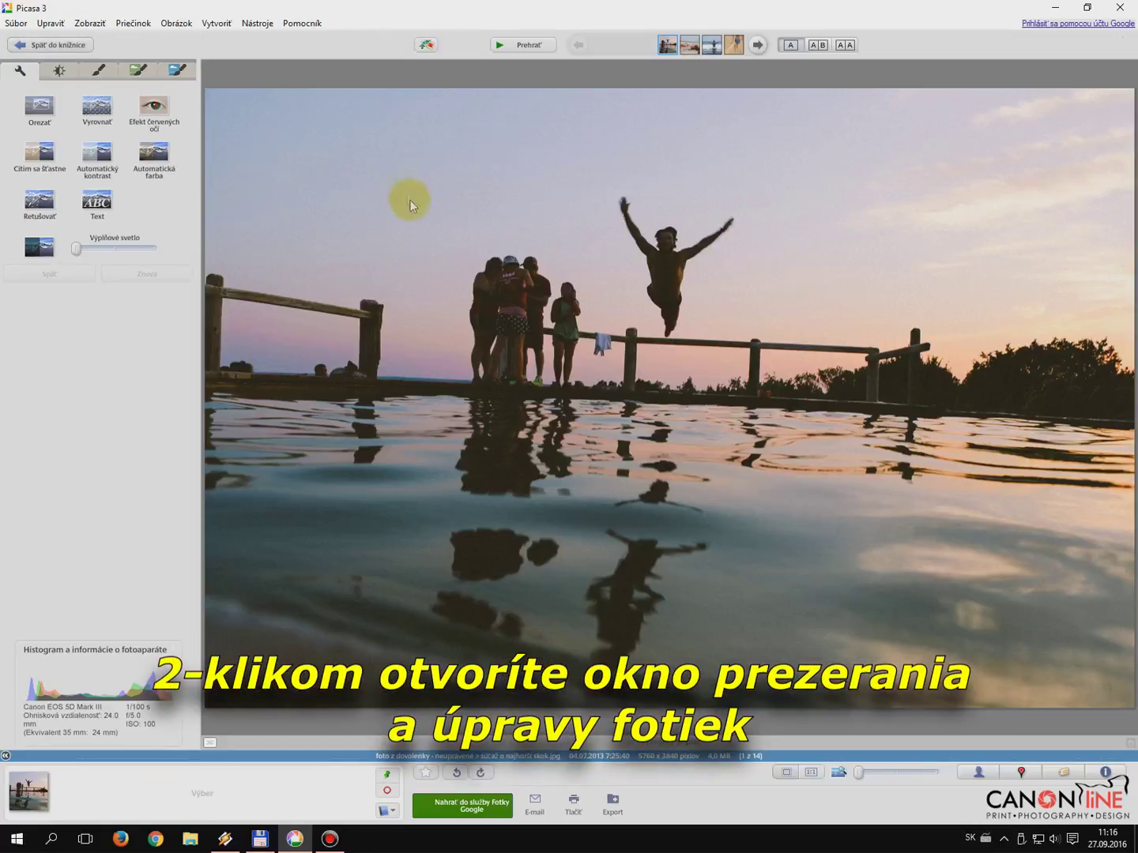
key("Right")
key("Right")
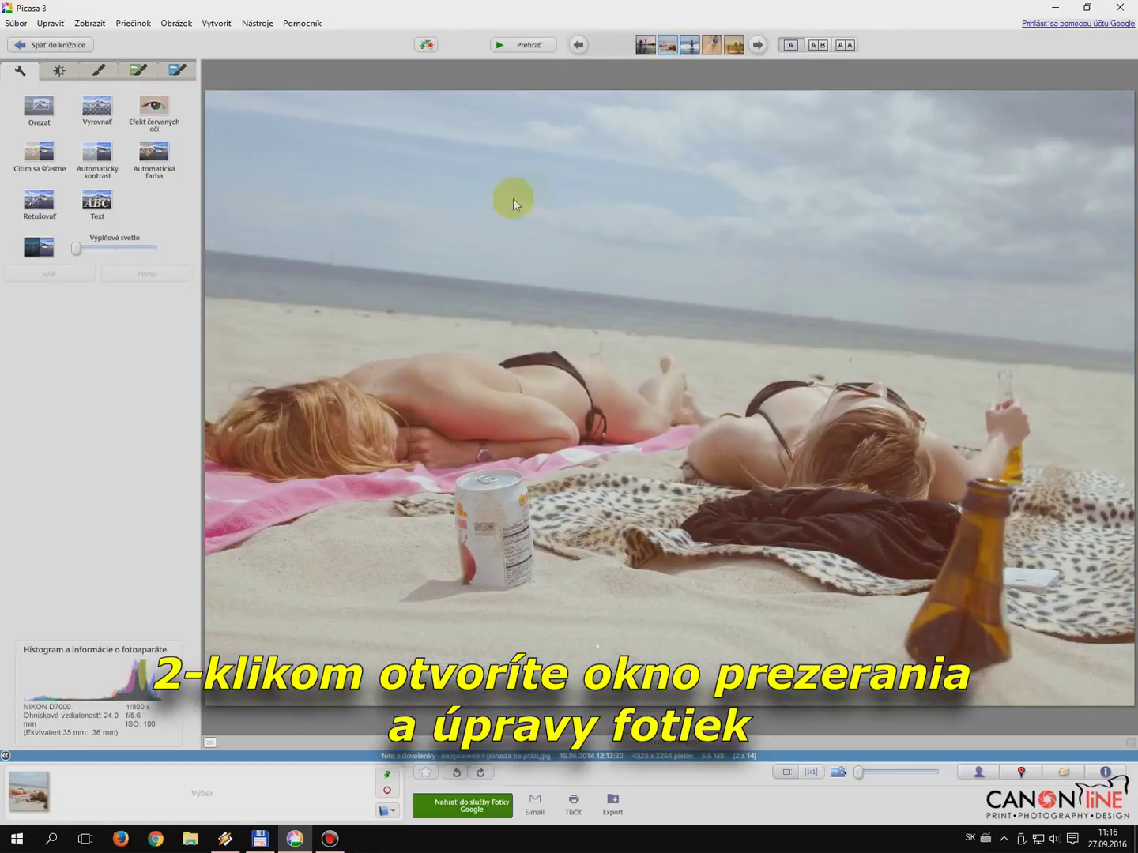
left_click(763, 49)
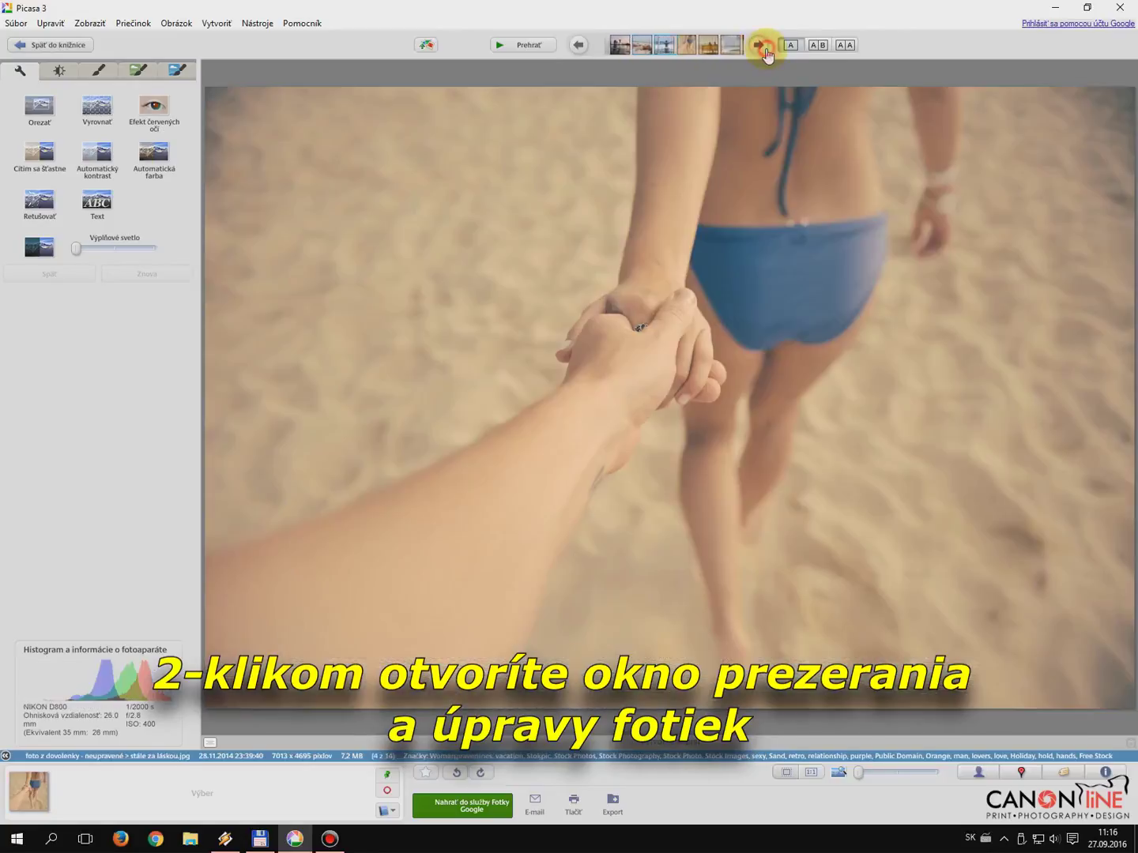
left_click(760, 48)
- Compare photos side by side in the AB and AA view modes while paging forward, and return to the single-photo view
left_click(821, 49)
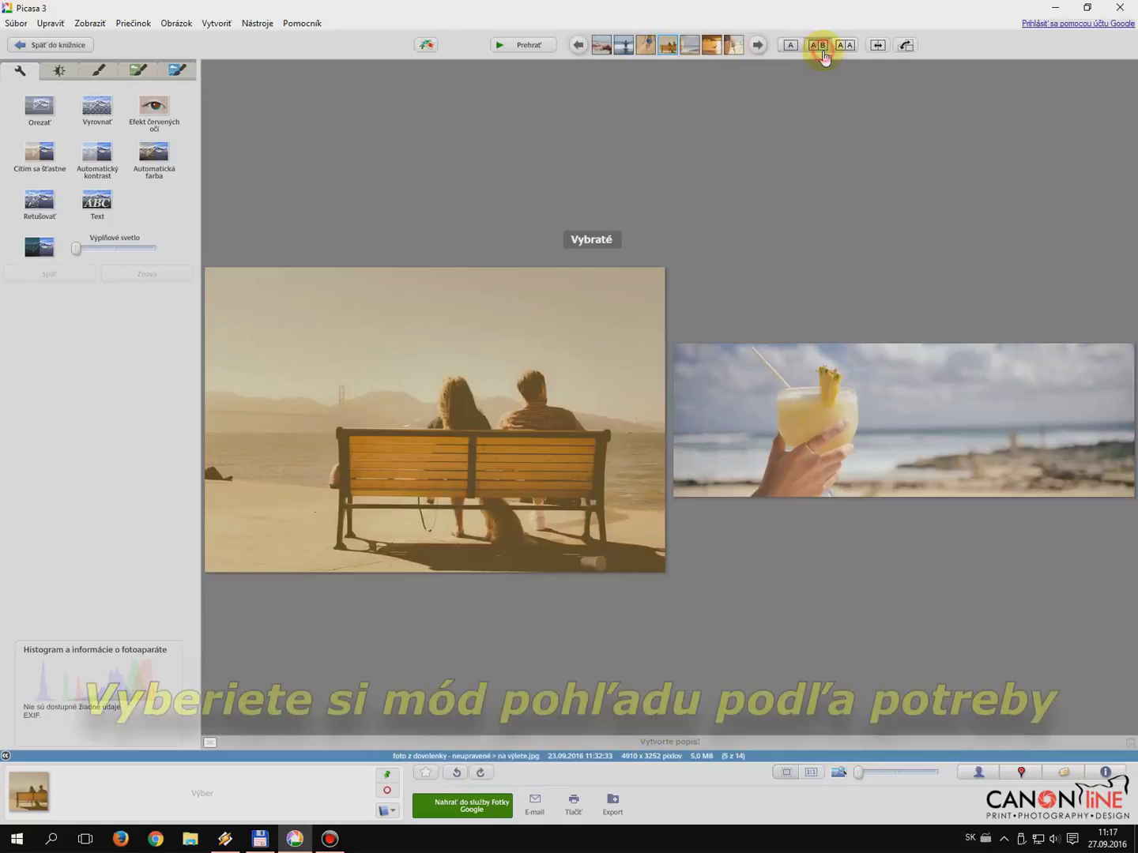
left_click(765, 49)
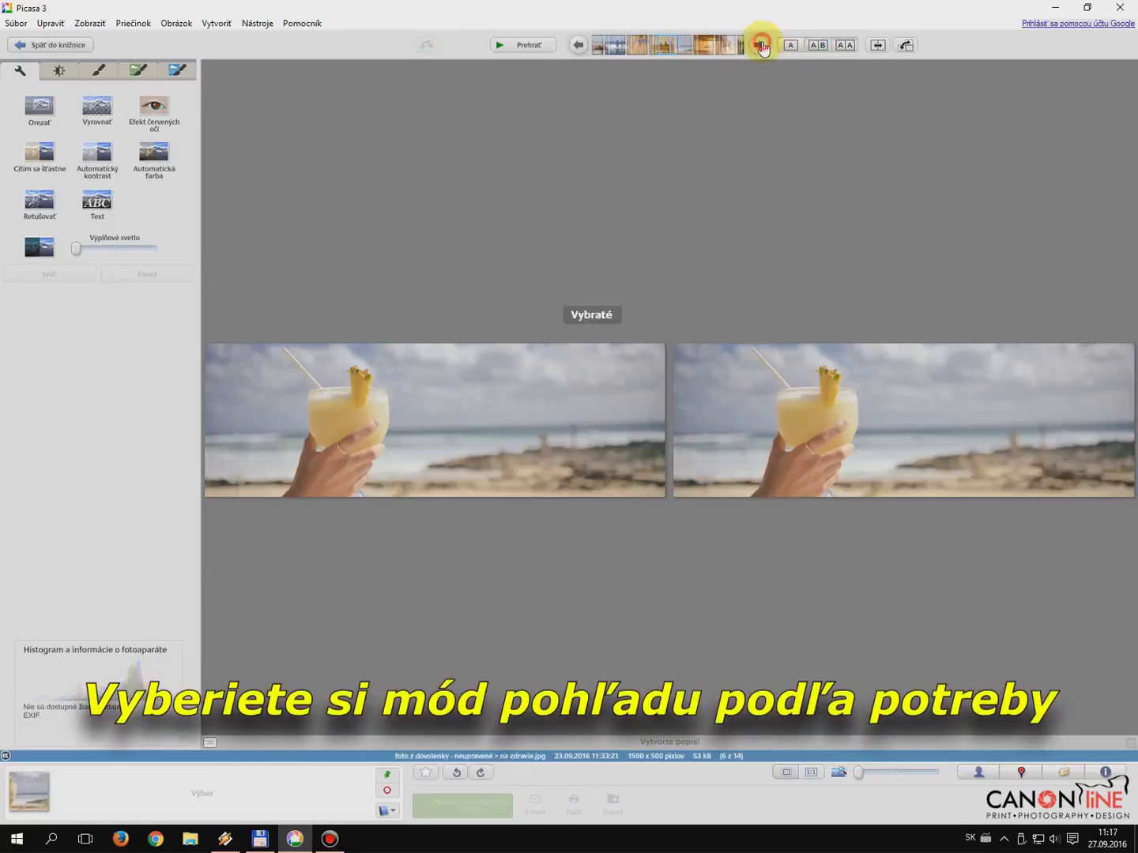
left_click(764, 49)
left_click(761, 48)
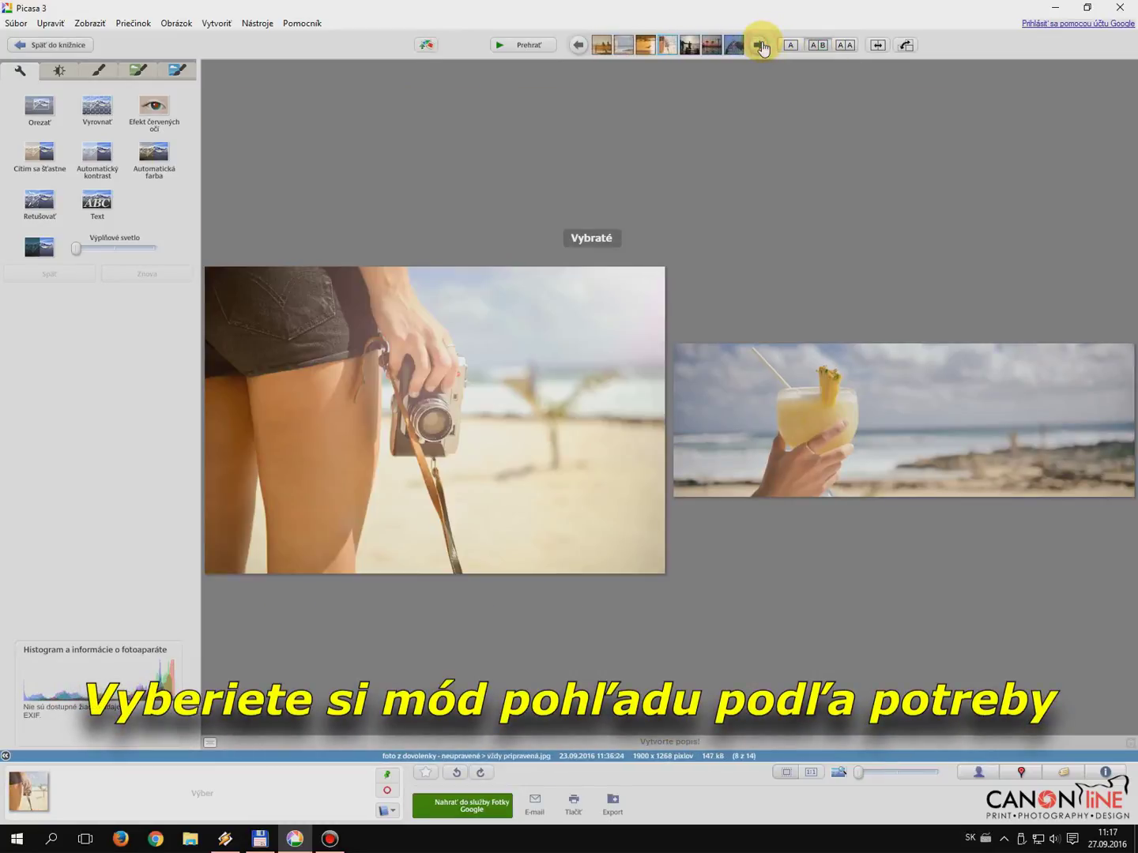
left_click(845, 46)
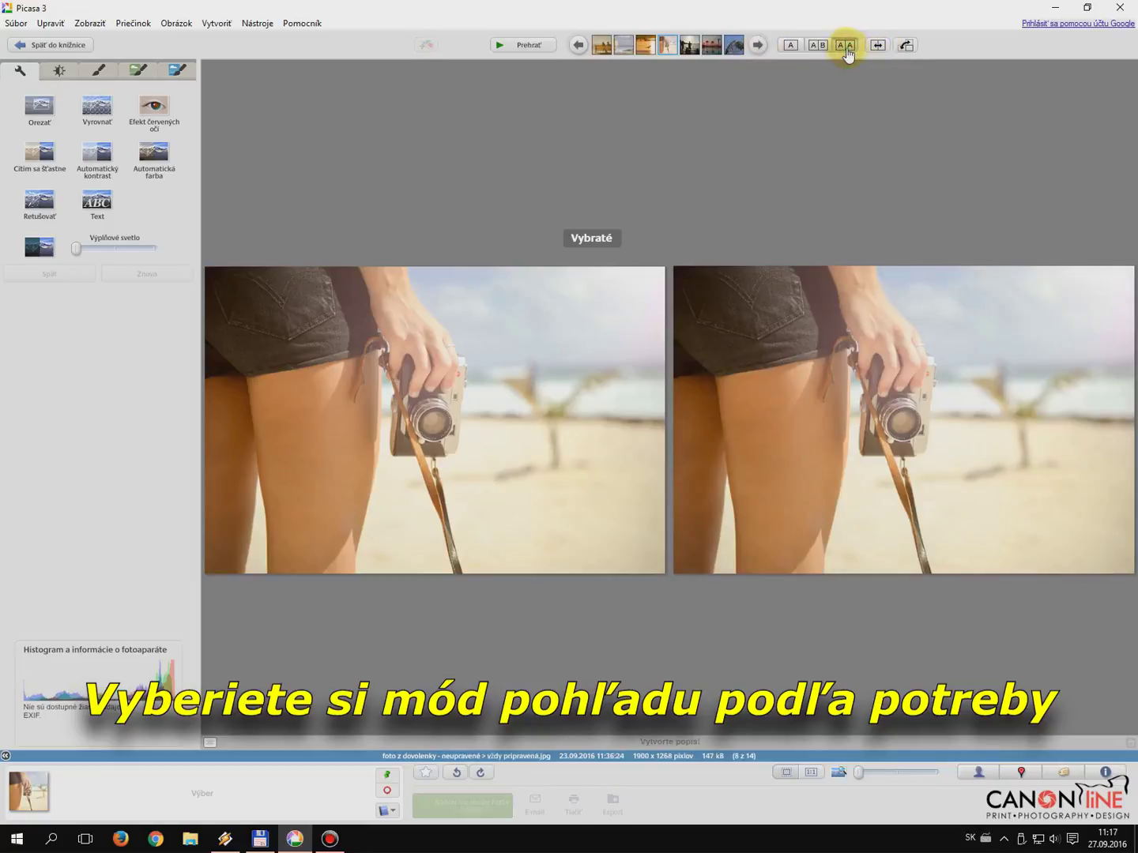
left_click(758, 46)
left_click(759, 48)
left_click(760, 48)
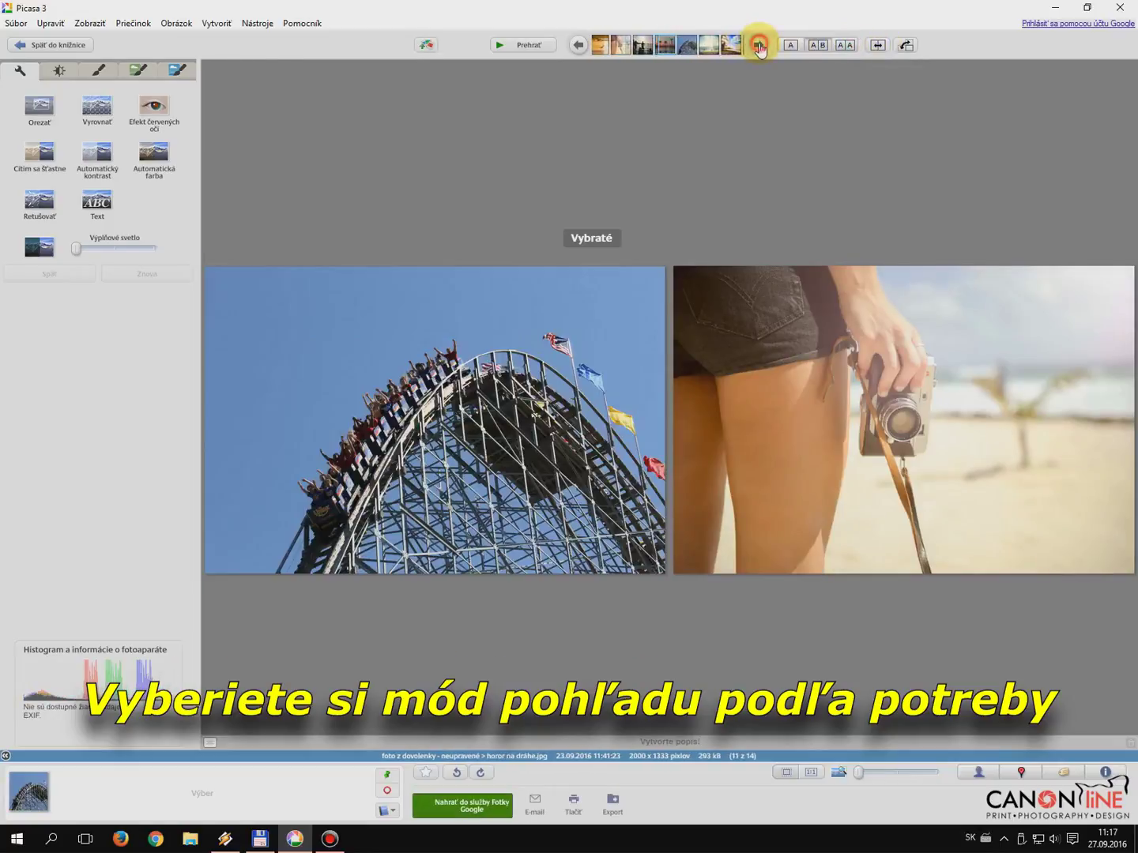
left_click(791, 45)
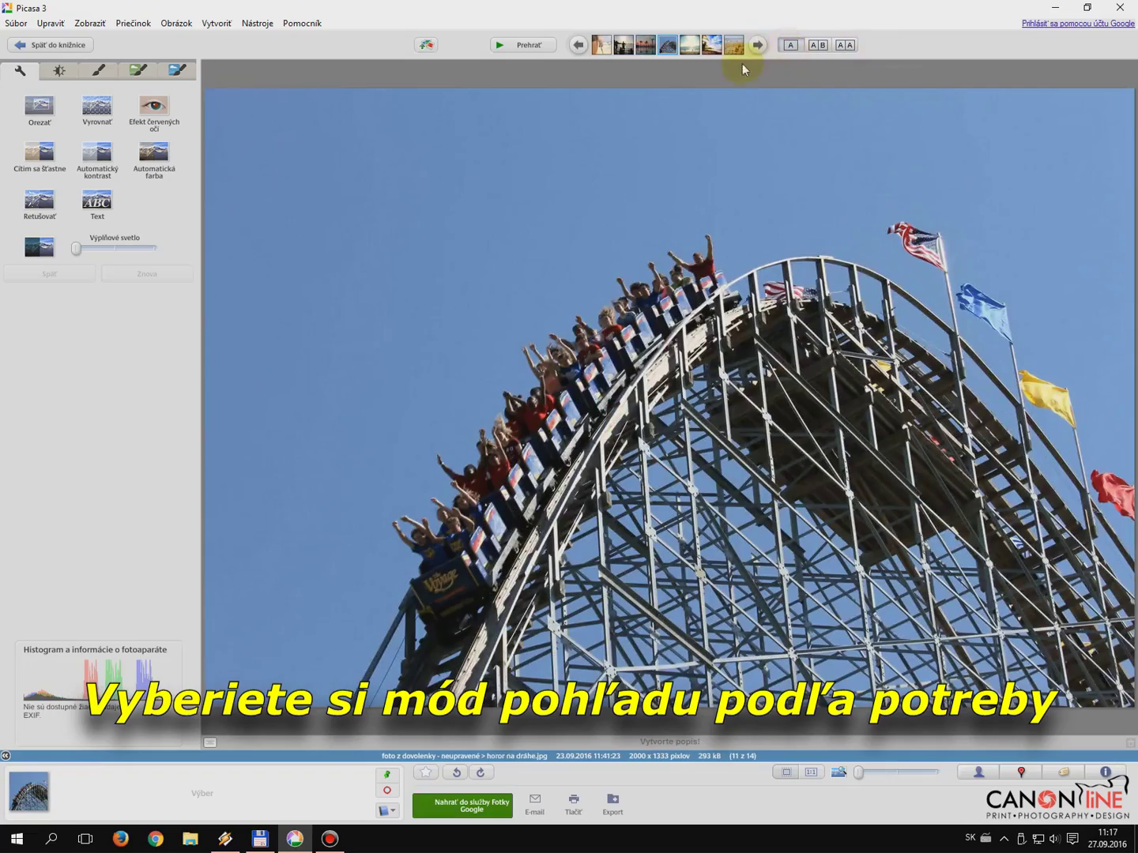
- Browse to the last photo in the folder and back to na výlete.jpg
left_click(760, 46)
left_click(759, 46)
left_click(759, 45)
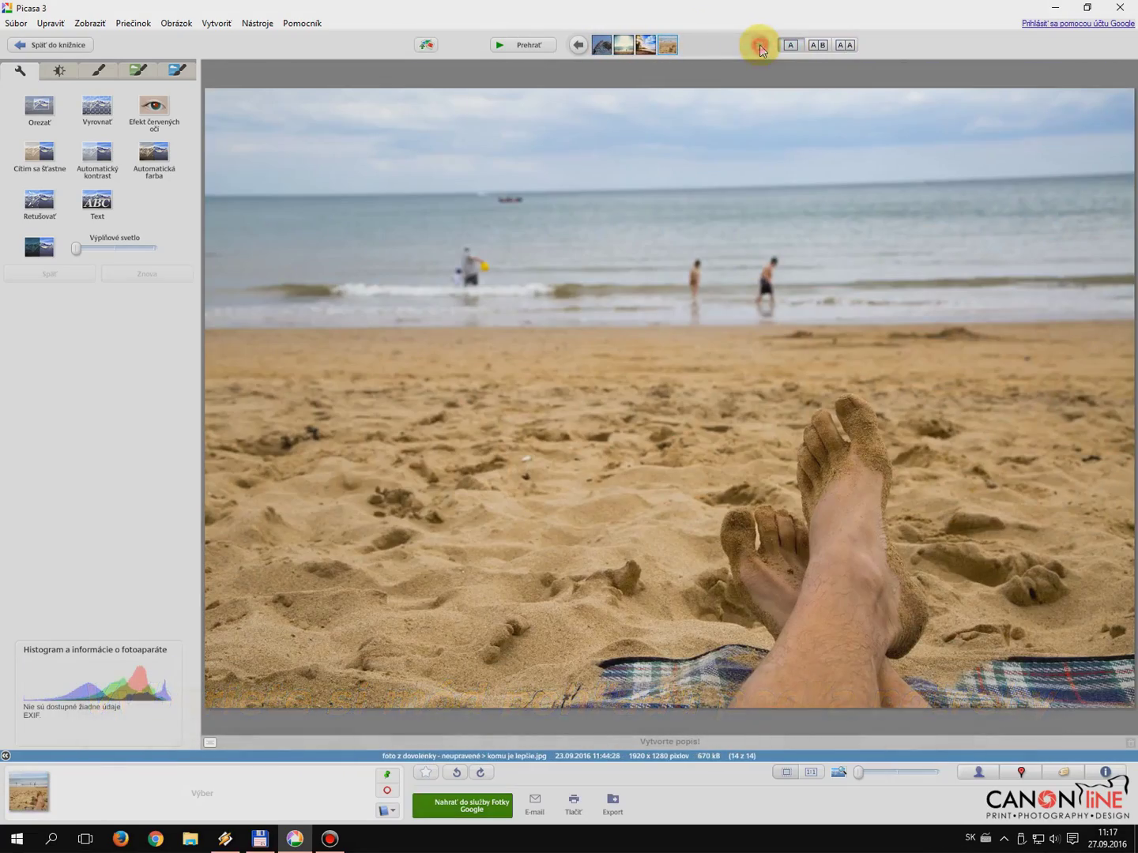
left_click(579, 45)
left_click(579, 45)
left_click(579, 45)
left_click(579, 45)
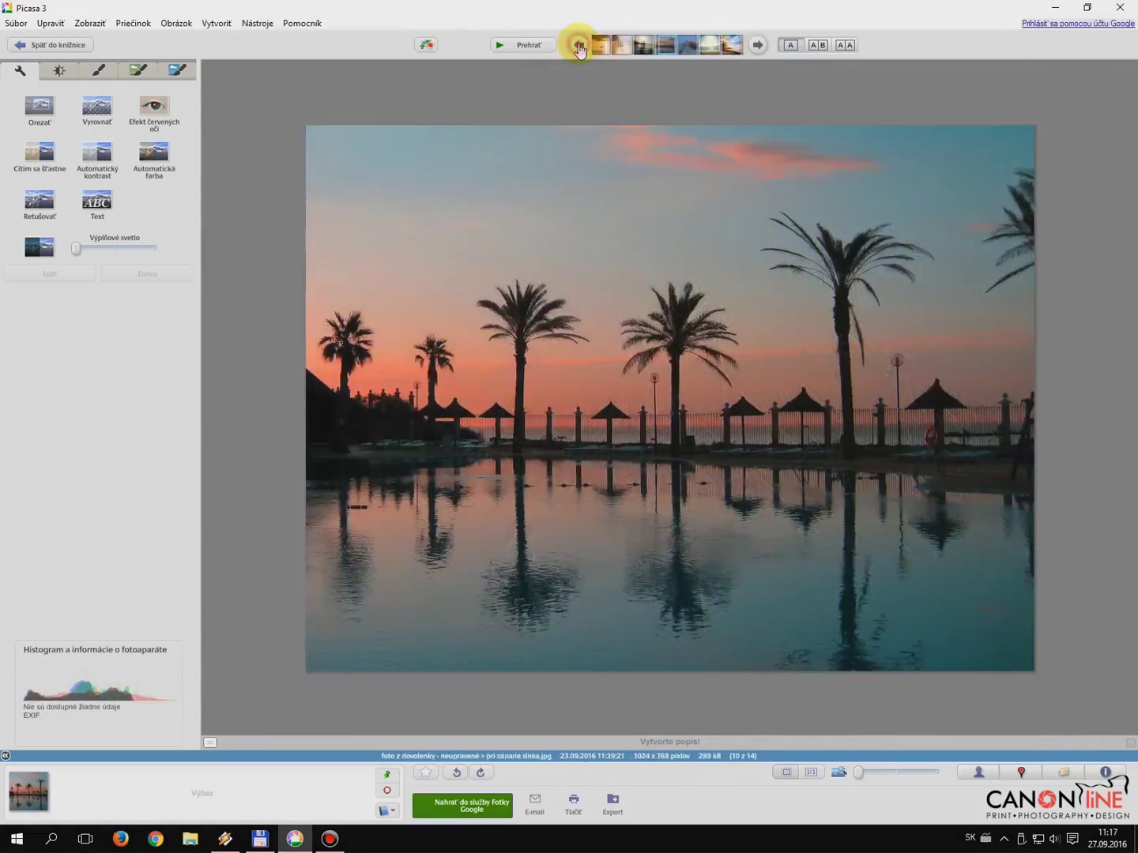
left_click(579, 46)
left_click(580, 46)
left_click(580, 47)
left_click(579, 46)
left_click(579, 45)
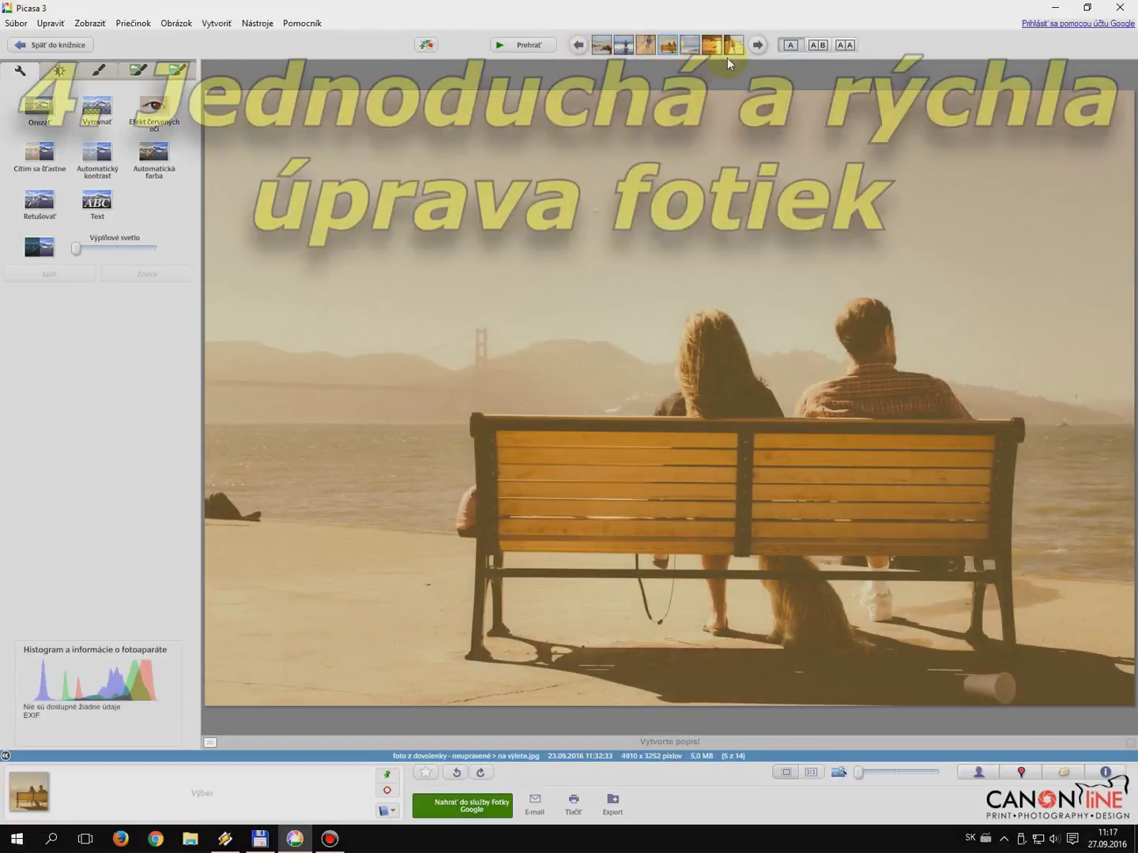
- Crop the cocktail photo na zdravie.jpg manually to 908 x 500, keeping the part with the hand and glass
left_click(757, 45)
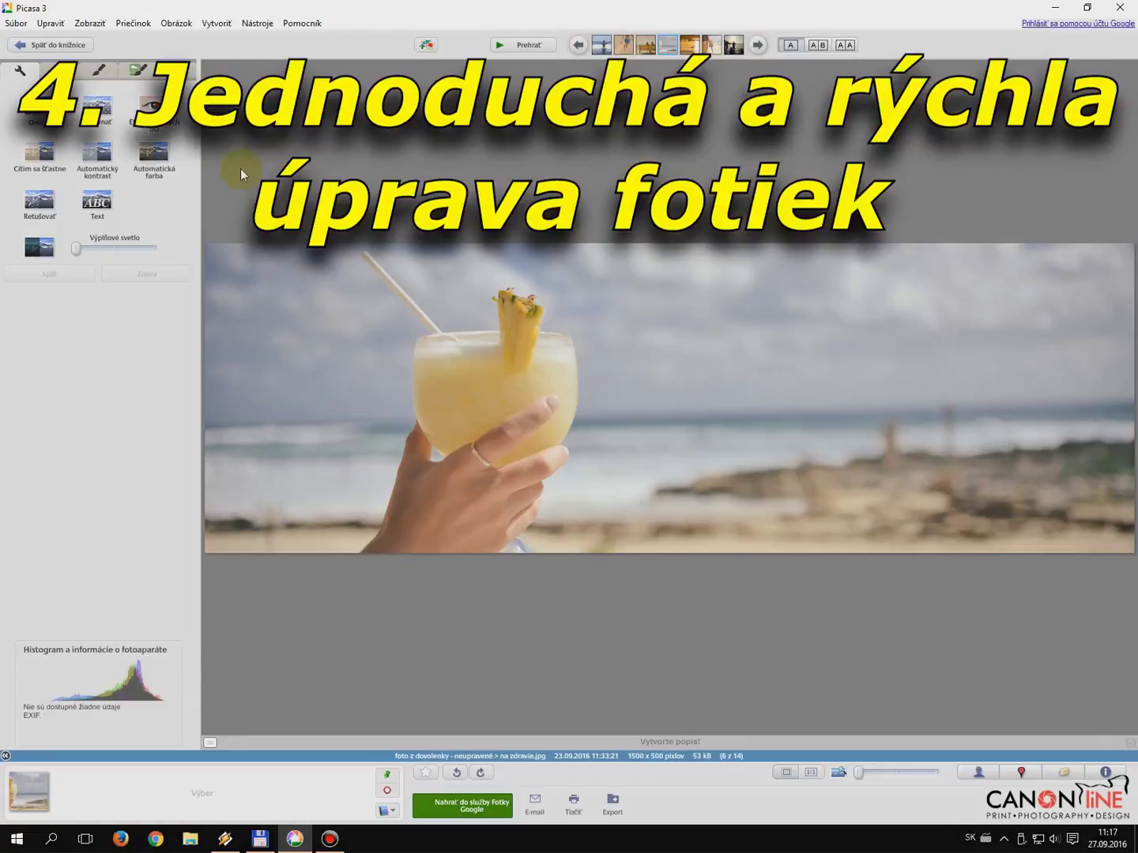
left_click(39, 106)
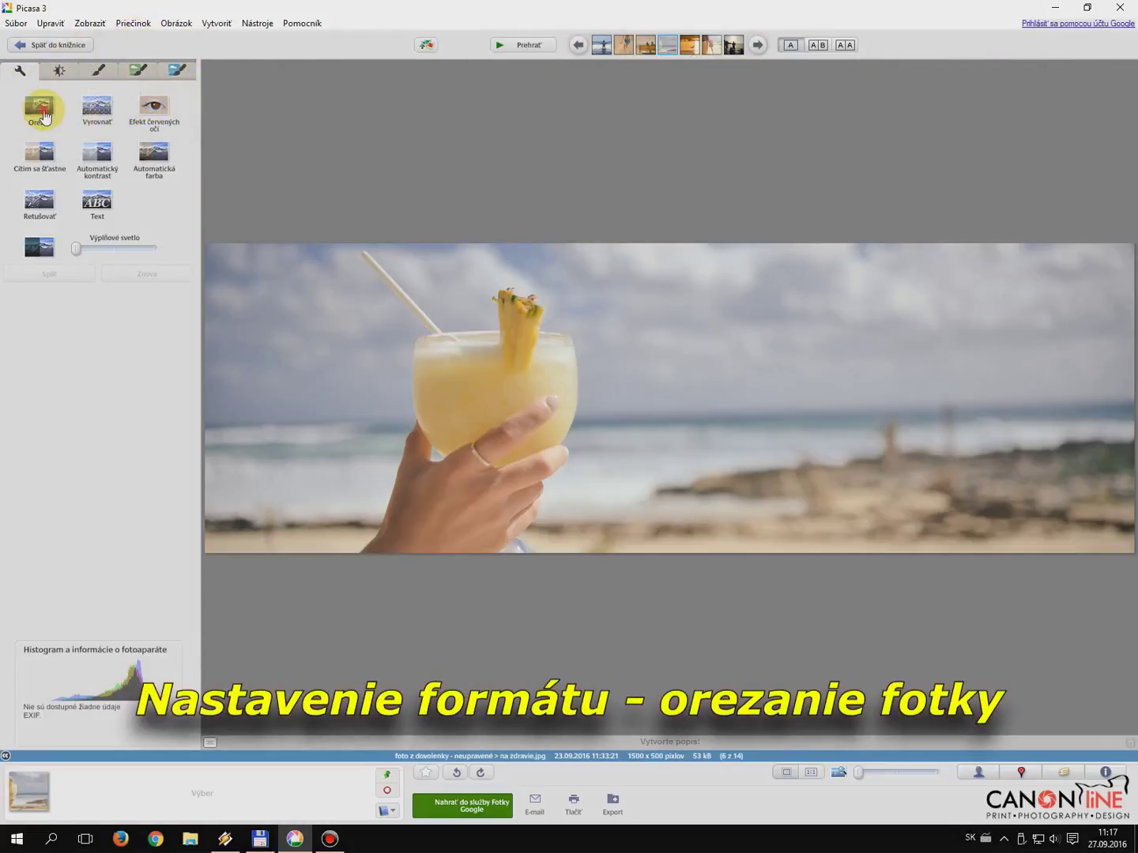
left_click_drag(719, 536, 204, 242)
left_click_drag(485, 536, 511, 562)
left_click_drag(717, 409, 767, 416)
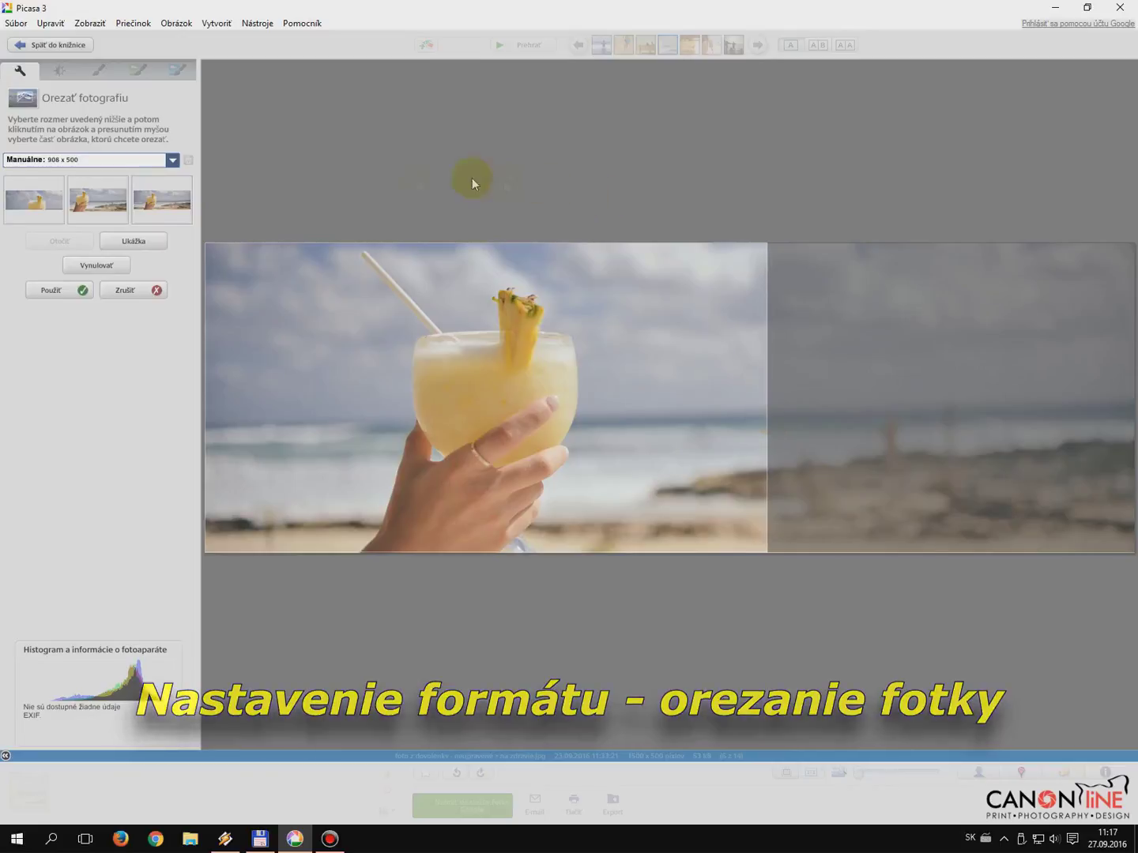
left_click(69, 291)
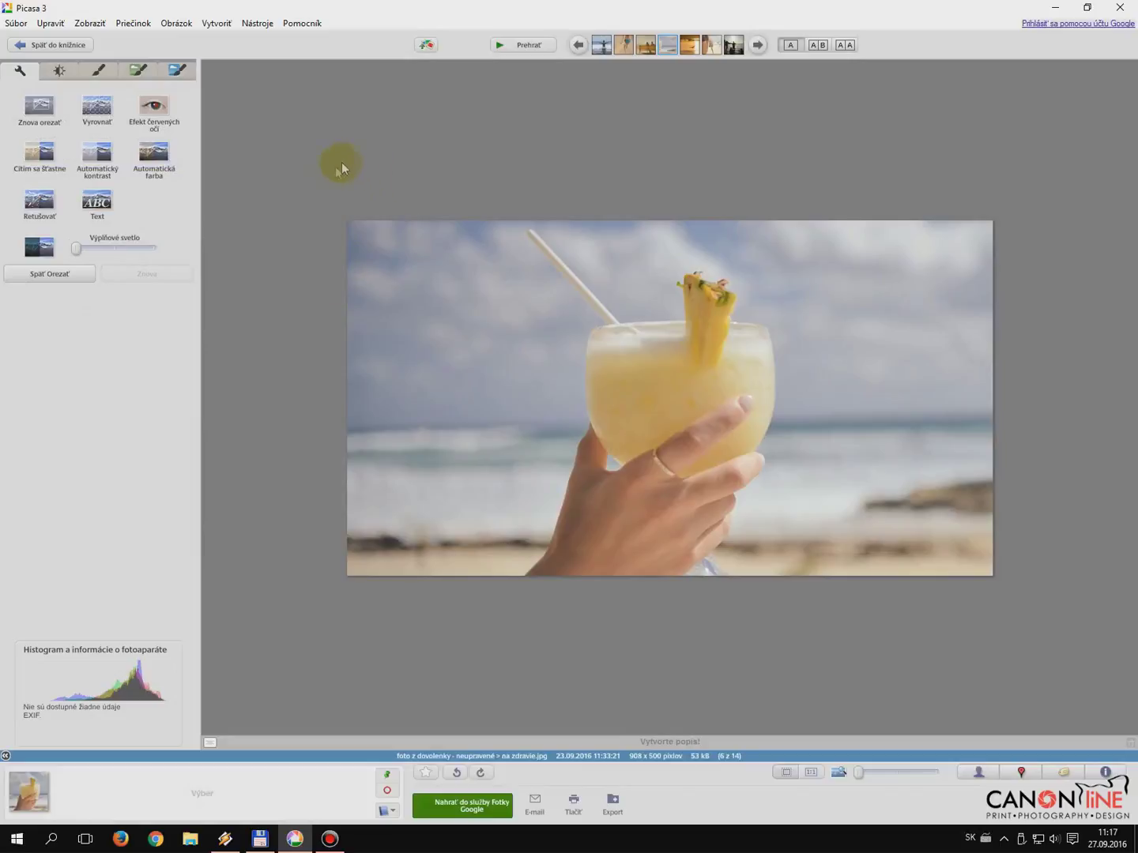
- Straighten the cropped cocktail photo with a slight counter-clockwise tilt and apply the automatic Cítim sa šťastne correction
left_click(99, 110)
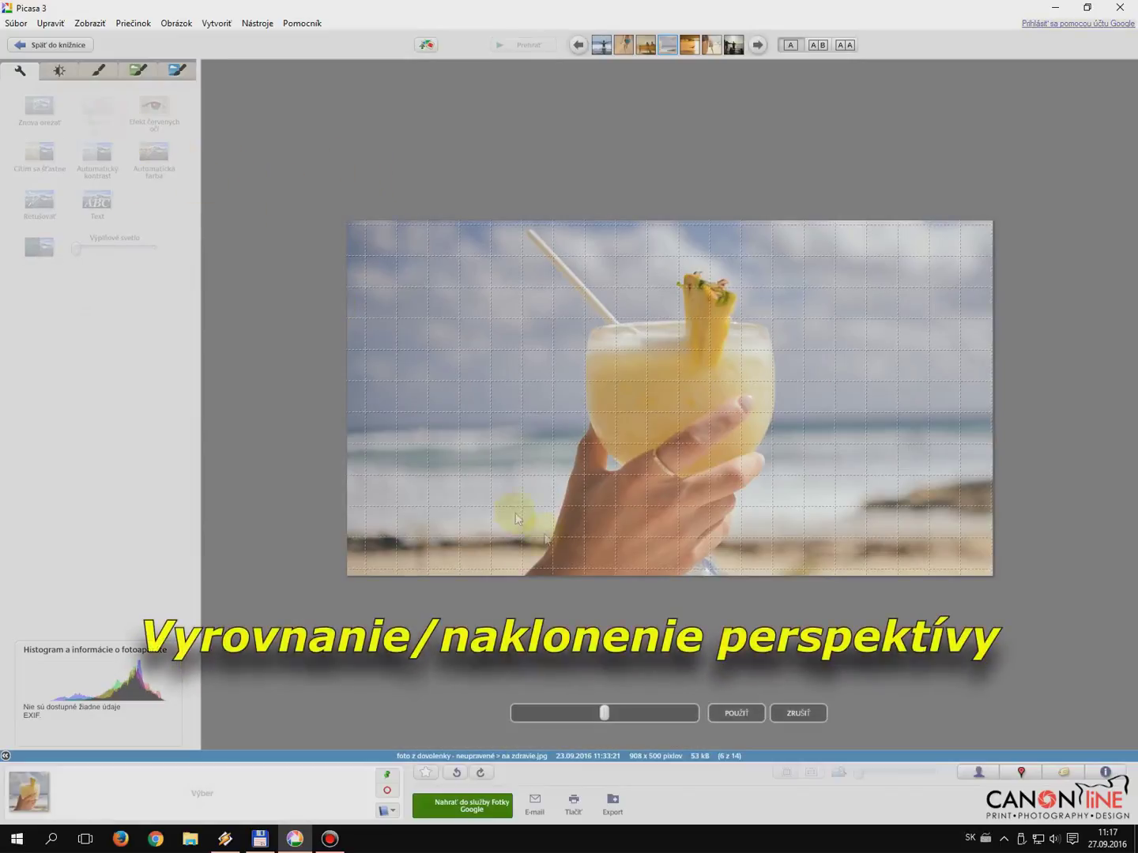
left_click_drag(603, 717, 620, 715)
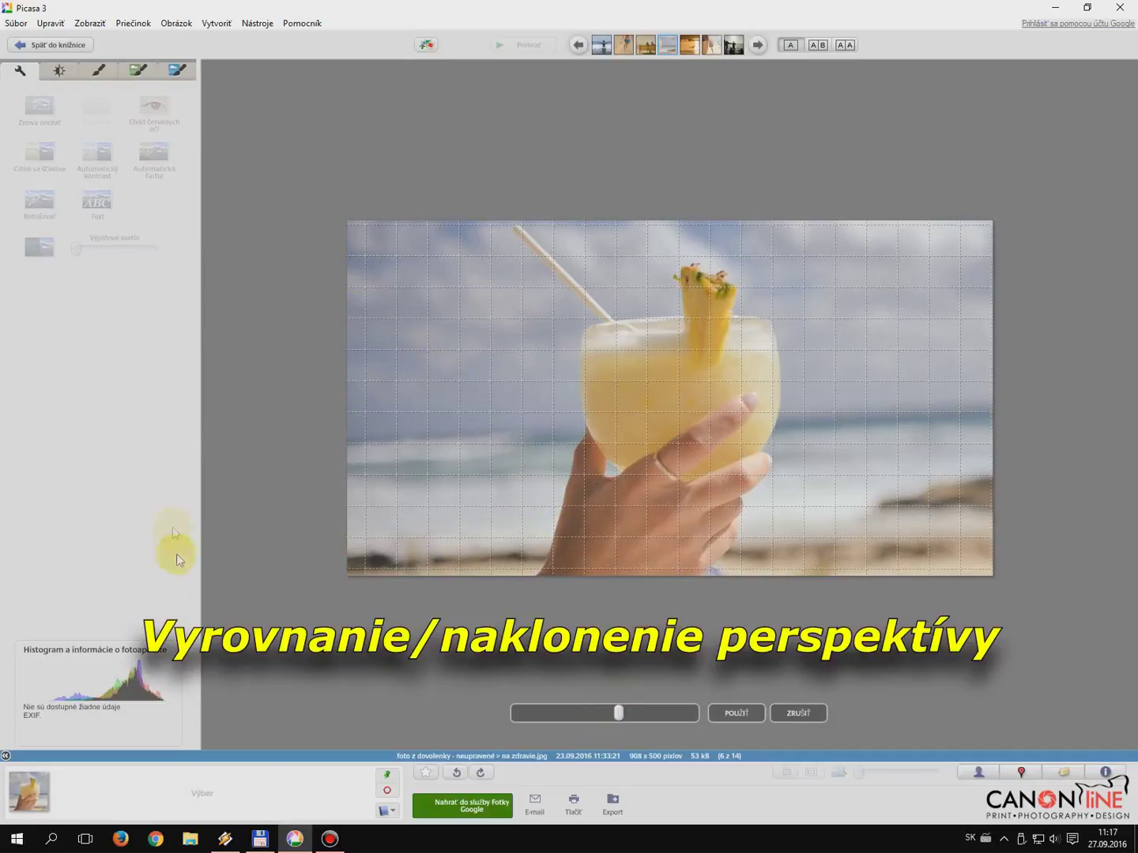
left_click(735, 714)
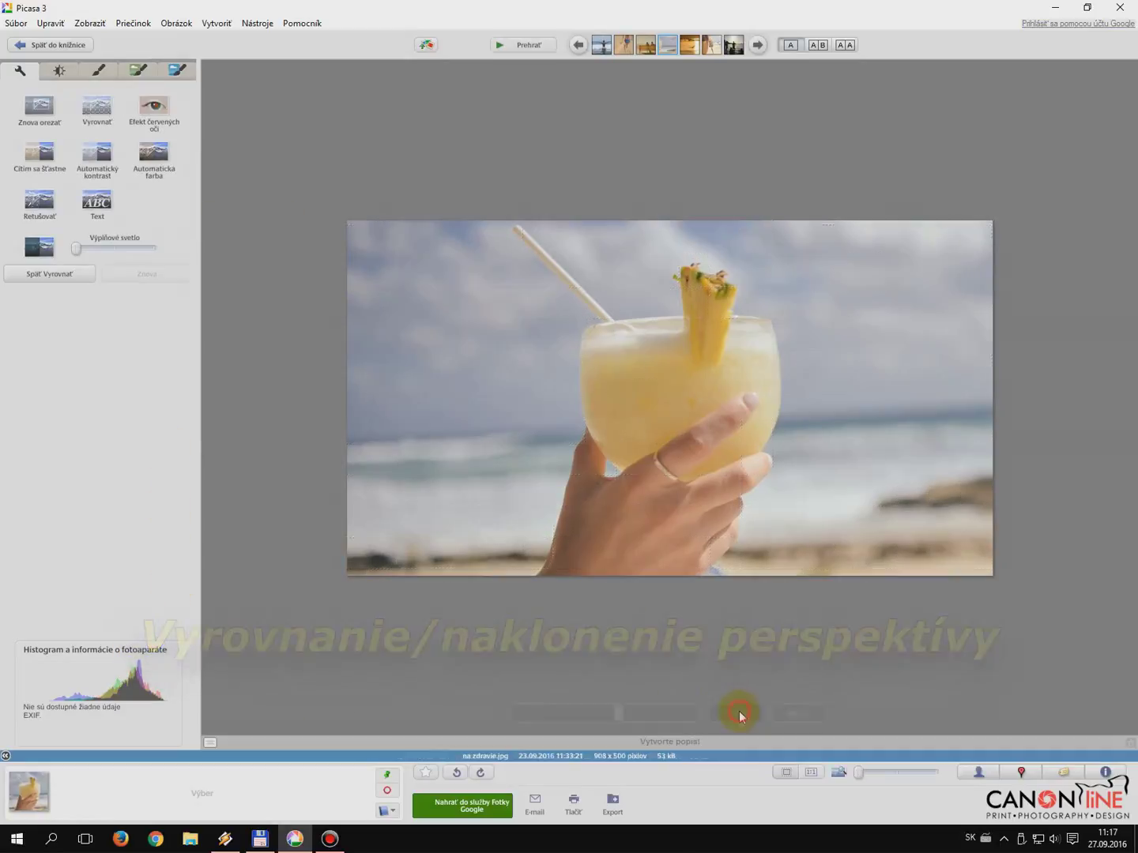
left_click(45, 163)
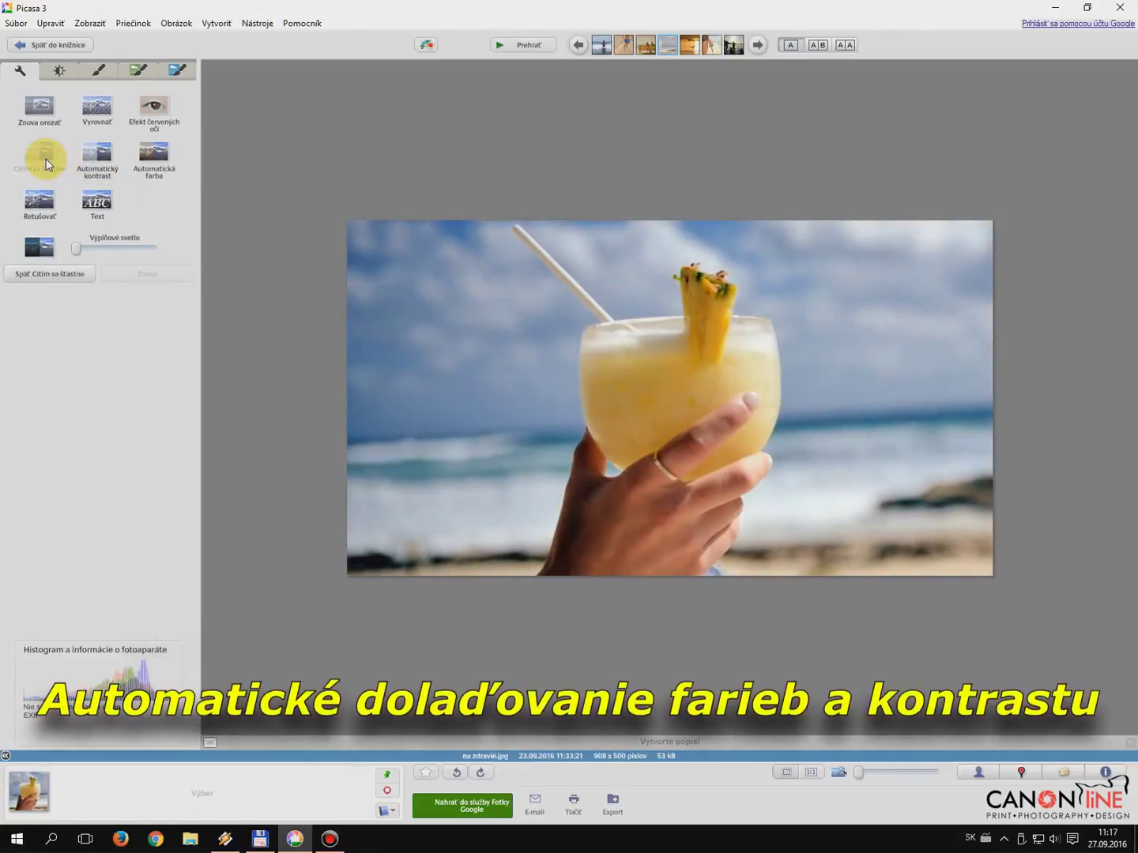
- Try the automatic contrast correction on the cocktail photo, undo it, and apply the automatic colour correction instead
left_click(98, 158)
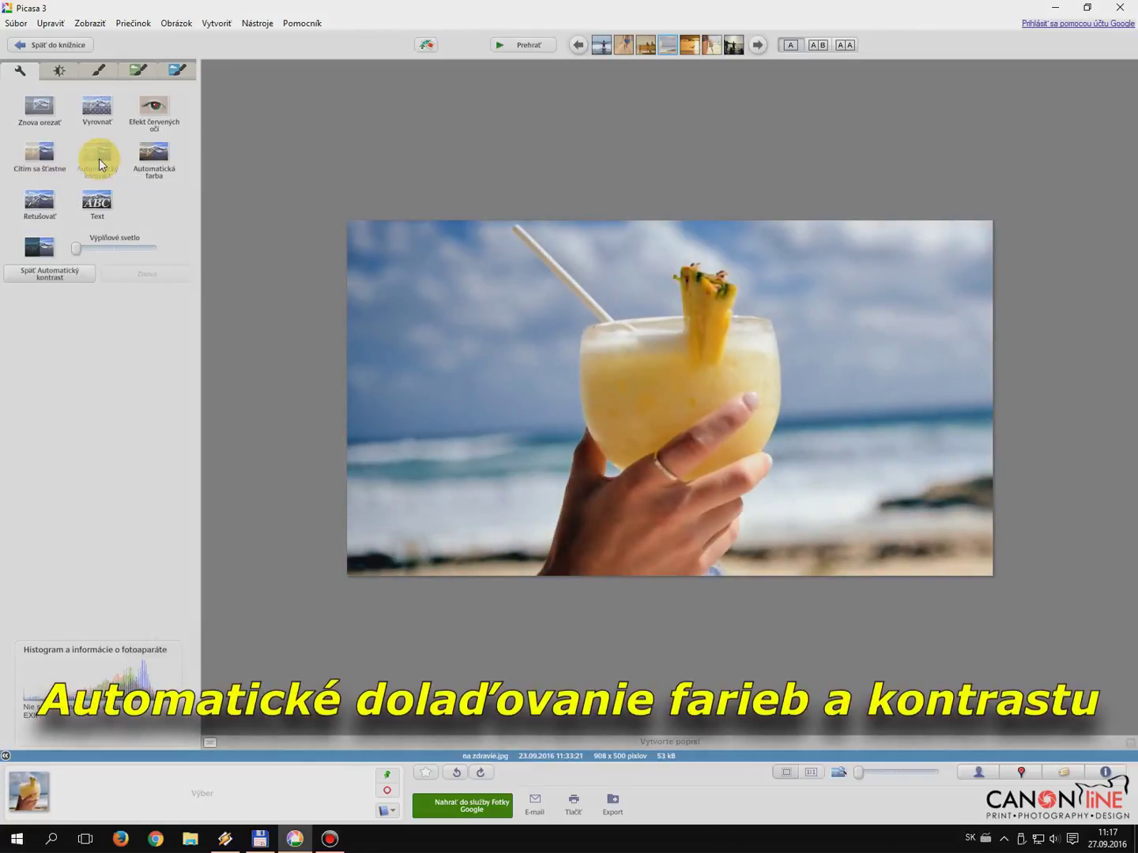
left_click(50, 273)
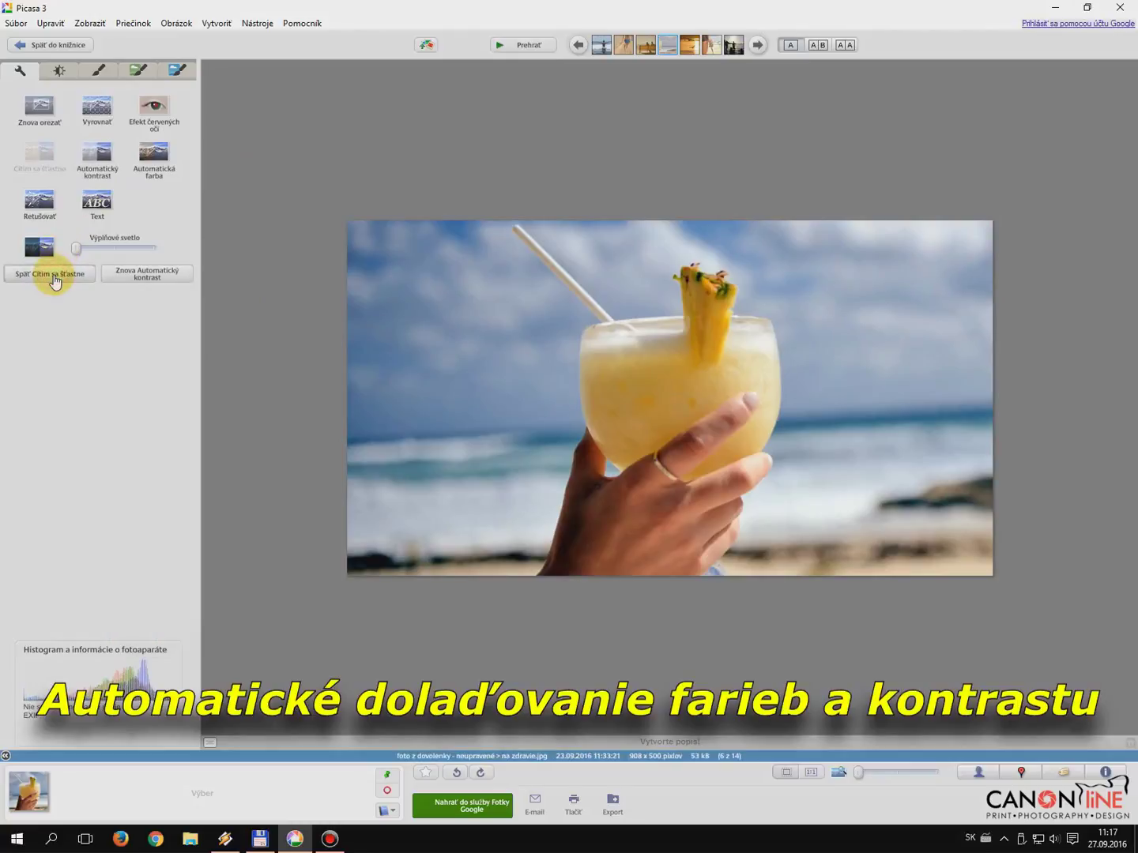
left_click(165, 162)
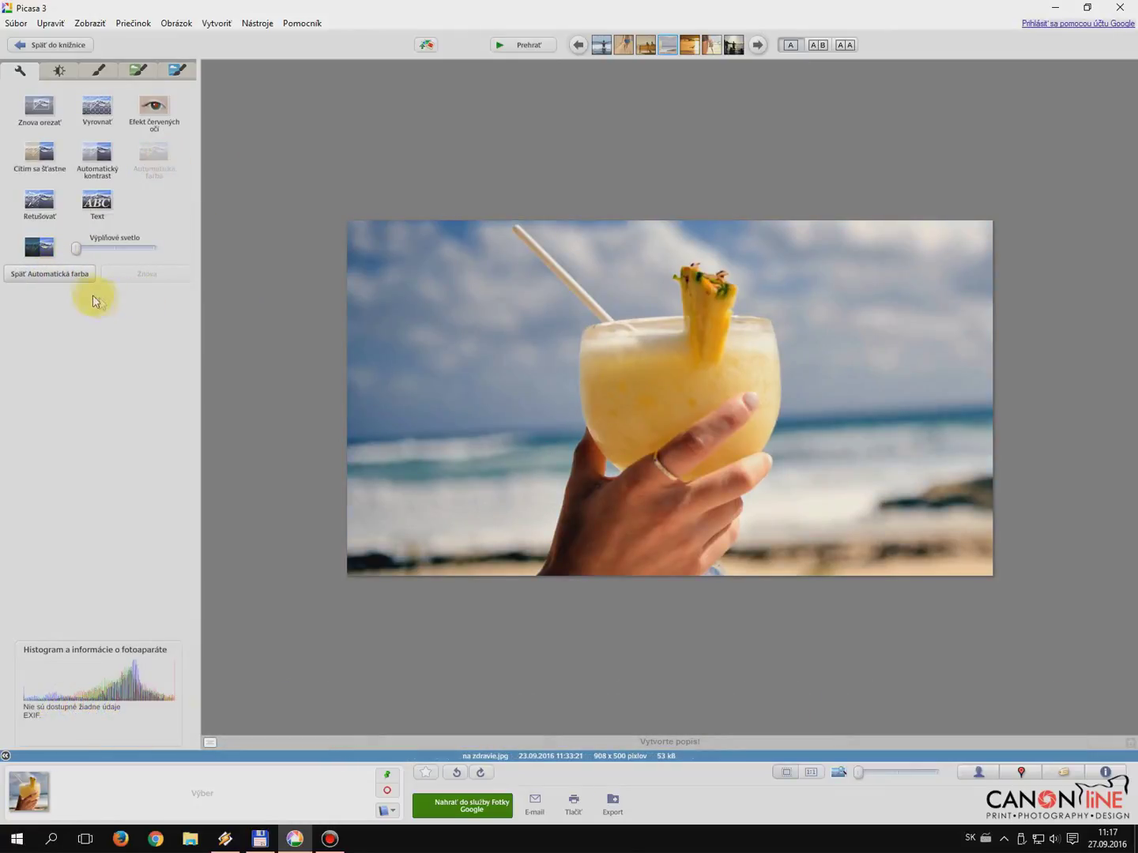
- Retouch away the upper end of the straw by replacing it with nearby sky, and apply the retouching
left_click(39, 202)
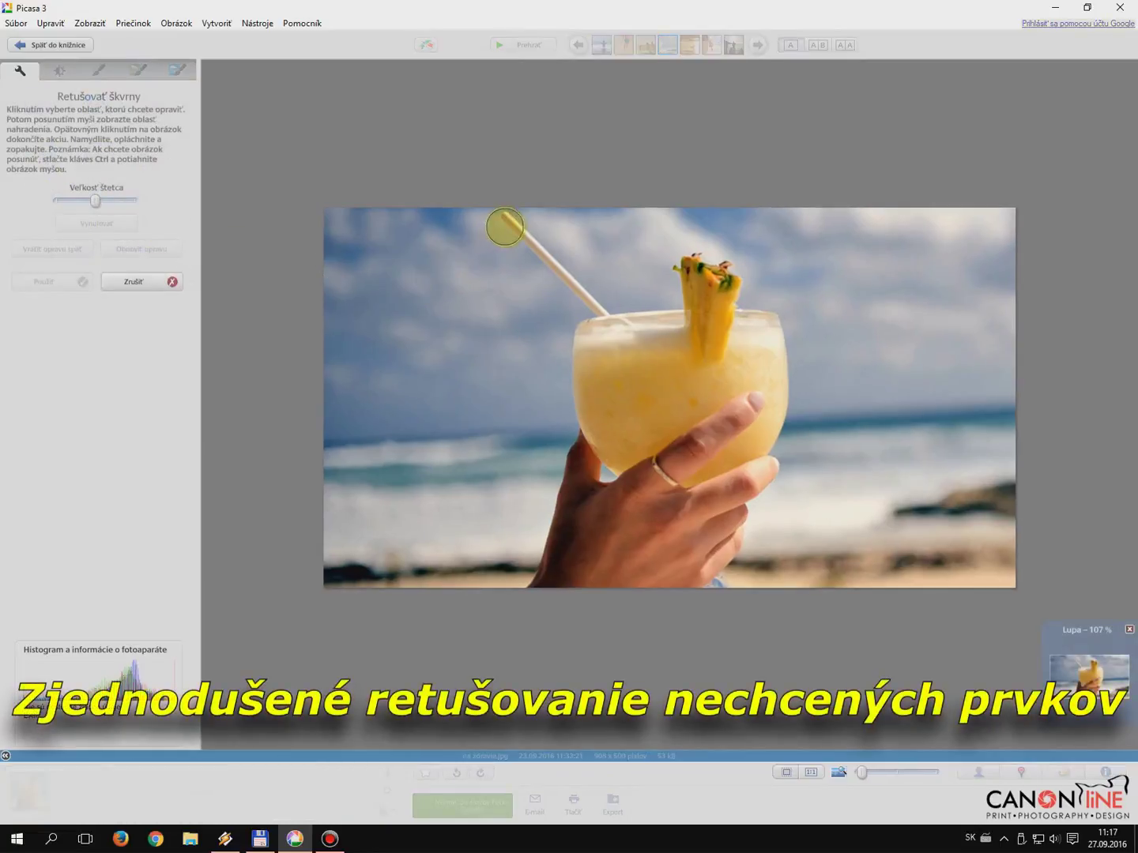
left_click(507, 220)
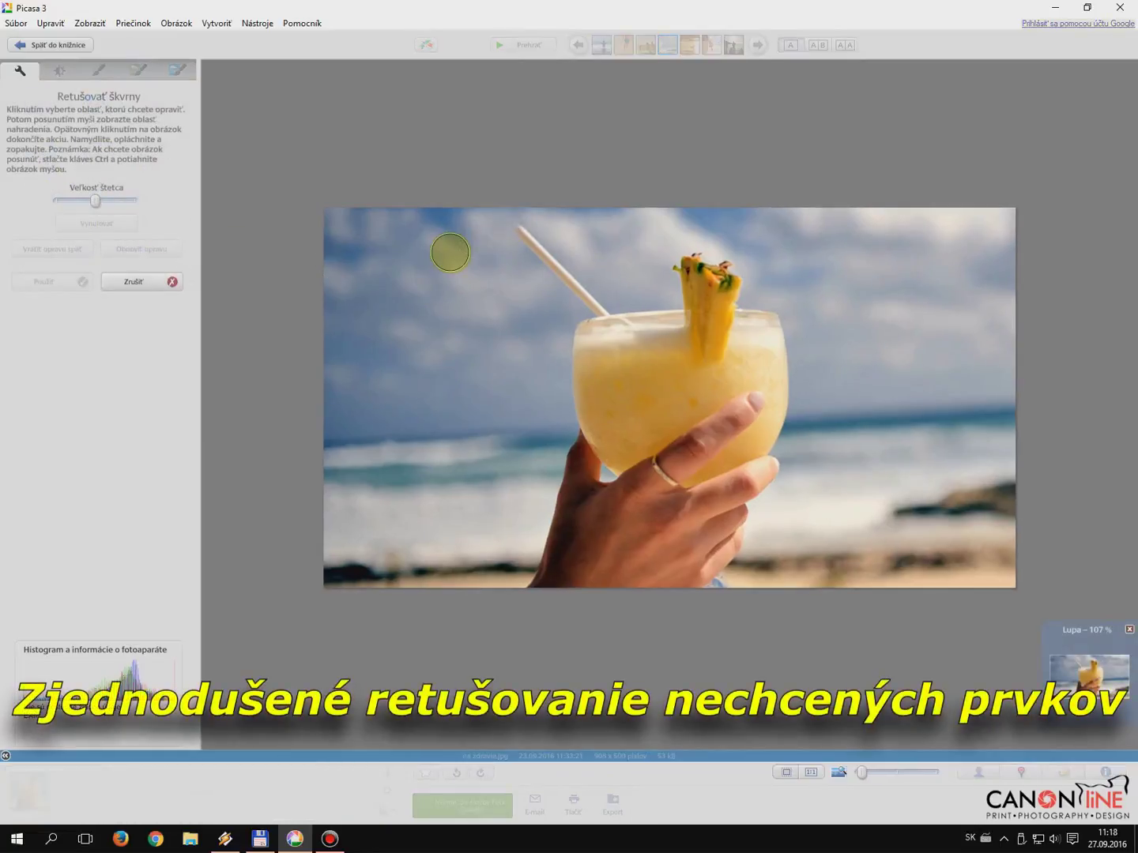
left_click(451, 257)
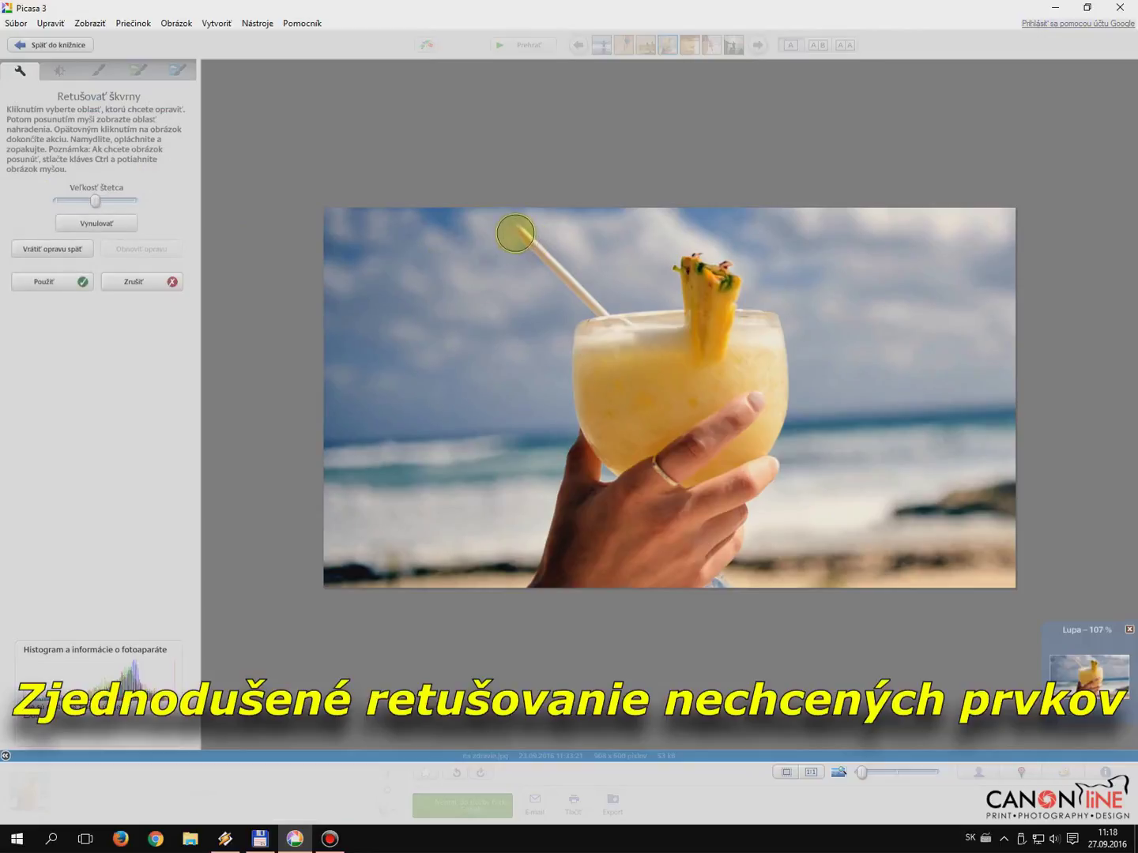
left_click(521, 234)
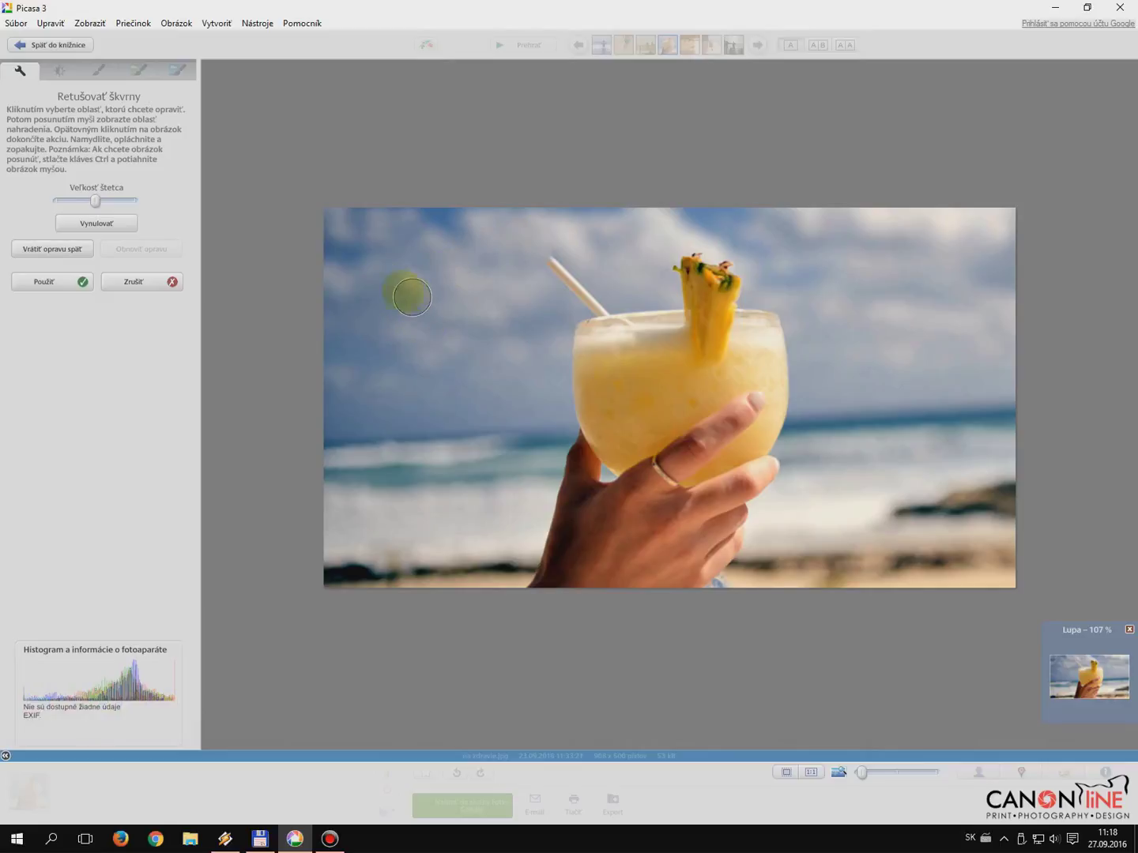
left_click(87, 288)
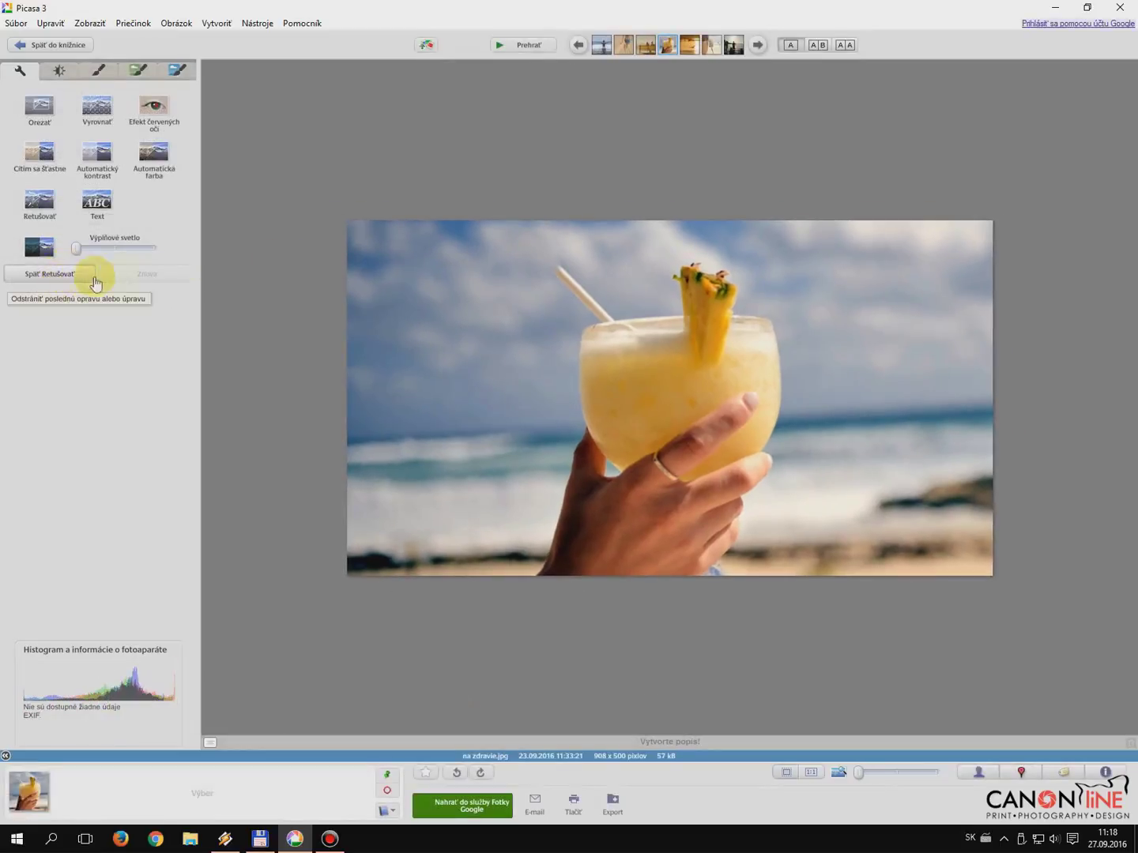
- Add the text "Piňakoláda :)" across the middle of the cocktail photo and apply it
left_click(99, 201)
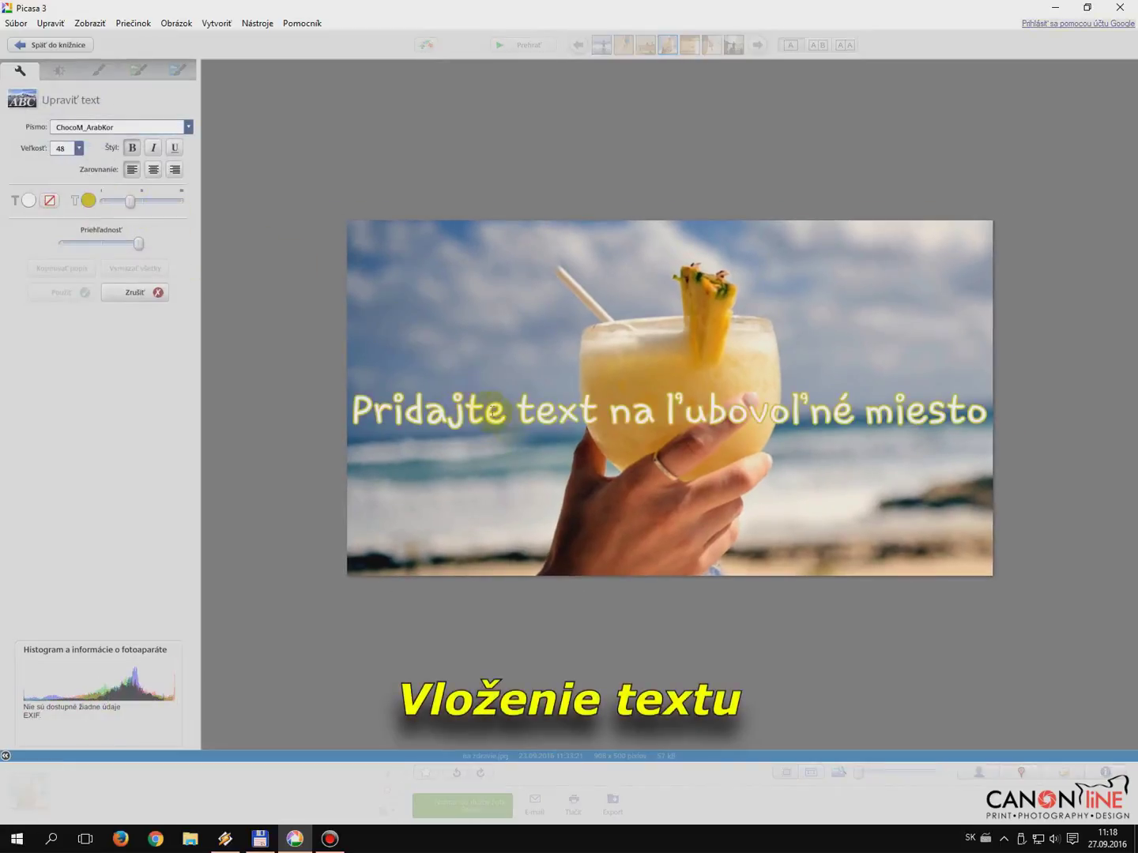
left_click(498, 408)
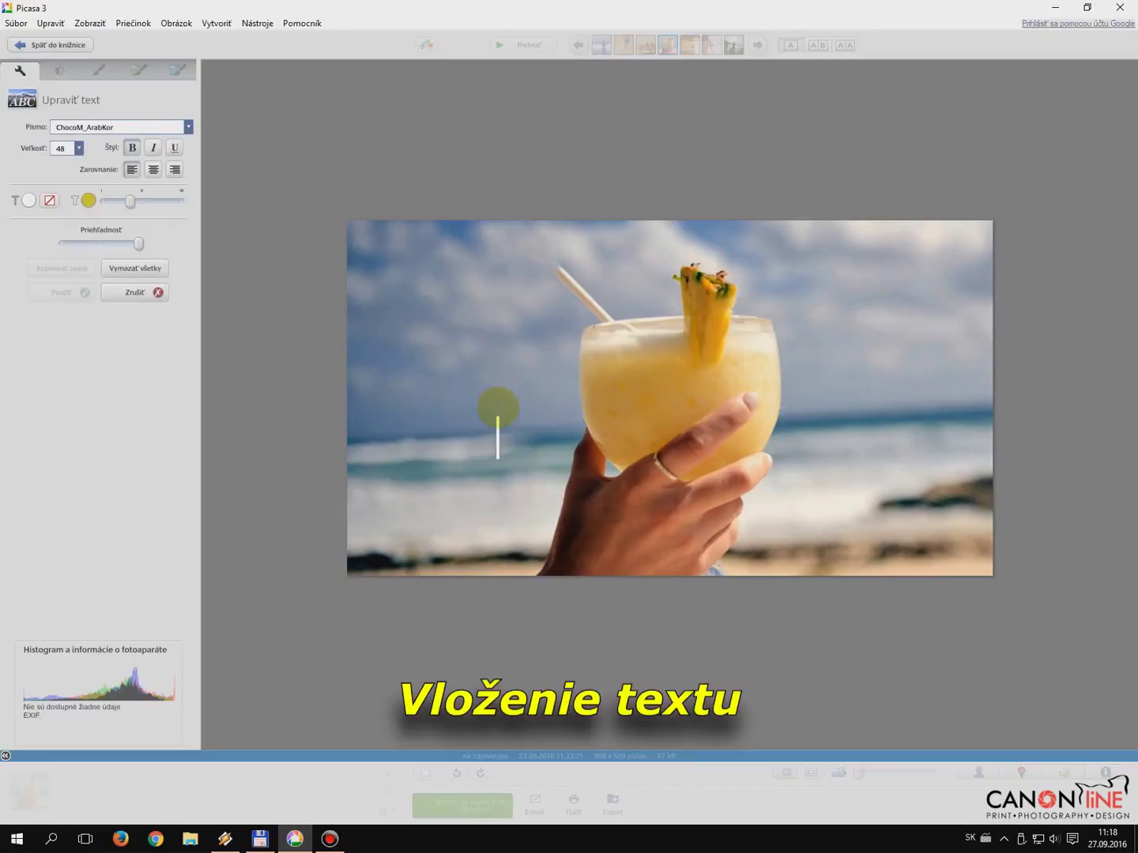
type("Pi")
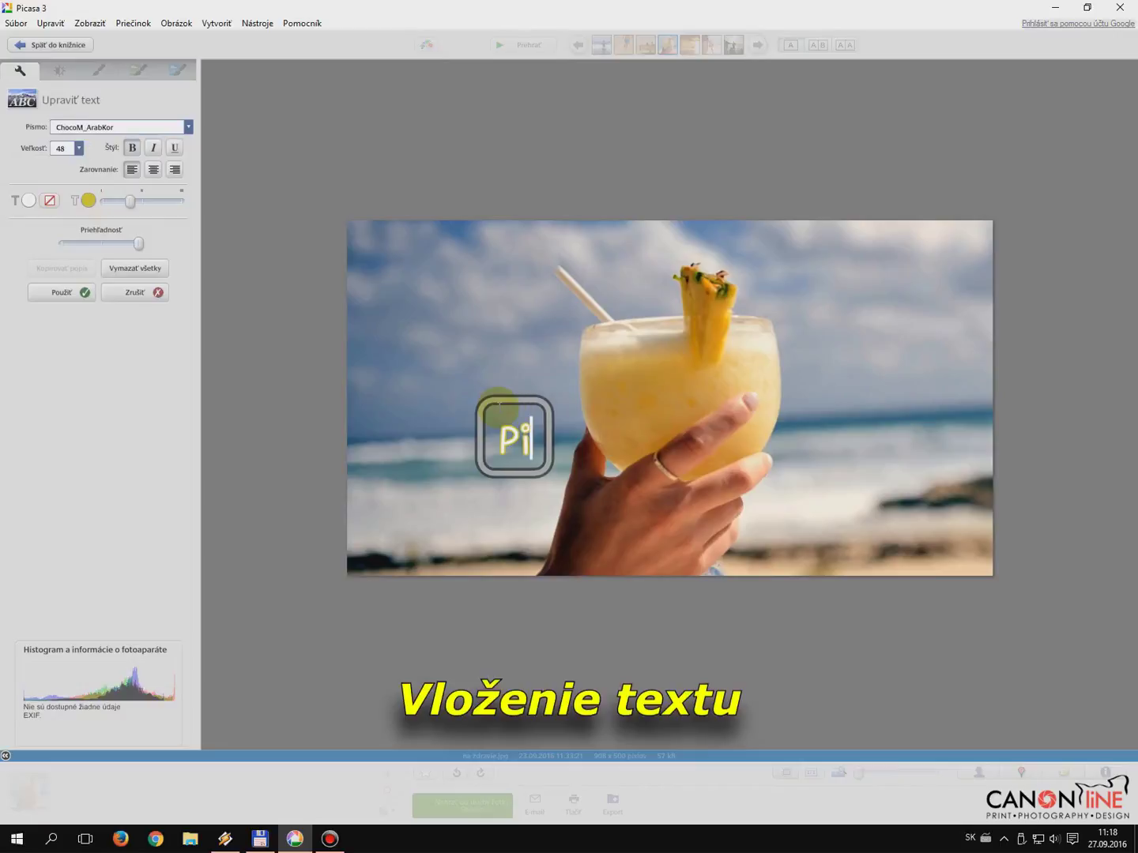
type("ňakoláda")
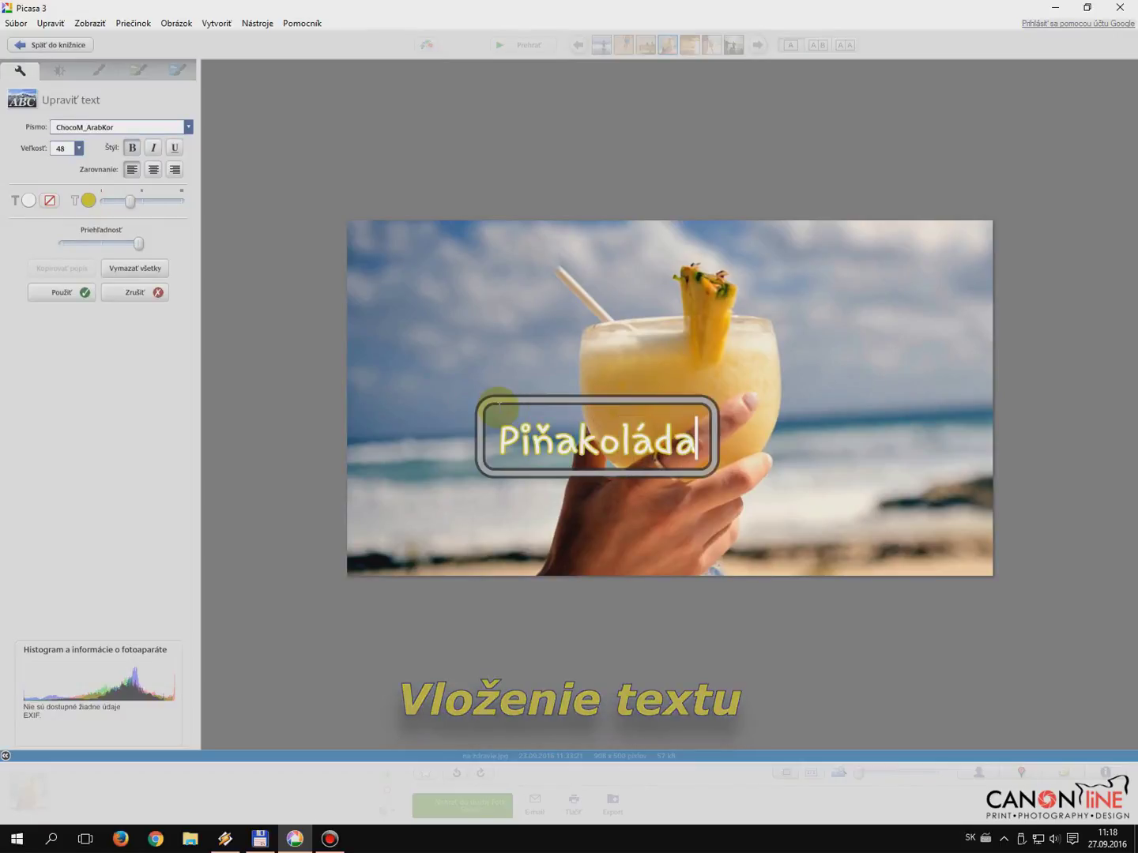
type(" :)")
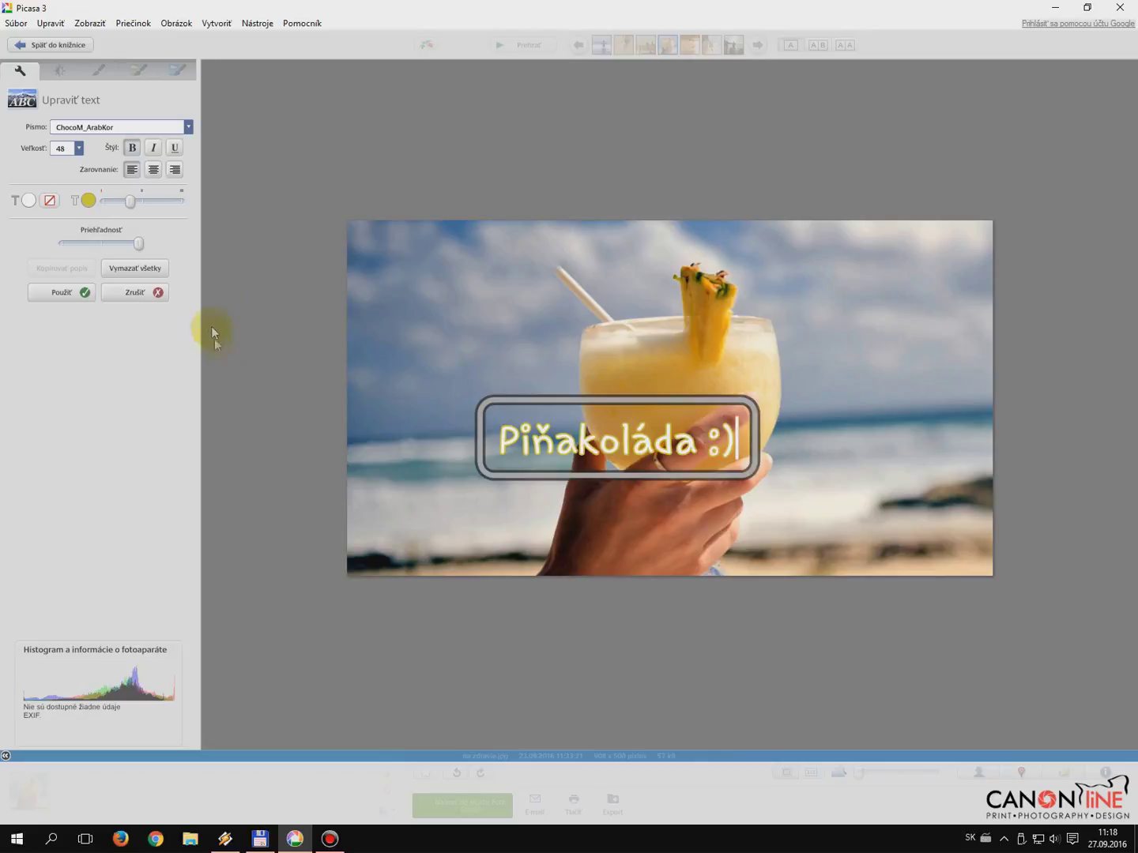
left_click(68, 293)
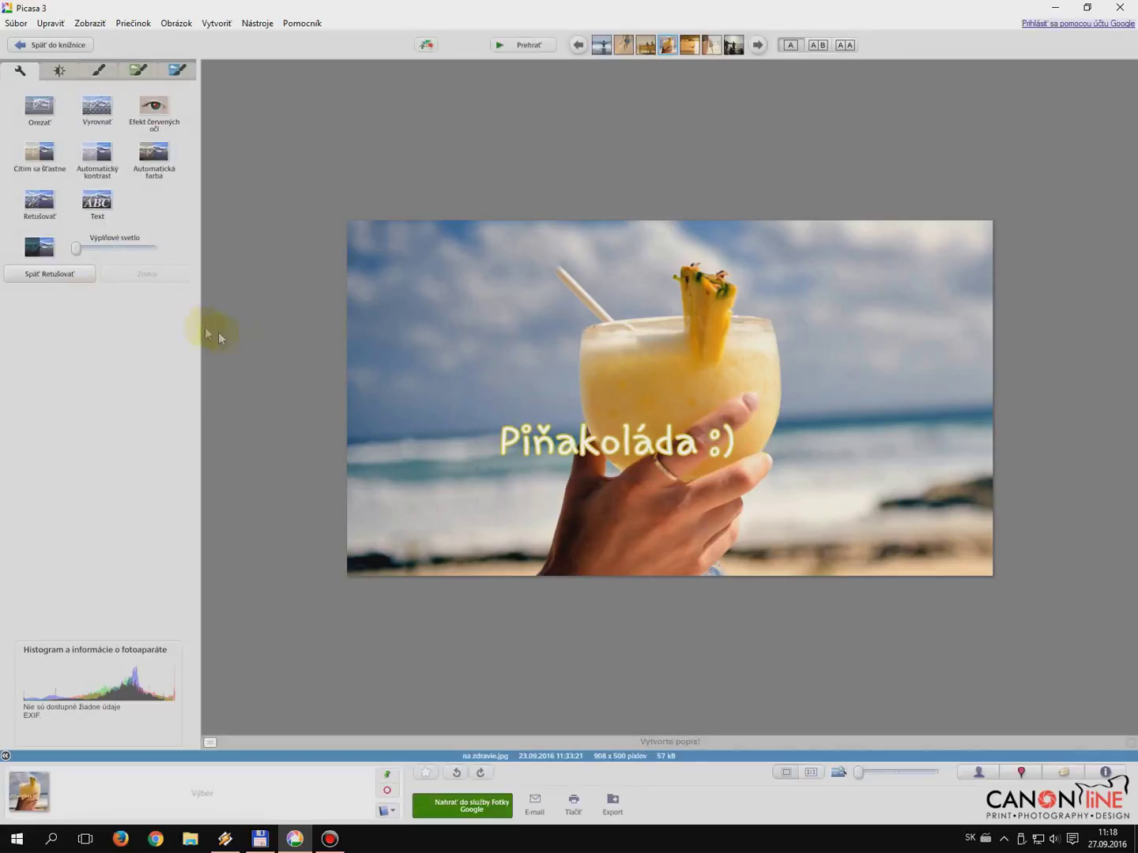
- Shrink the Piňakoláda caption, tilt it slightly counter-clockwise, move it into the sky above the straw, and apply the change
left_click(510, 435)
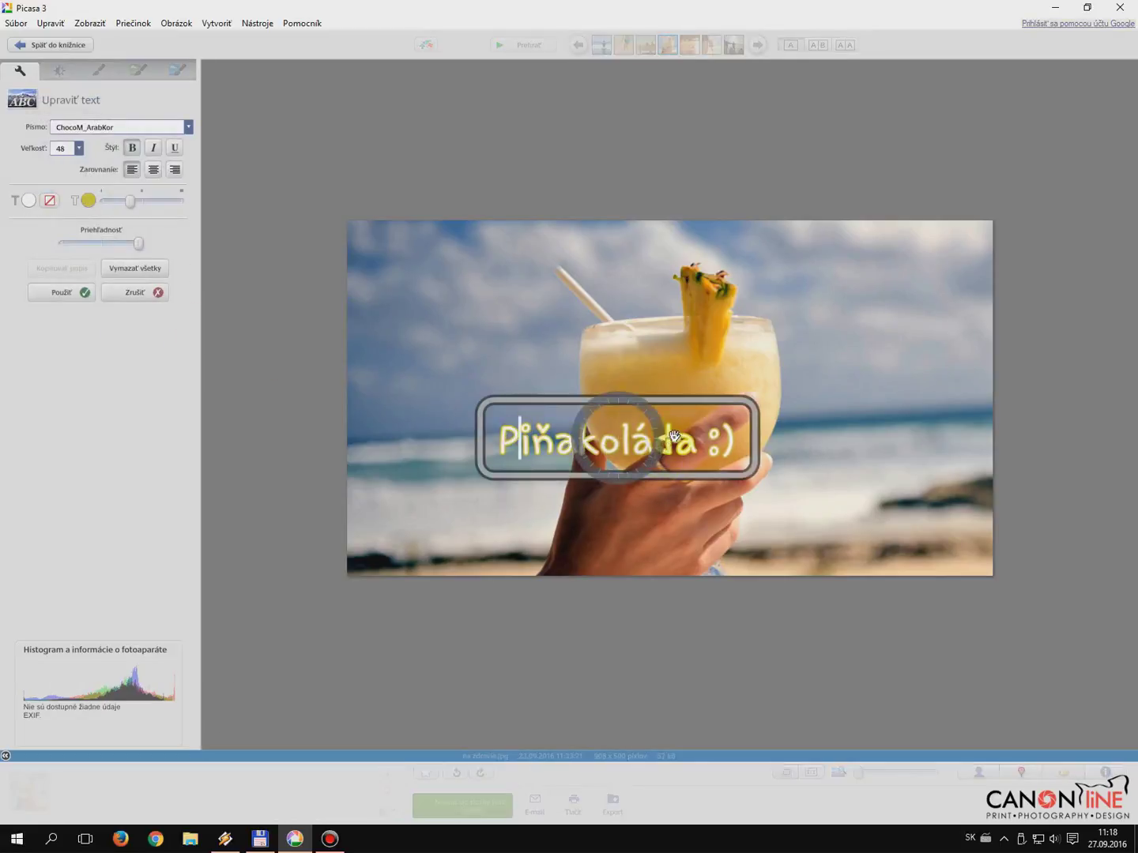
mouse_move(670, 440)
left_mouse_down()
mouse_move(666, 458)
mouse_move(626, 437)
mouse_move(668, 428)
left_mouse_up()
left_click_drag(608, 402, 533, 211)
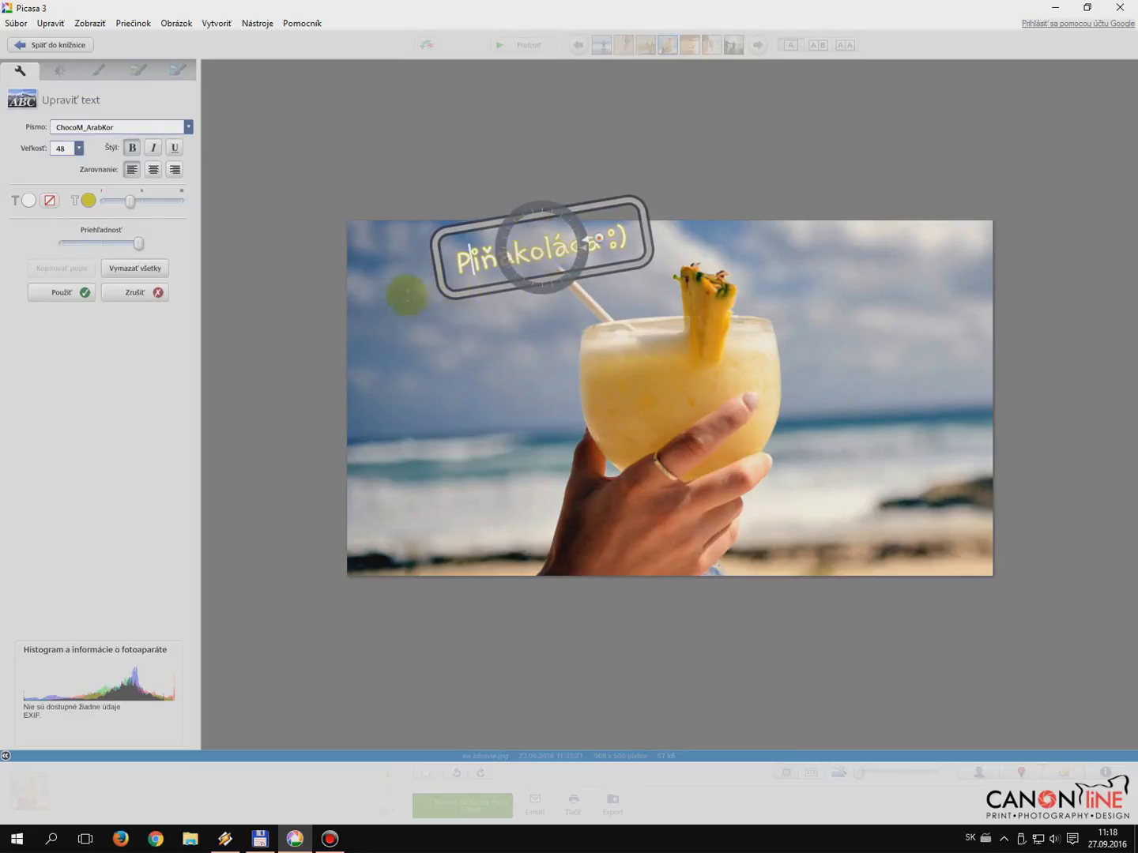
left_click(69, 295)
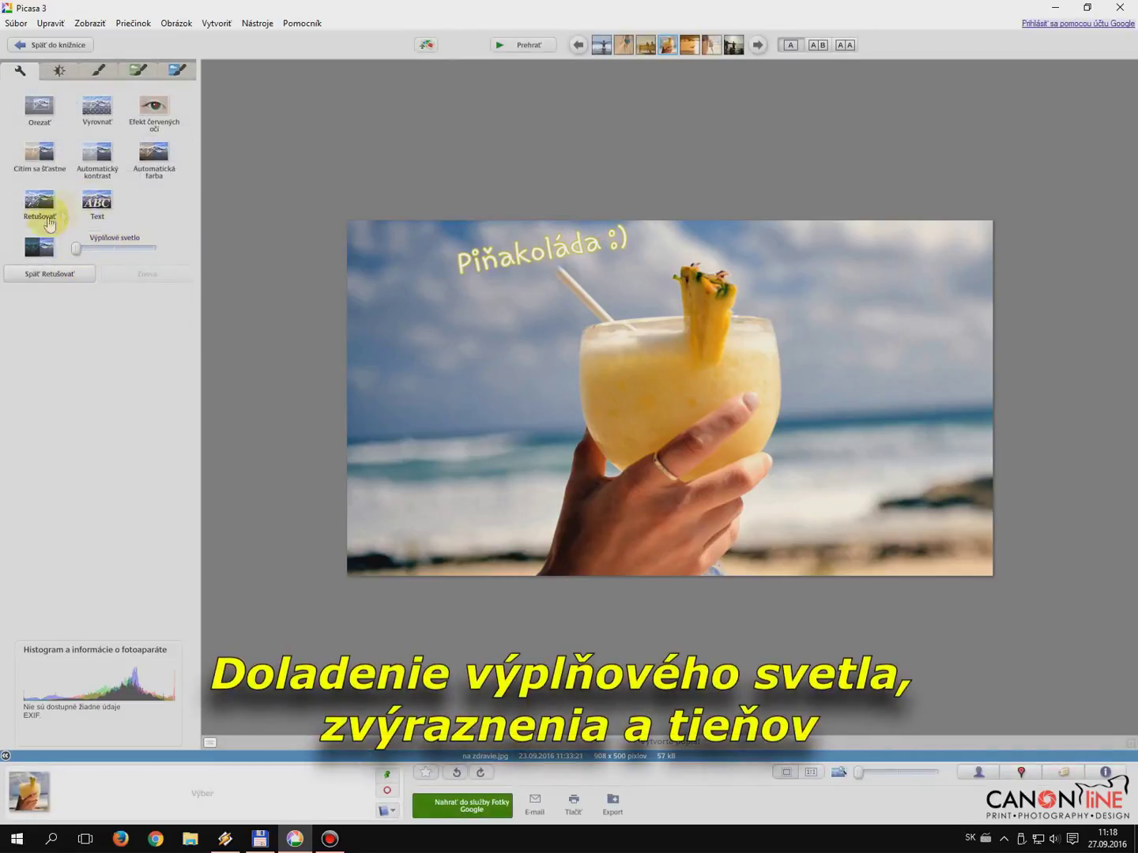
- Brighten the cocktail photo with a little fill light and highlights, and raise its shadows to about a quarter
left_click_drag(85, 251, 97, 253)
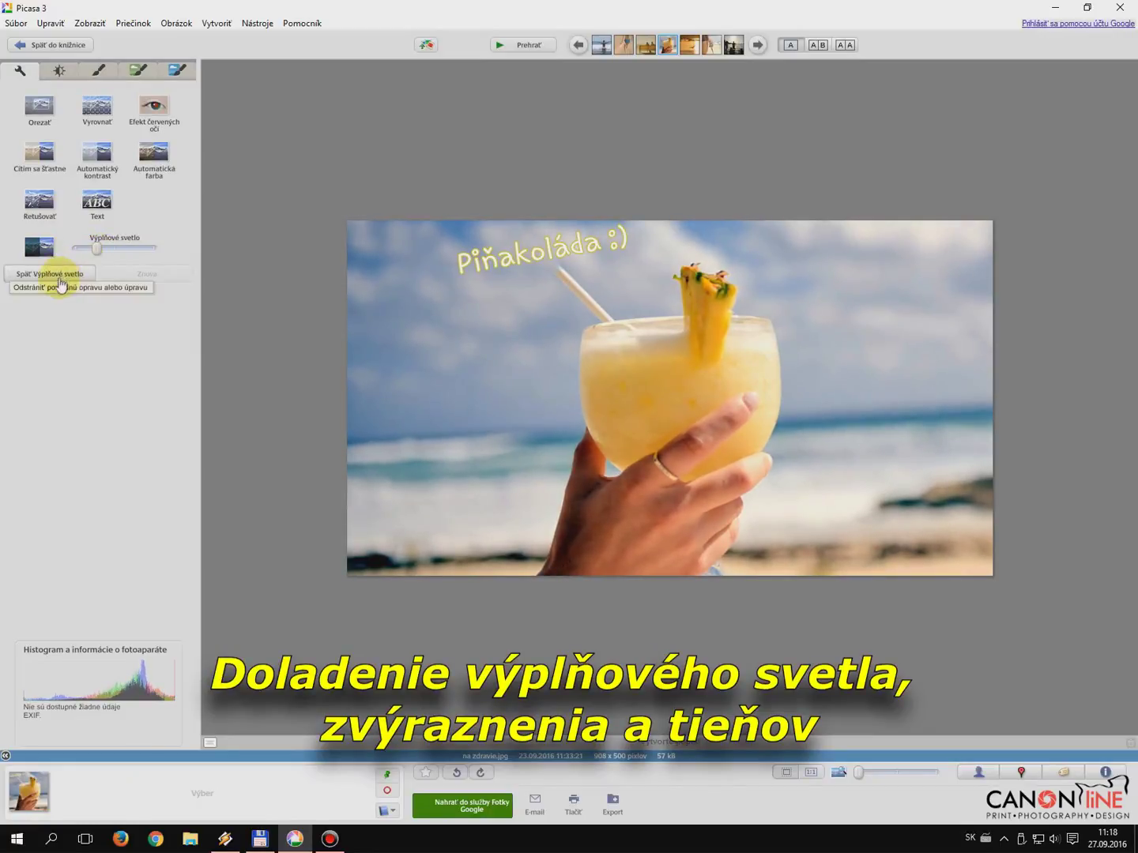
left_click(59, 70)
left_click_drag(43, 124, 66, 201)
left_click(38, 192)
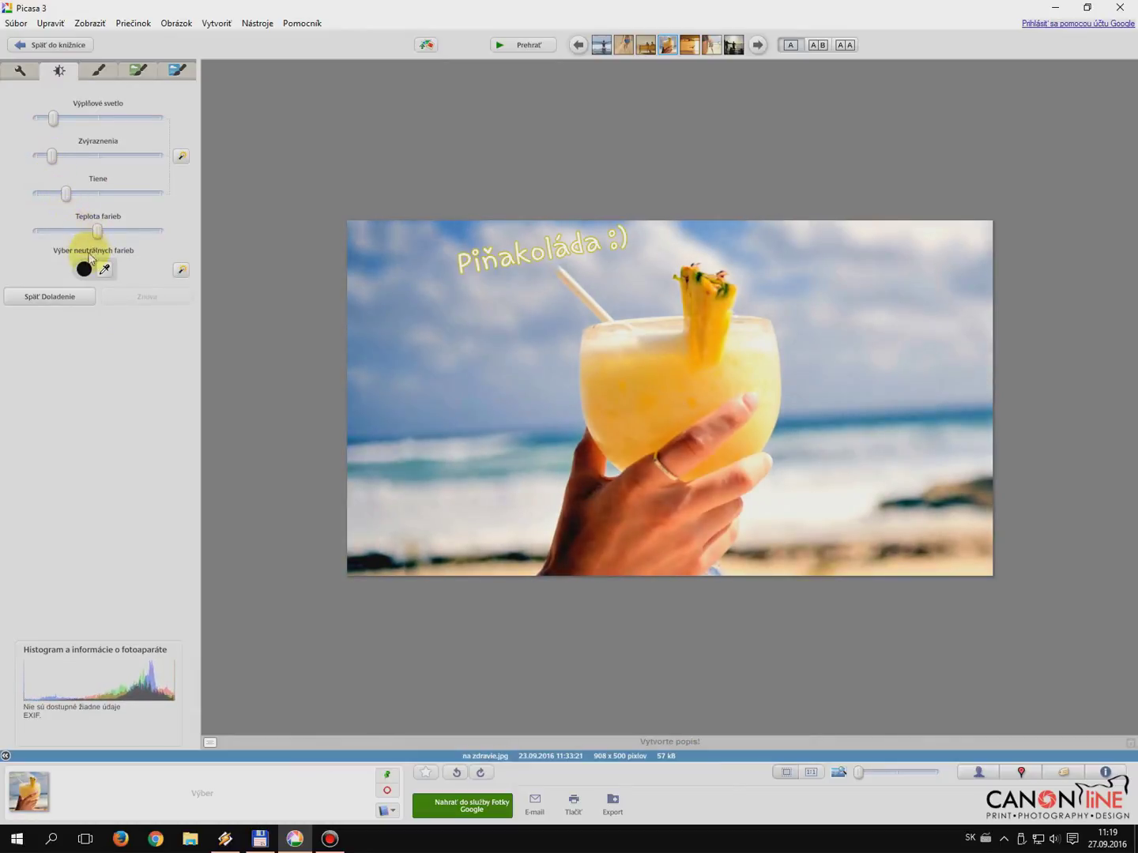
- Preview the Zaostriť and Zrnitý film effects on the cocktail photo, cancelling each one
left_click(97, 74)
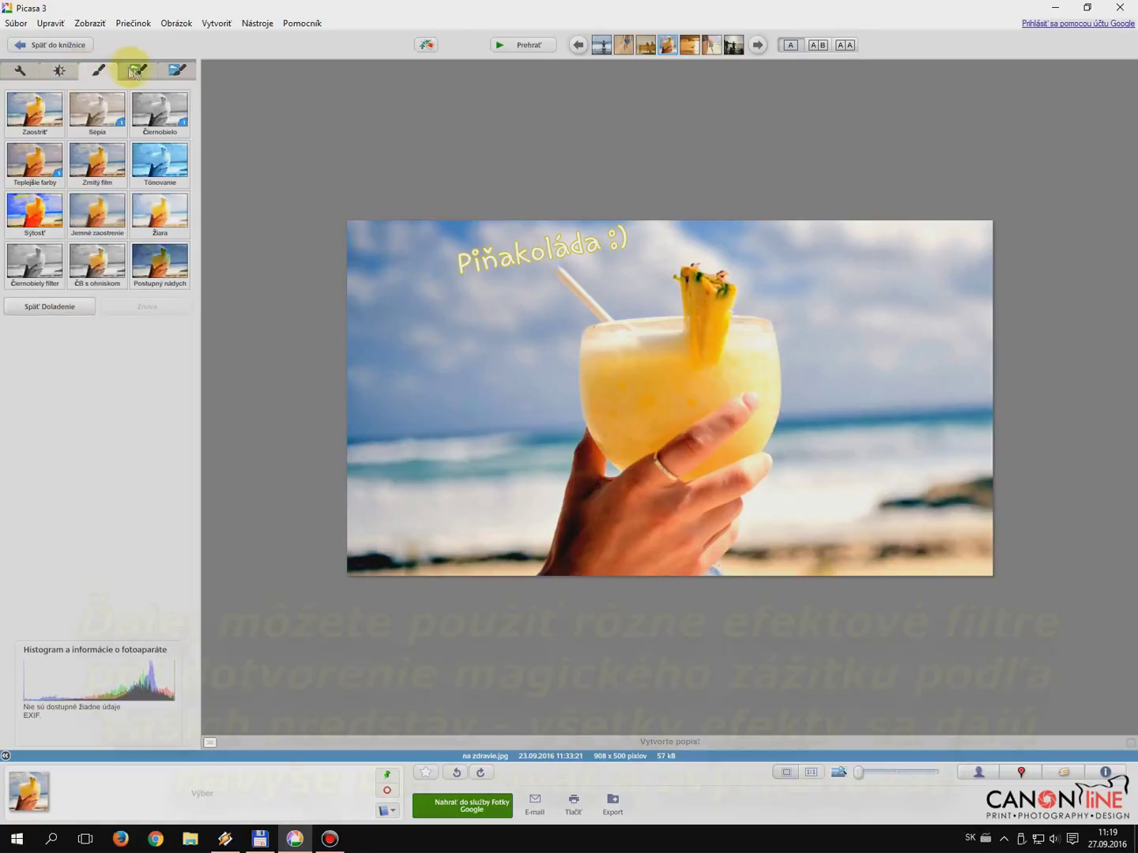
left_click(40, 118)
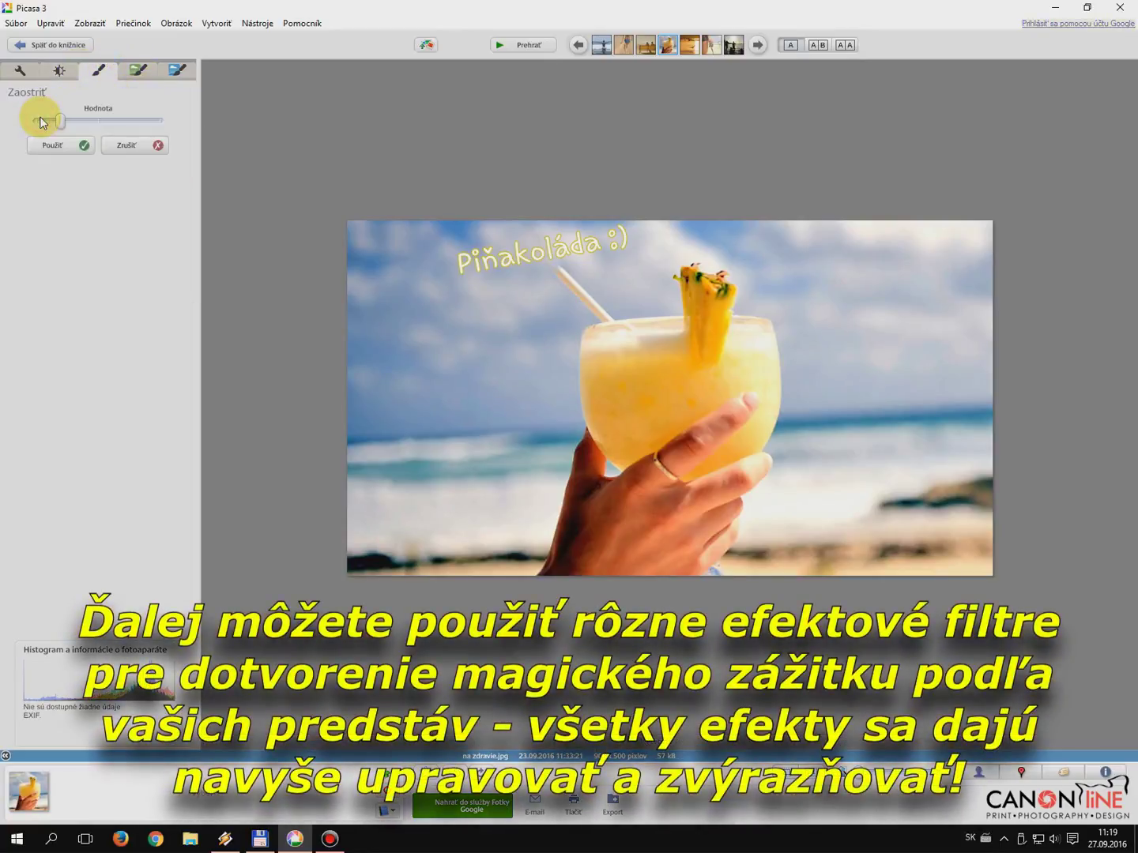
left_click(111, 145)
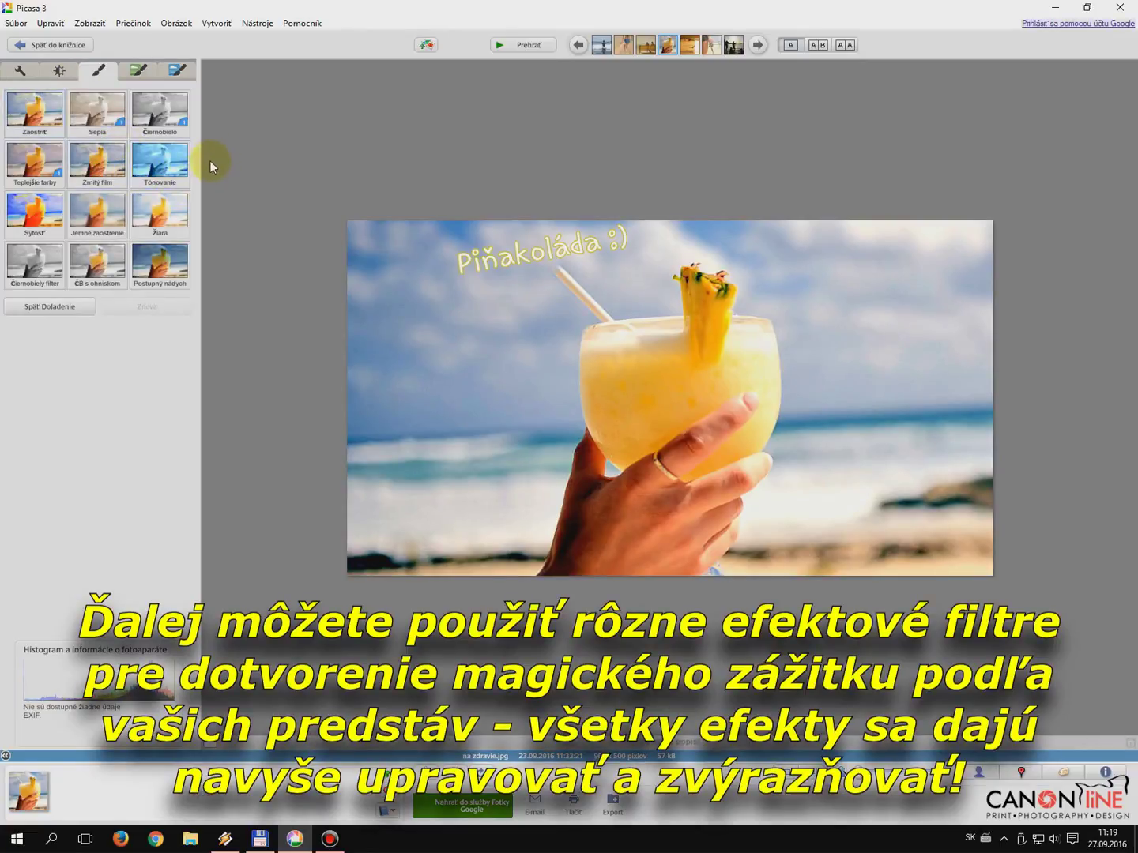
left_click(95, 161)
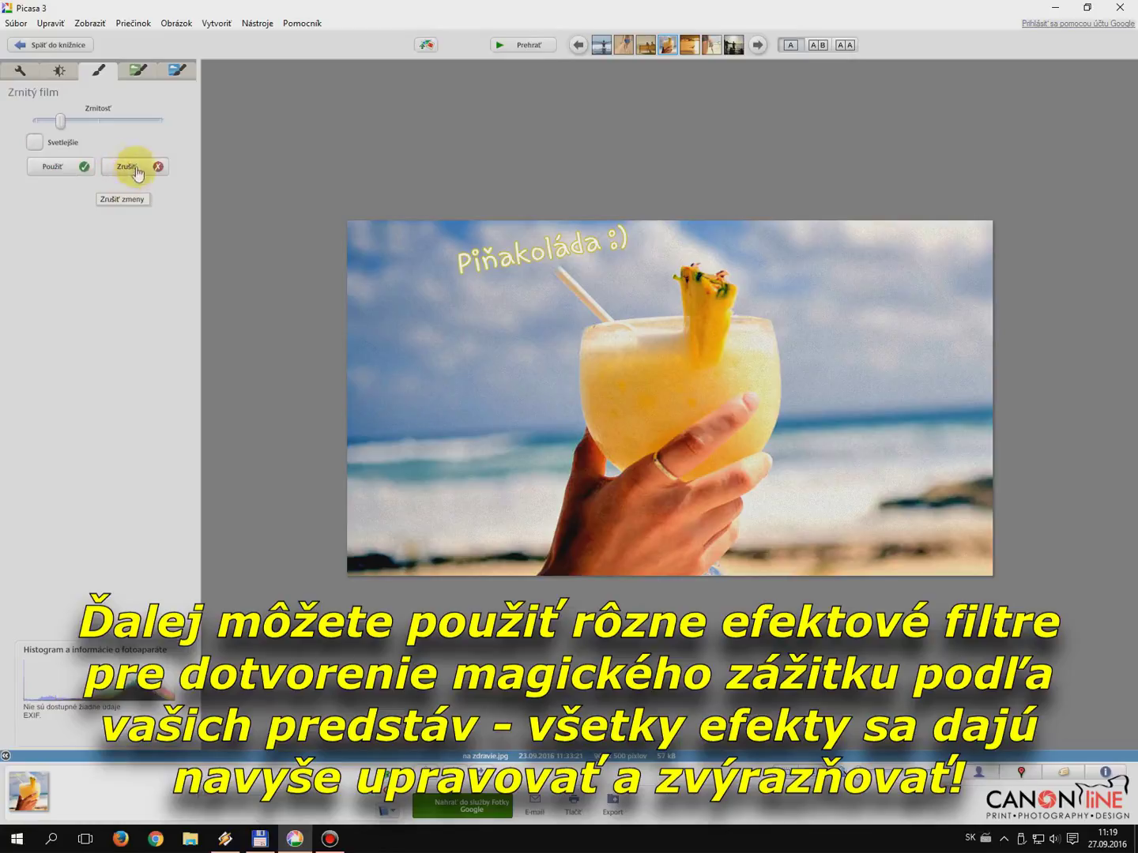
left_click(127, 167)
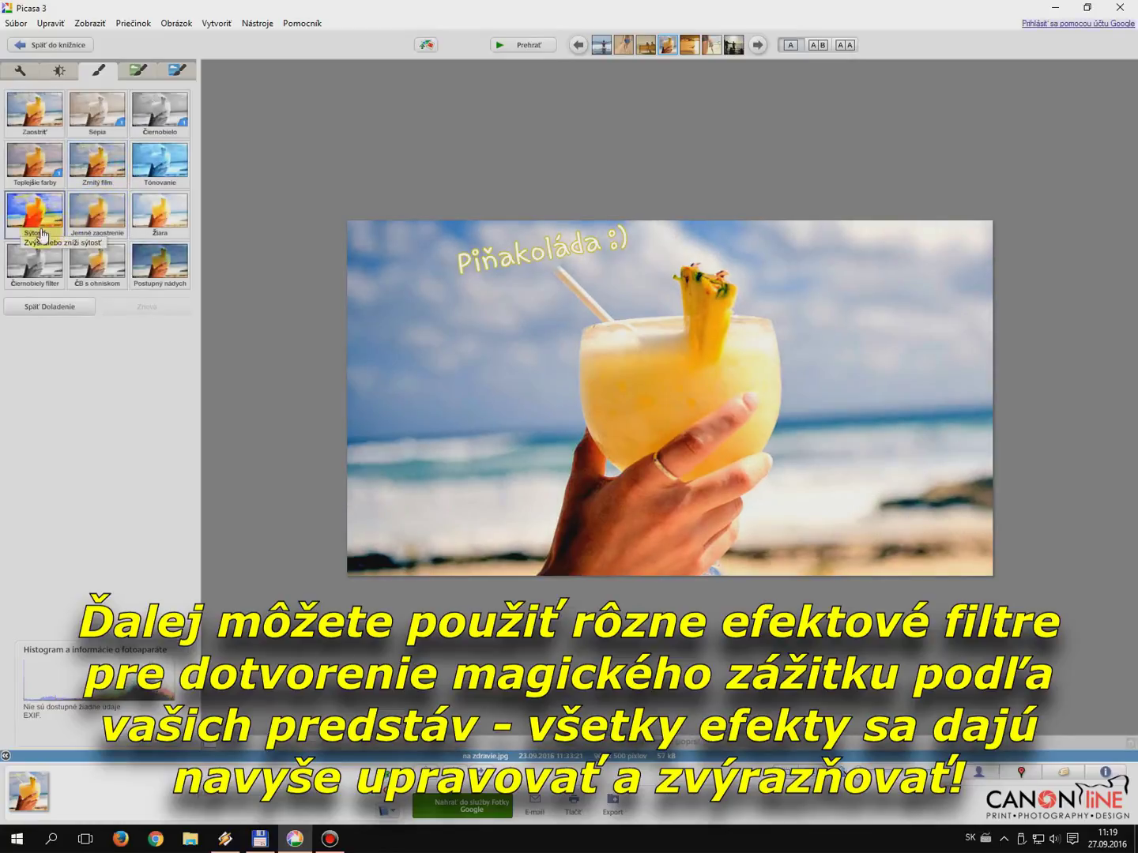
- Apply the Žiara effect to the cocktail photo with reduced intensity and a slightly larger radius
left_click(152, 215)
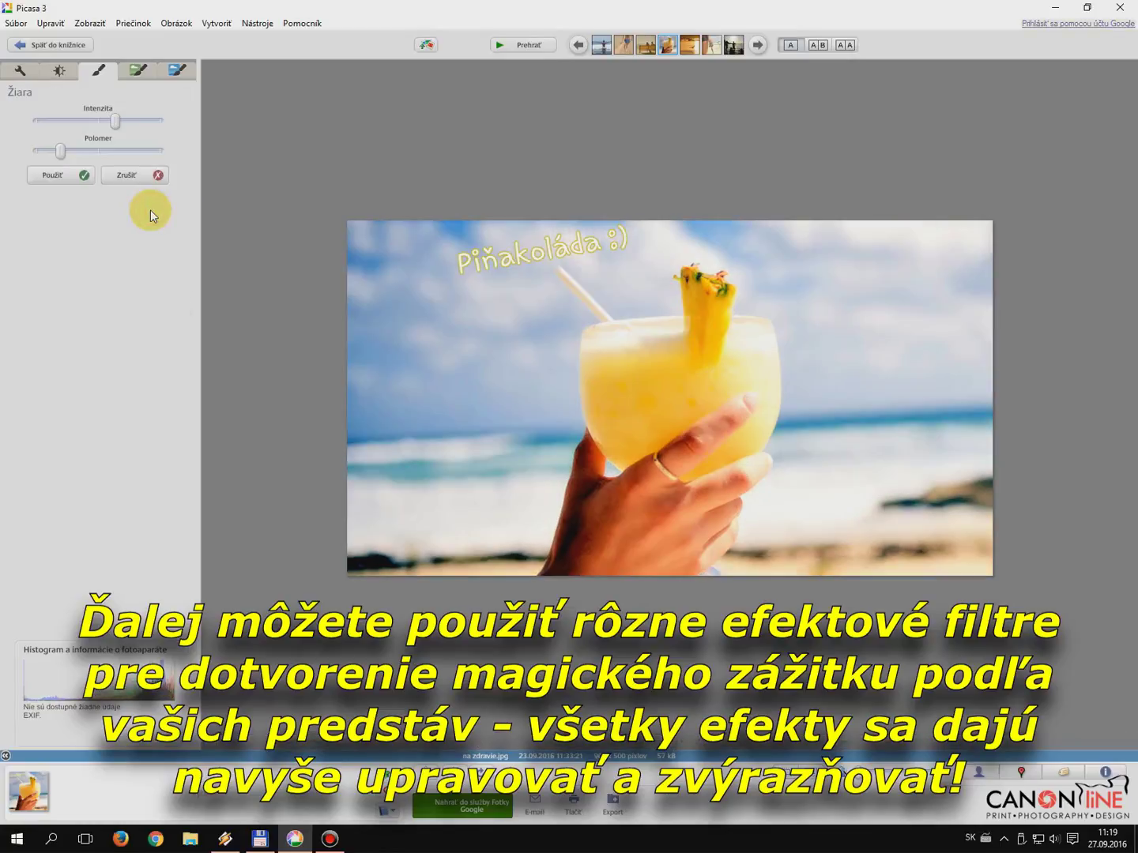
left_click_drag(115, 117, 90, 122)
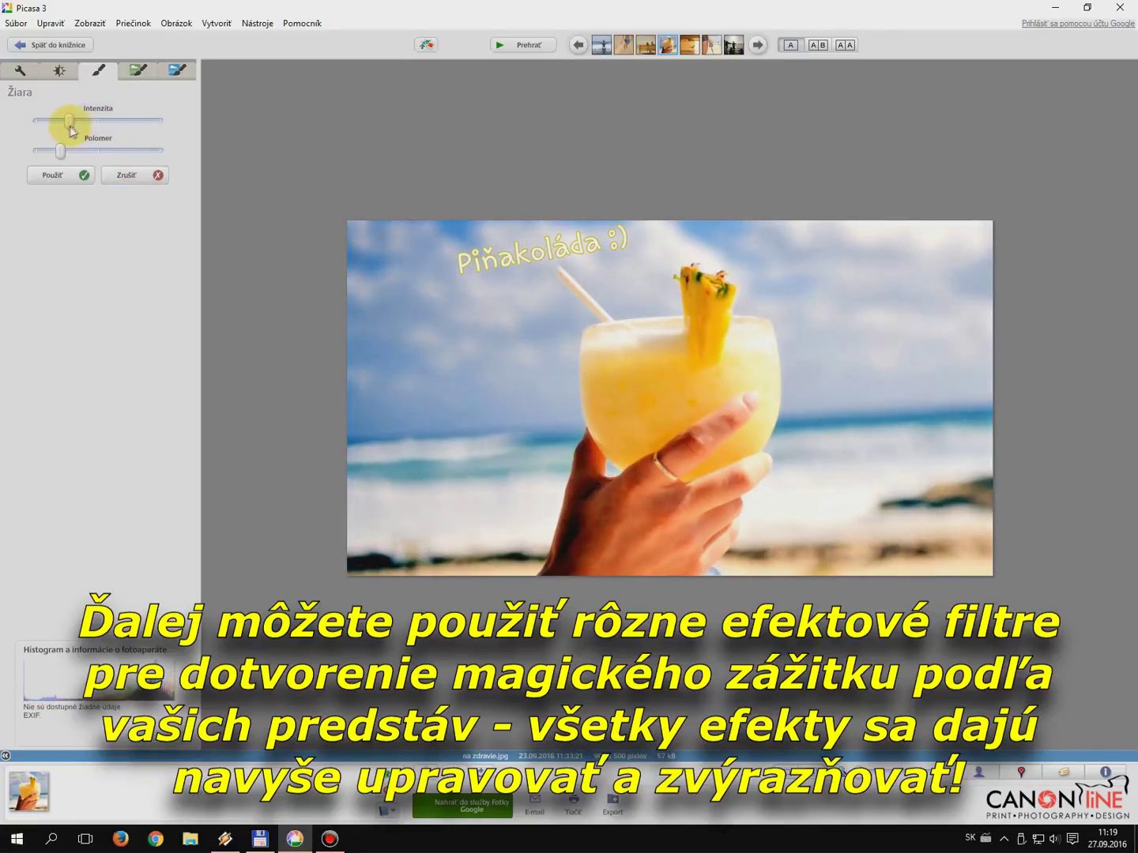
mouse_move(62, 150)
left_mouse_down()
mouse_move(48, 154)
mouse_move(112, 154)
mouse_move(77, 154)
left_mouse_up()
left_click(85, 174)
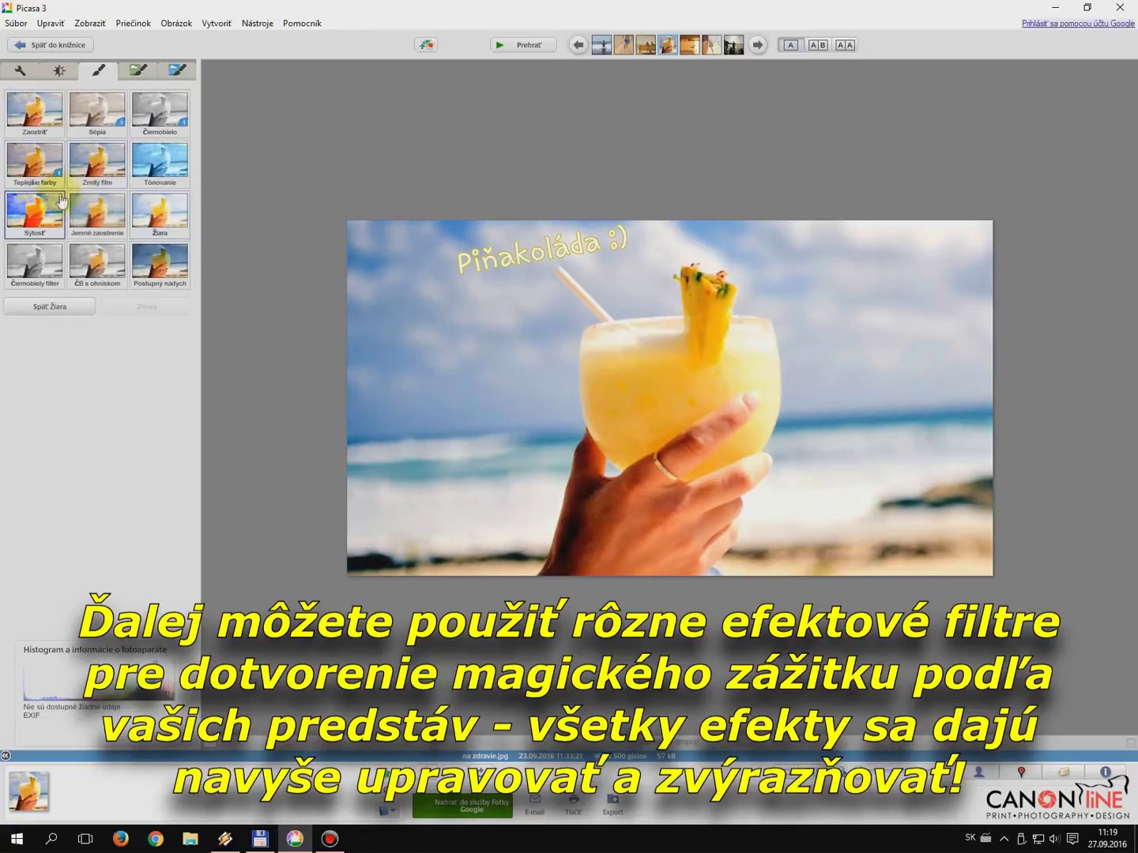
- Apply the Jemné zaostrenie effect with its sharp area enlarged to about three quarters and a low blur amount
left_click(109, 214)
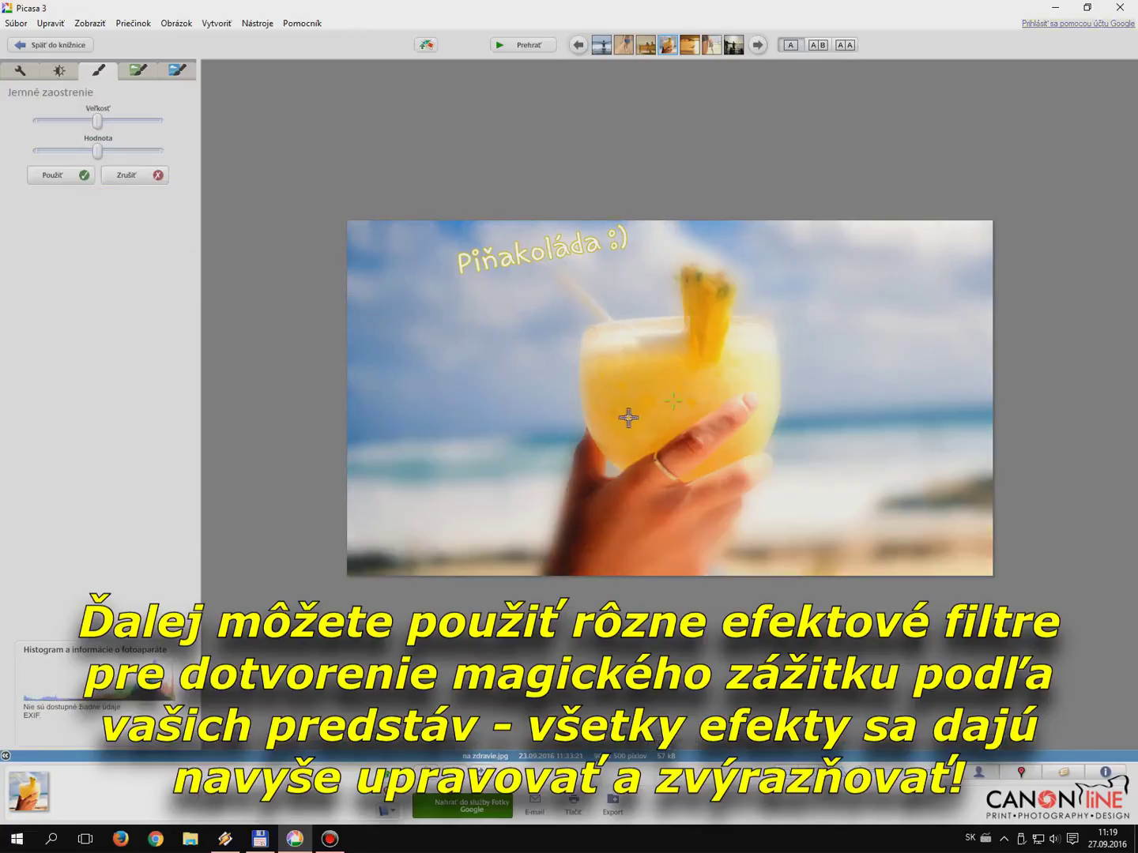
left_click_drag(96, 150, 131, 122)
left_click_drag(49, 150, 50, 150)
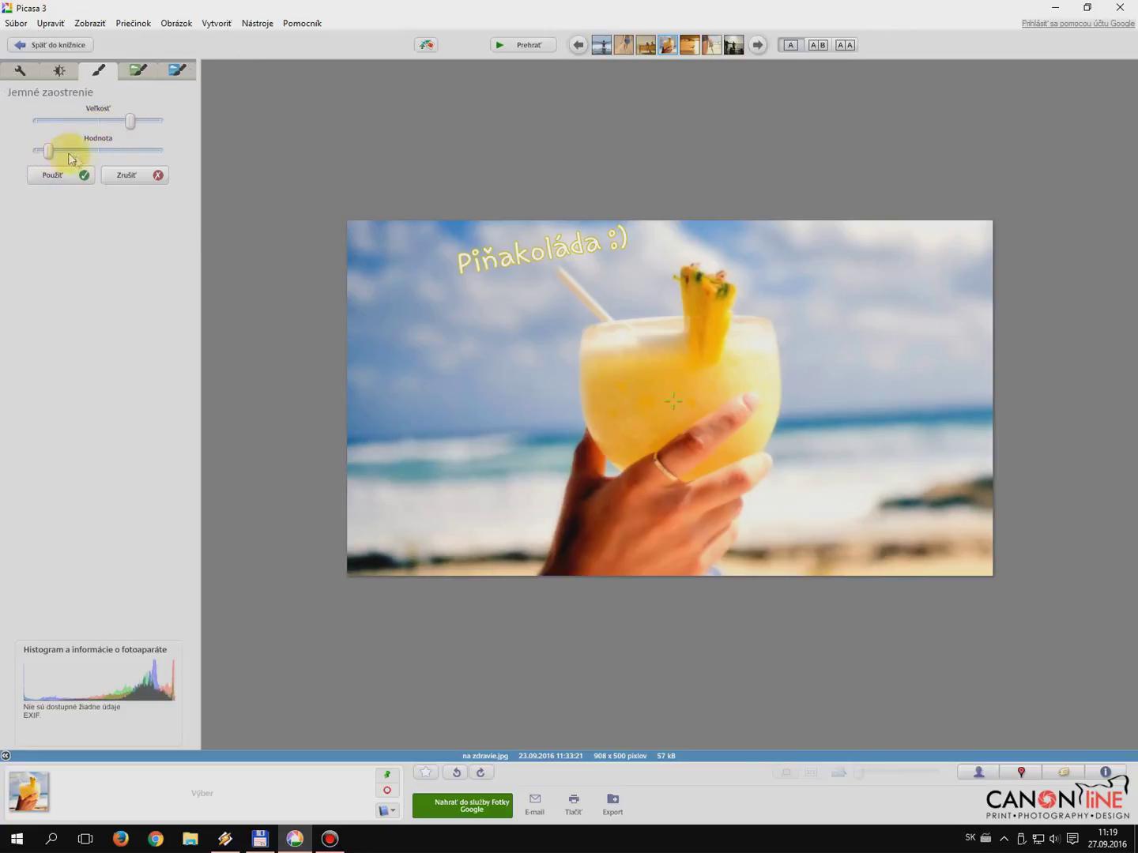
left_click(69, 175)
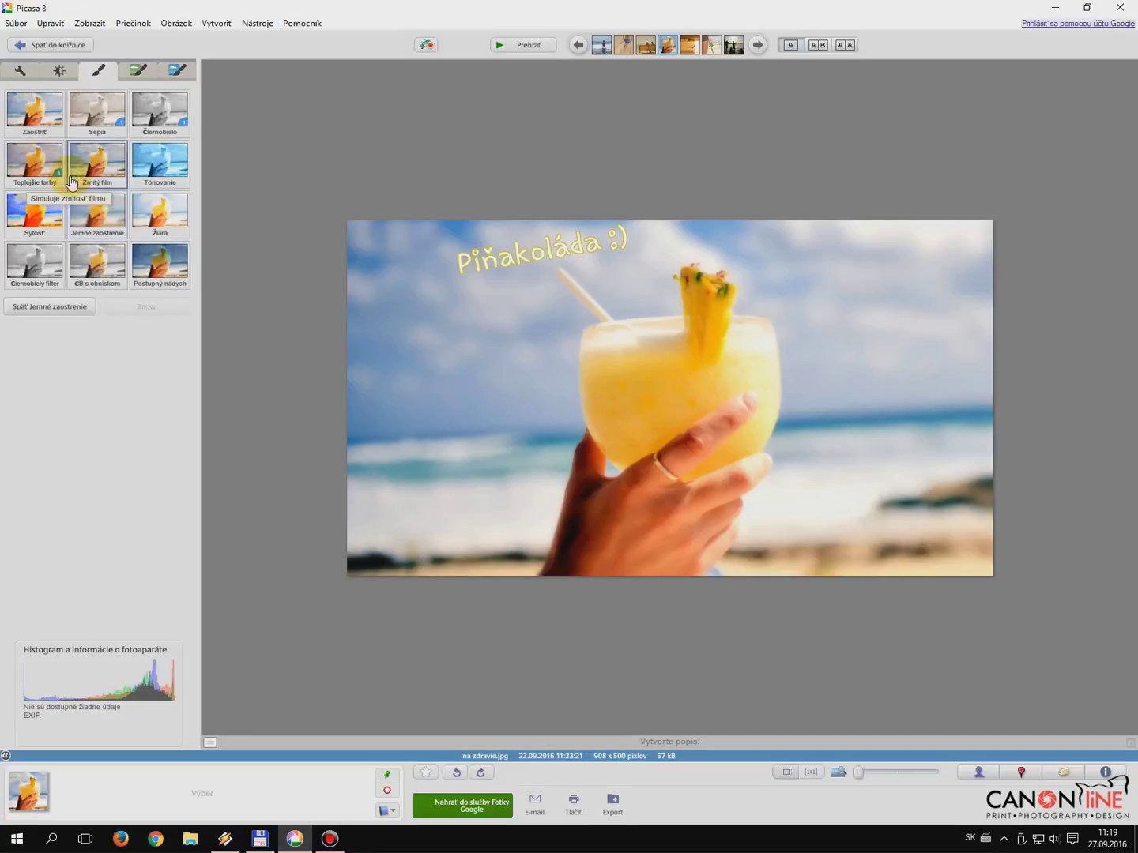
- Apply a black Medailónik vignette to the cocktail photo with a small size and minimum strength
left_click(137, 71)
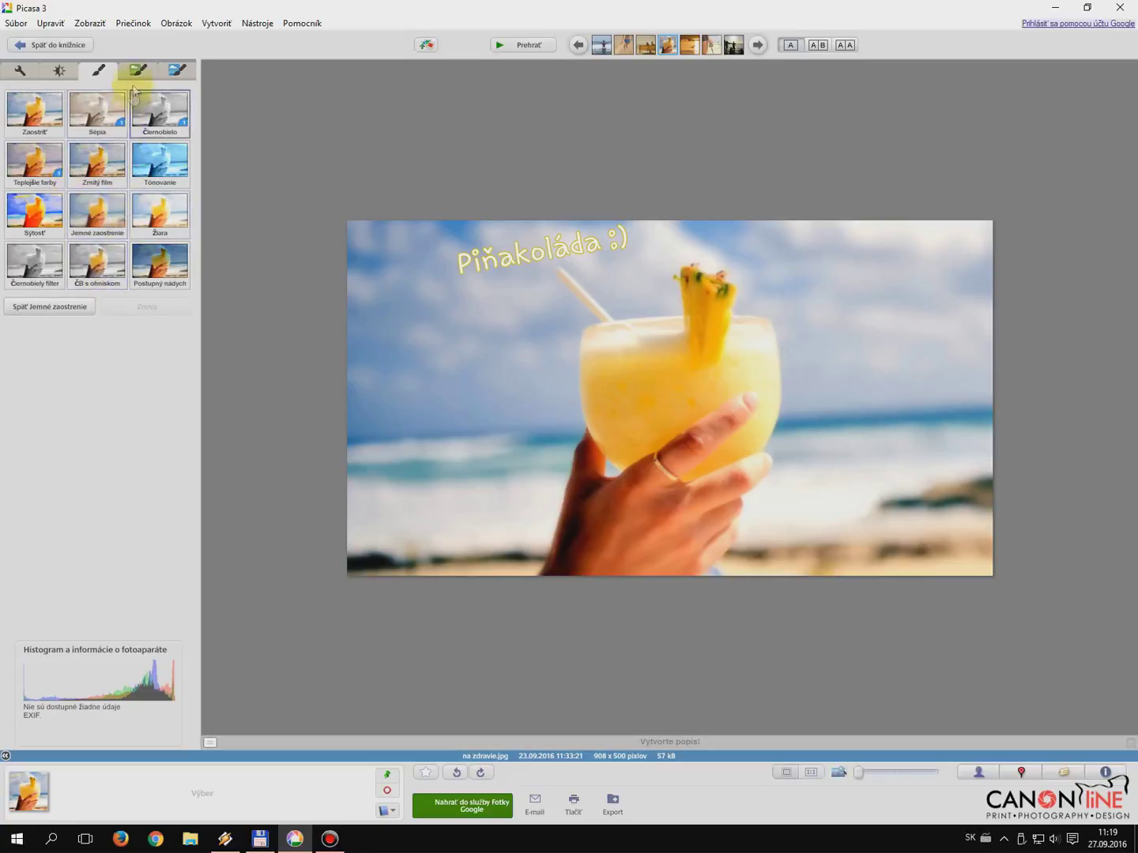
left_click(177, 72)
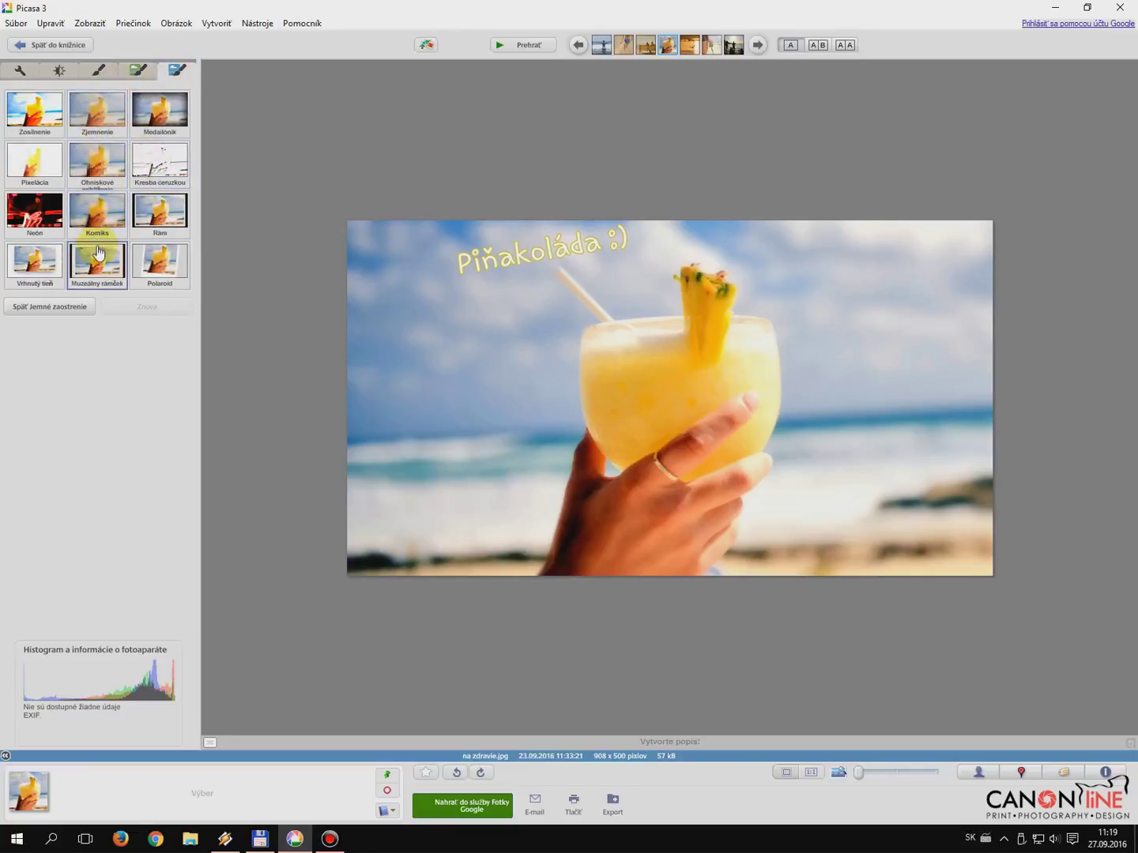
left_click(143, 102)
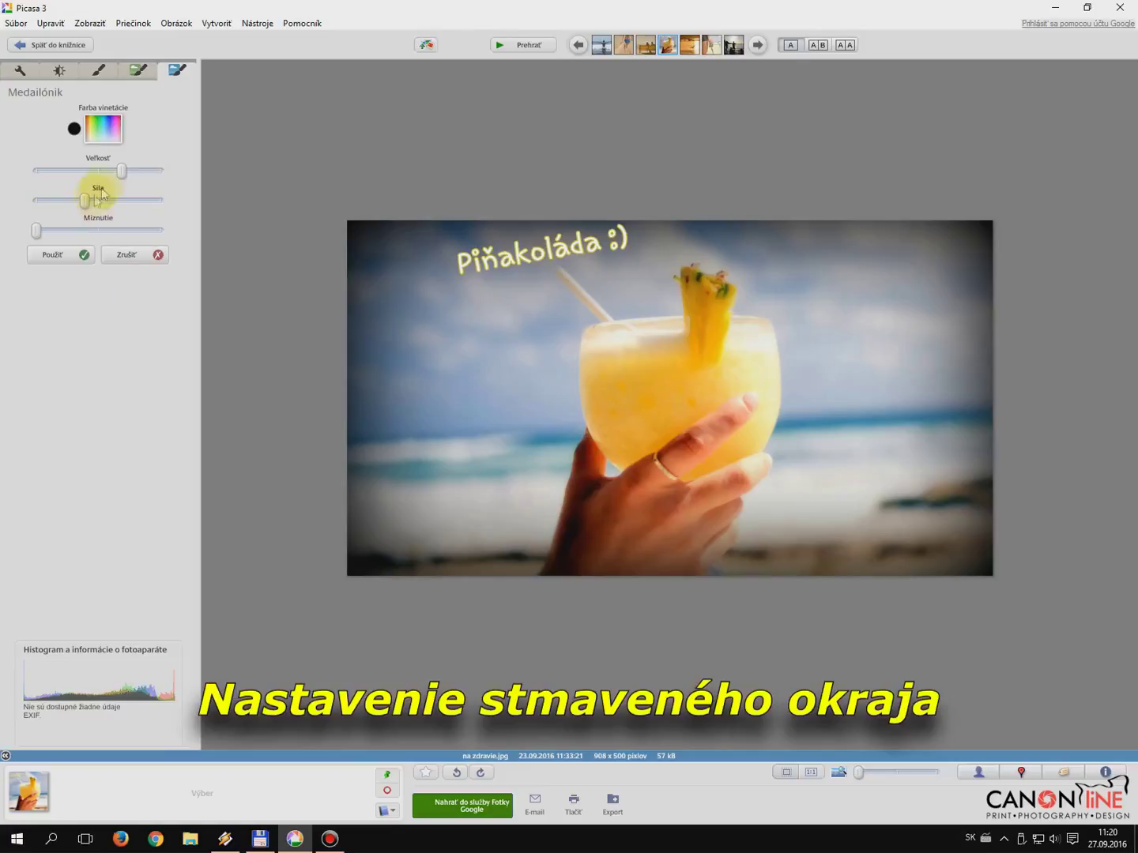
left_click_drag(121, 173, 66, 208)
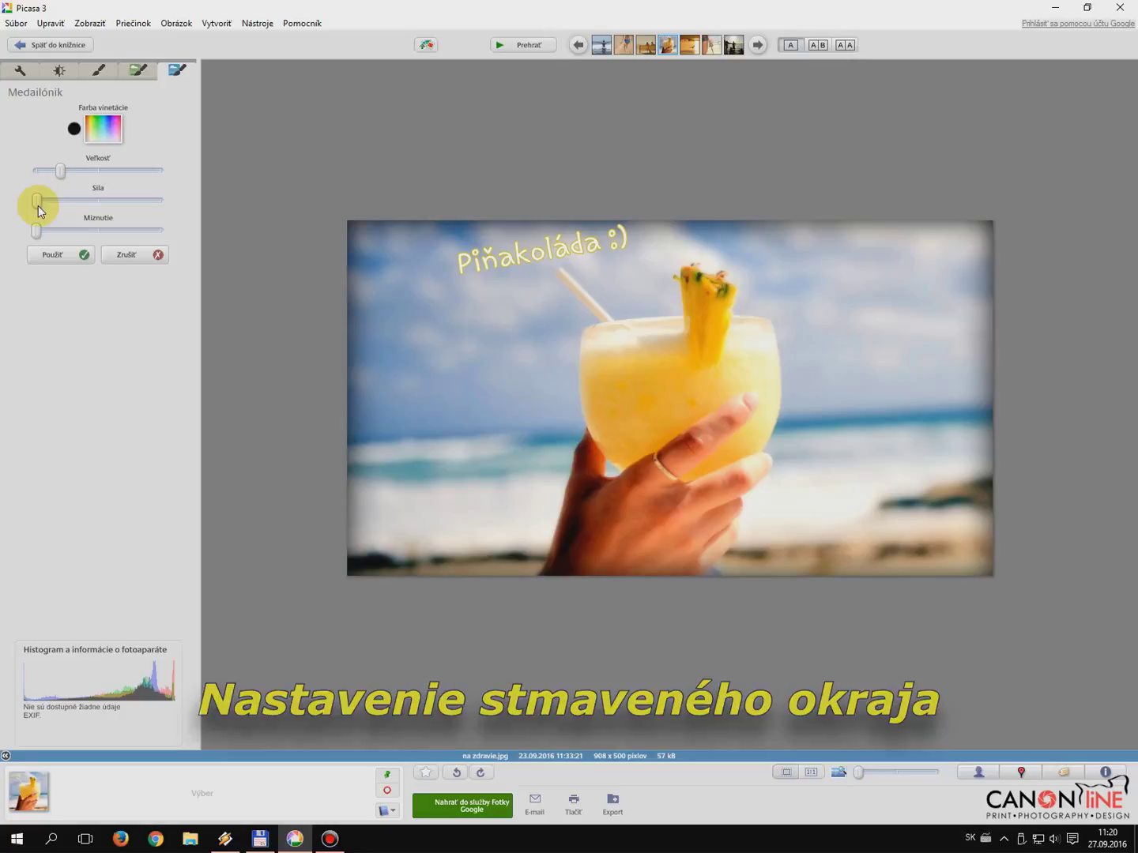
left_click(58, 257)
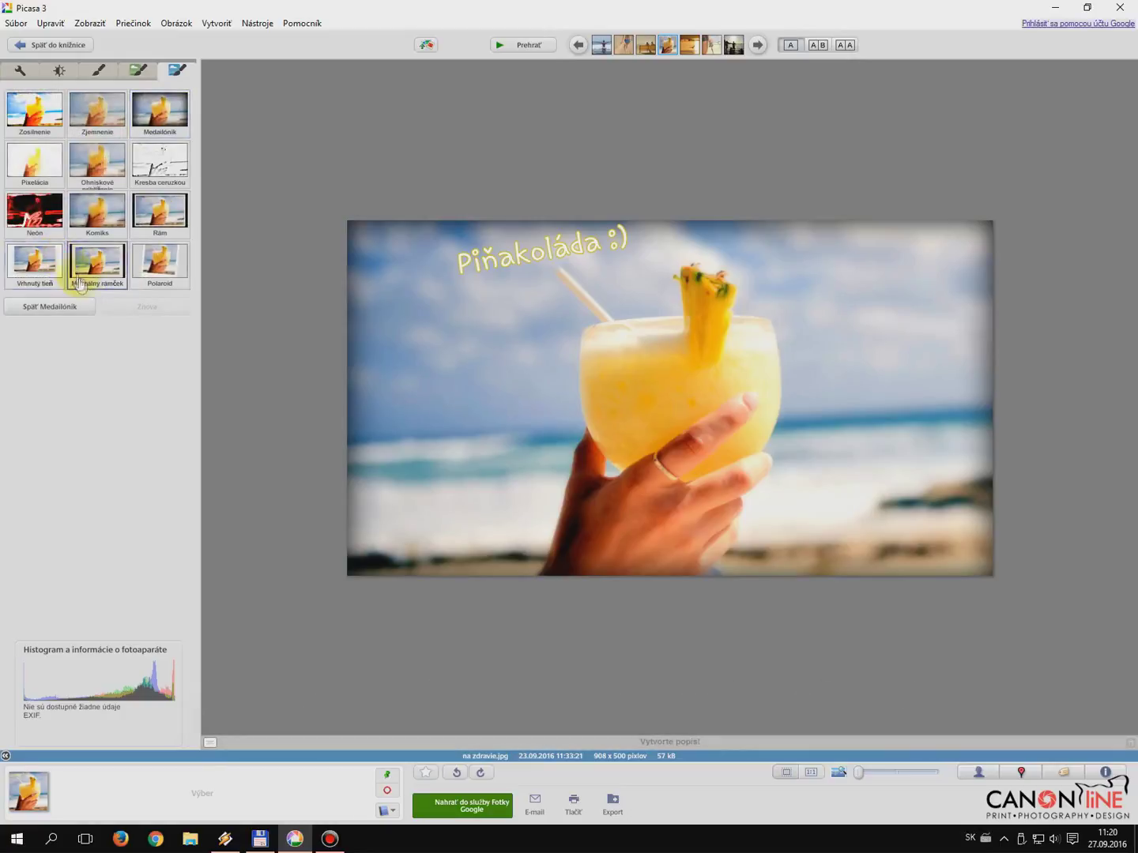
- Apply the Vrhnutý tieň effect to the cocktail photo with slightly reduced distance, angle and size, and Miznutie at minimum
left_click(47, 269)
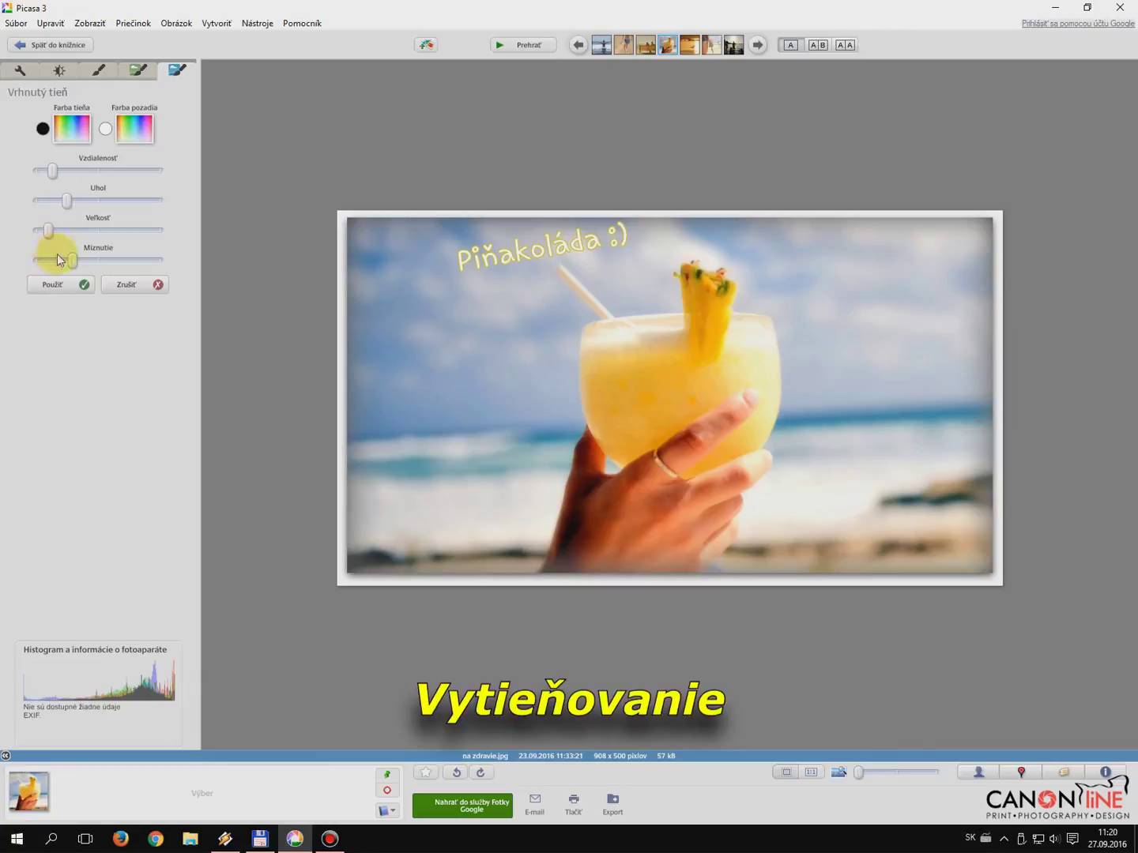
mouse_move(51, 171)
left_mouse_down()
mouse_move(80, 175)
mouse_move(49, 183)
left_mouse_up()
left_click(66, 201)
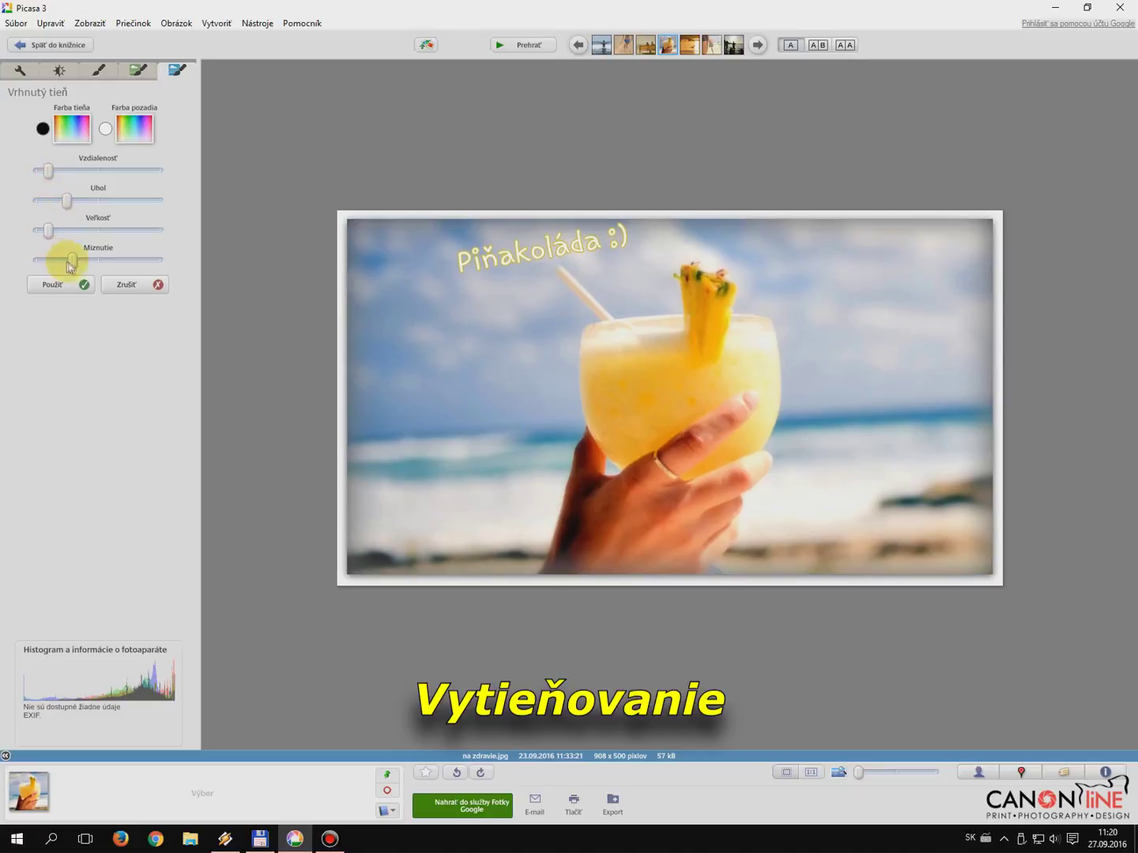
left_click_drag(68, 261, 1, 269)
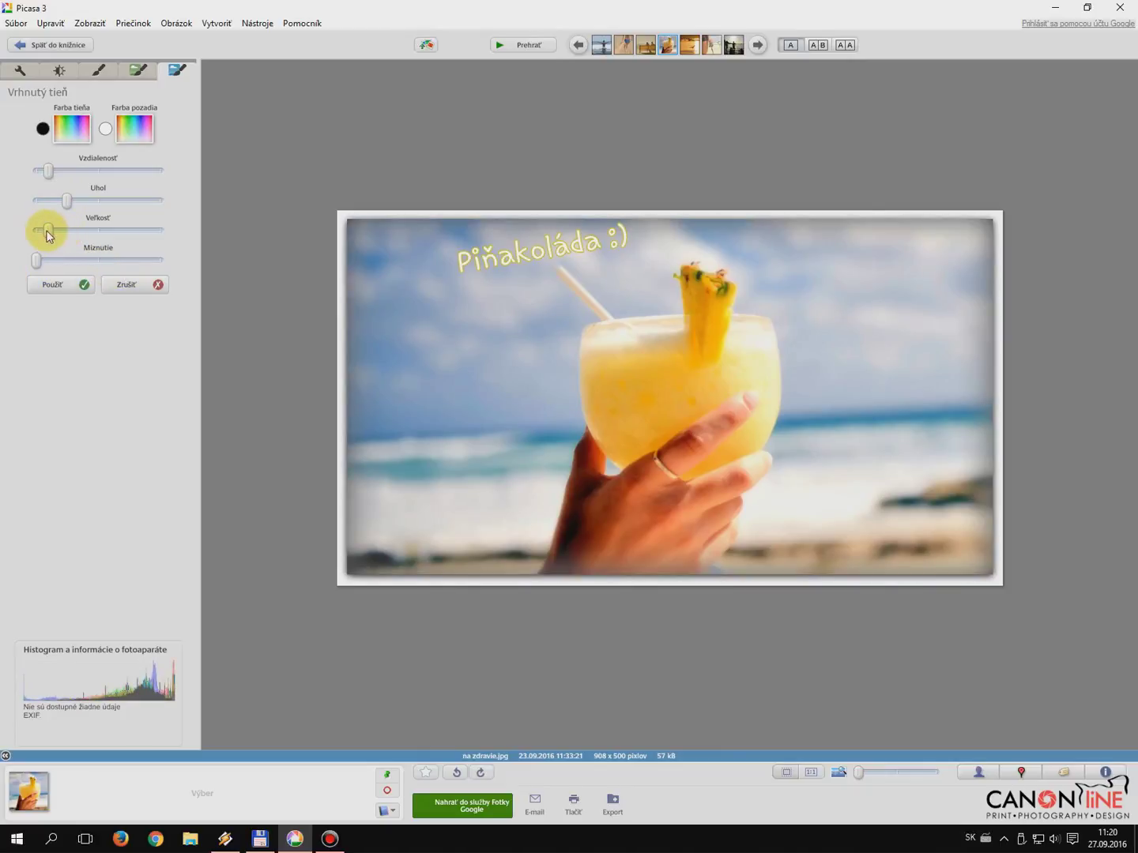
left_click_drag(54, 231, 45, 231)
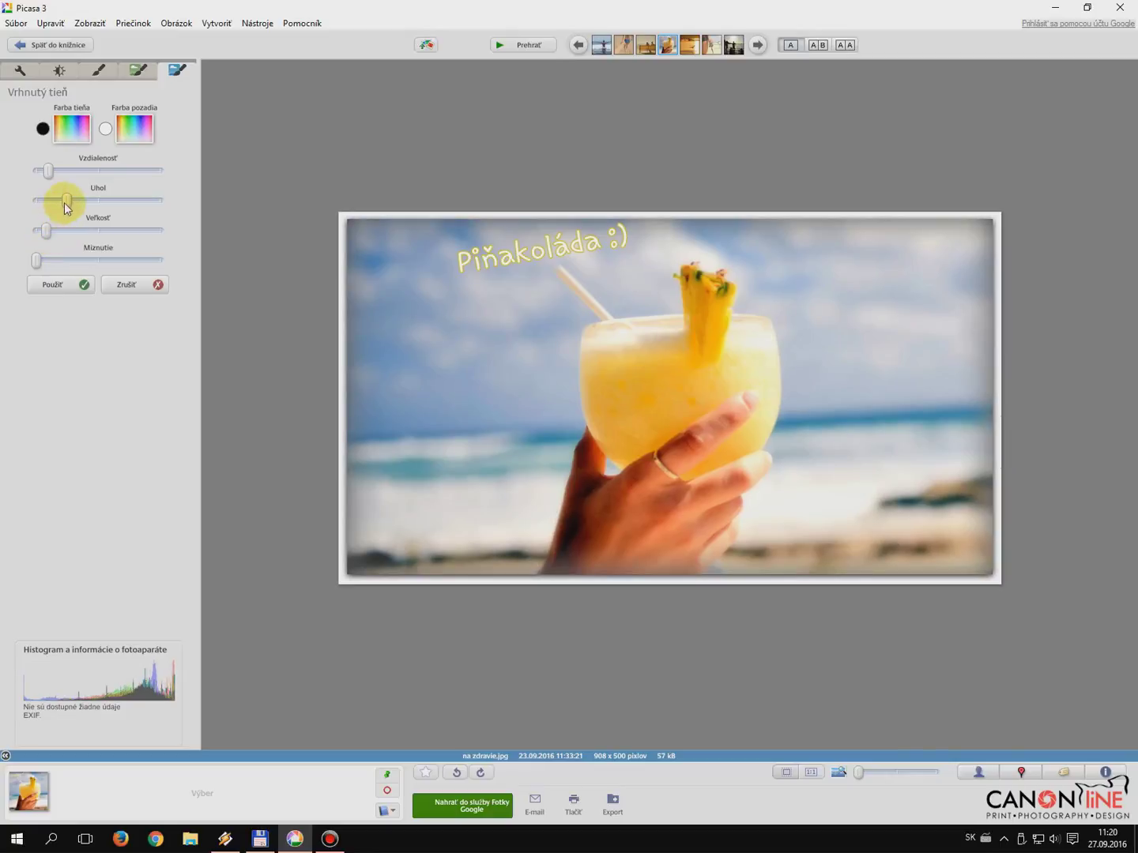
left_click_drag(64, 207, 55, 208)
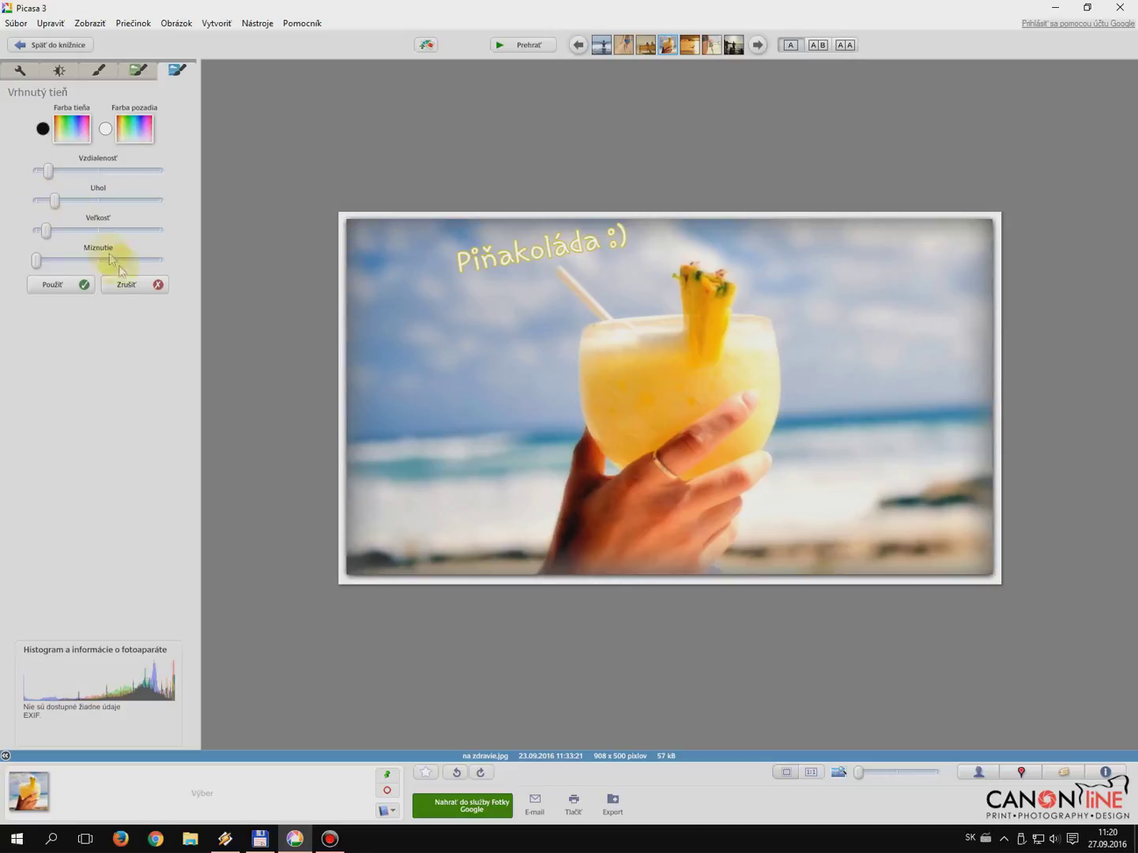
left_click(68, 285)
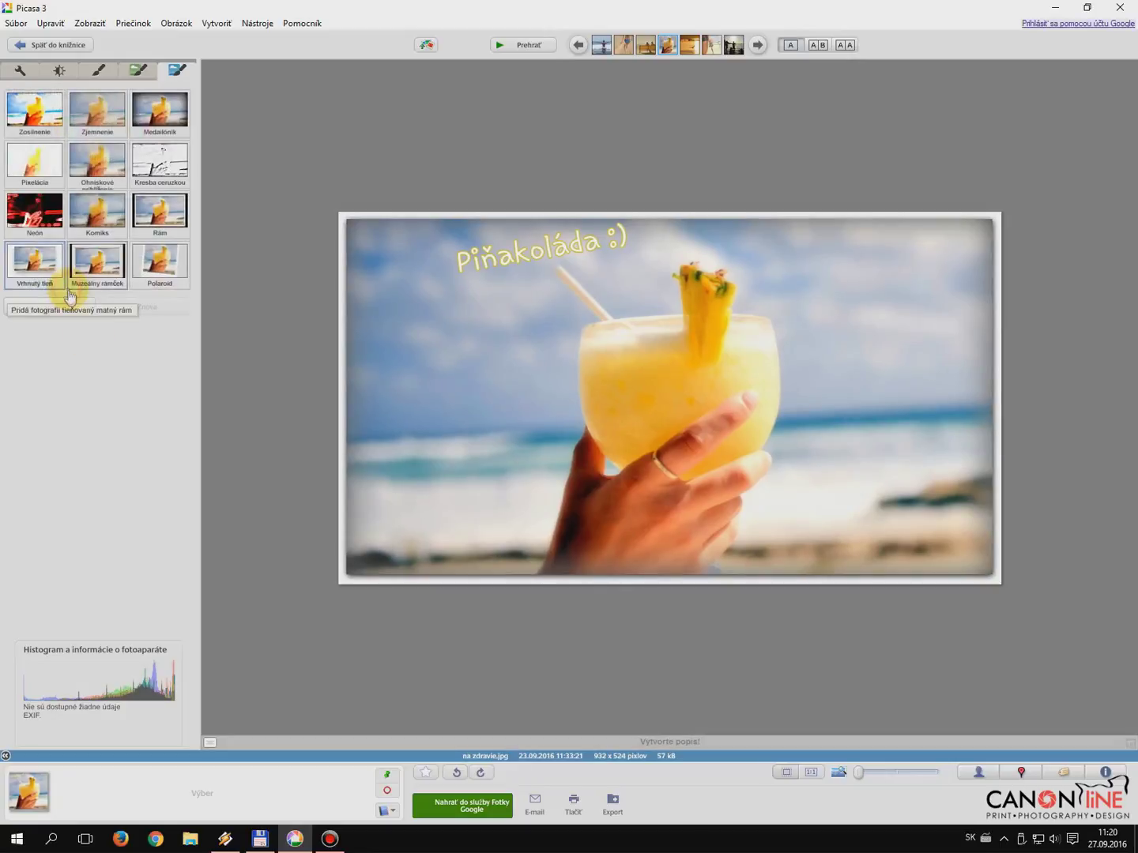
- Preview the 1960-te roky effect on the cocktail photo and cancel it
left_click(139, 69)
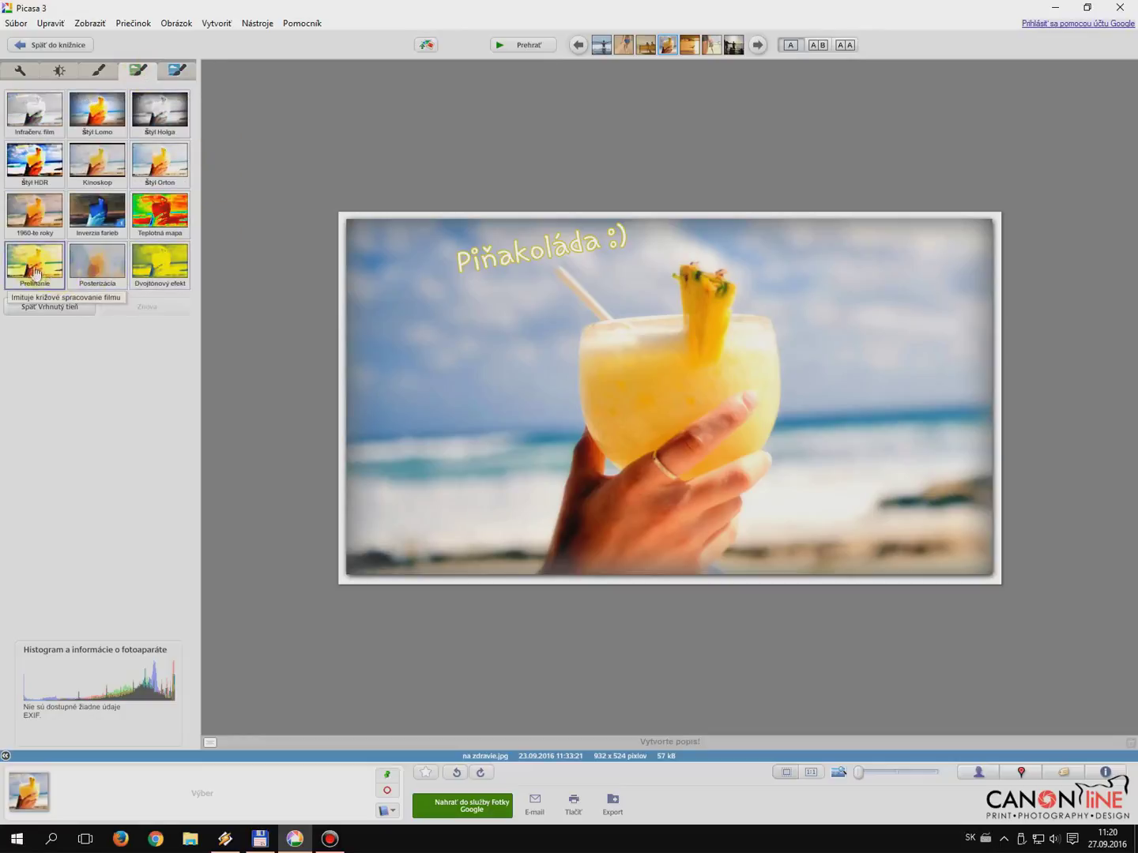
left_click(49, 217)
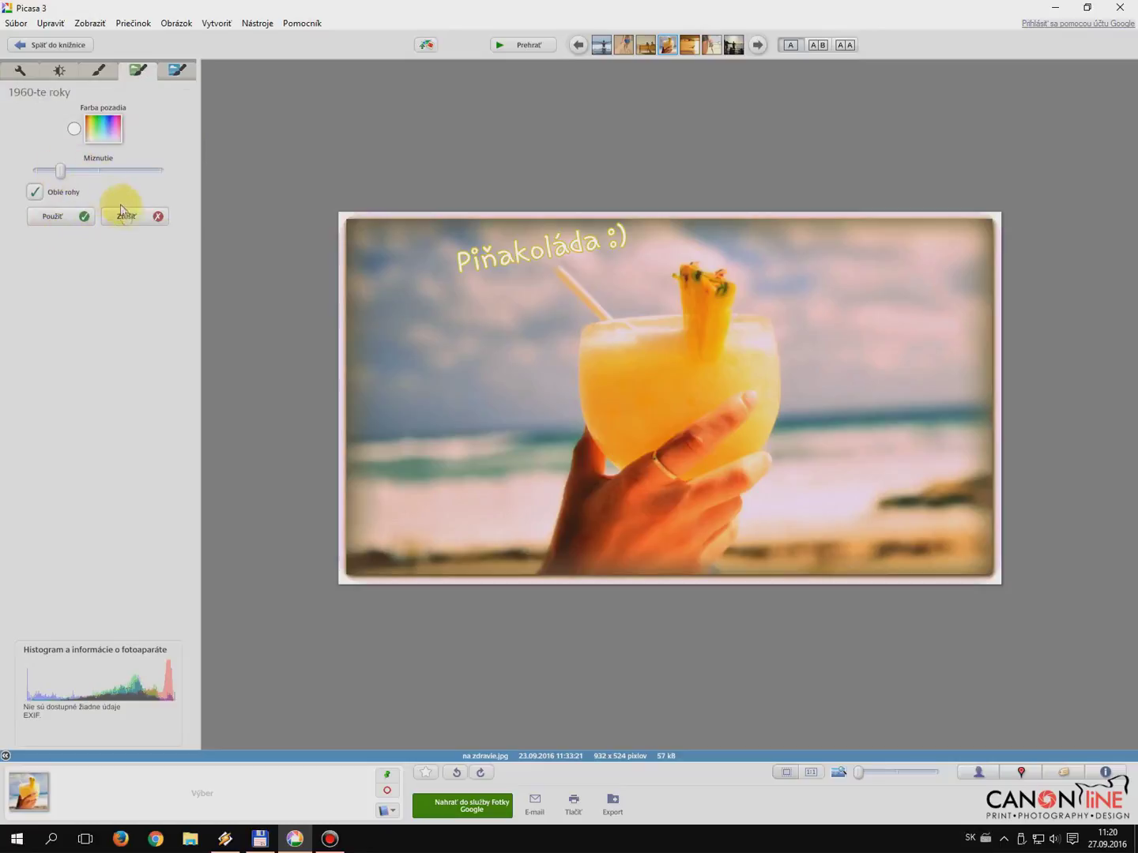
left_click(122, 214)
- Apply the Prelínanie effect to the cocktail photo with Miznutie at about half
left_click(32, 256)
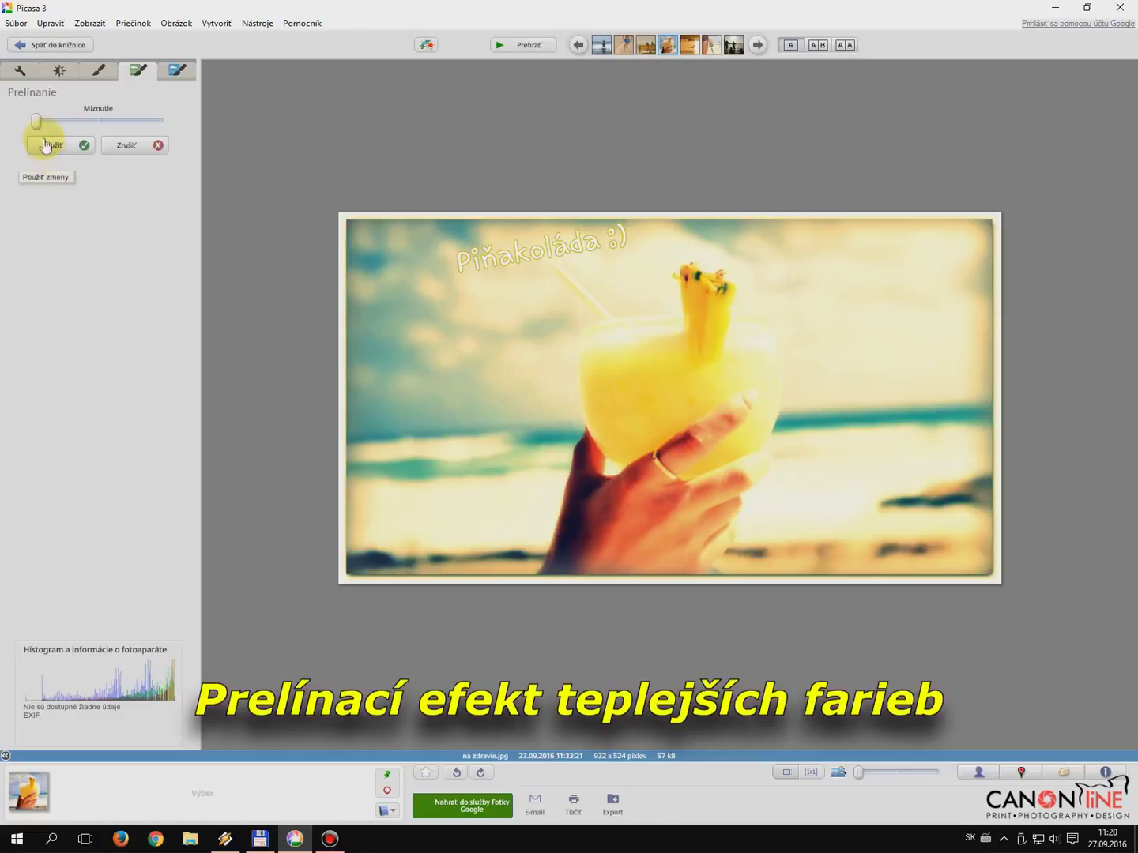
left_click_drag(36, 123, 105, 136)
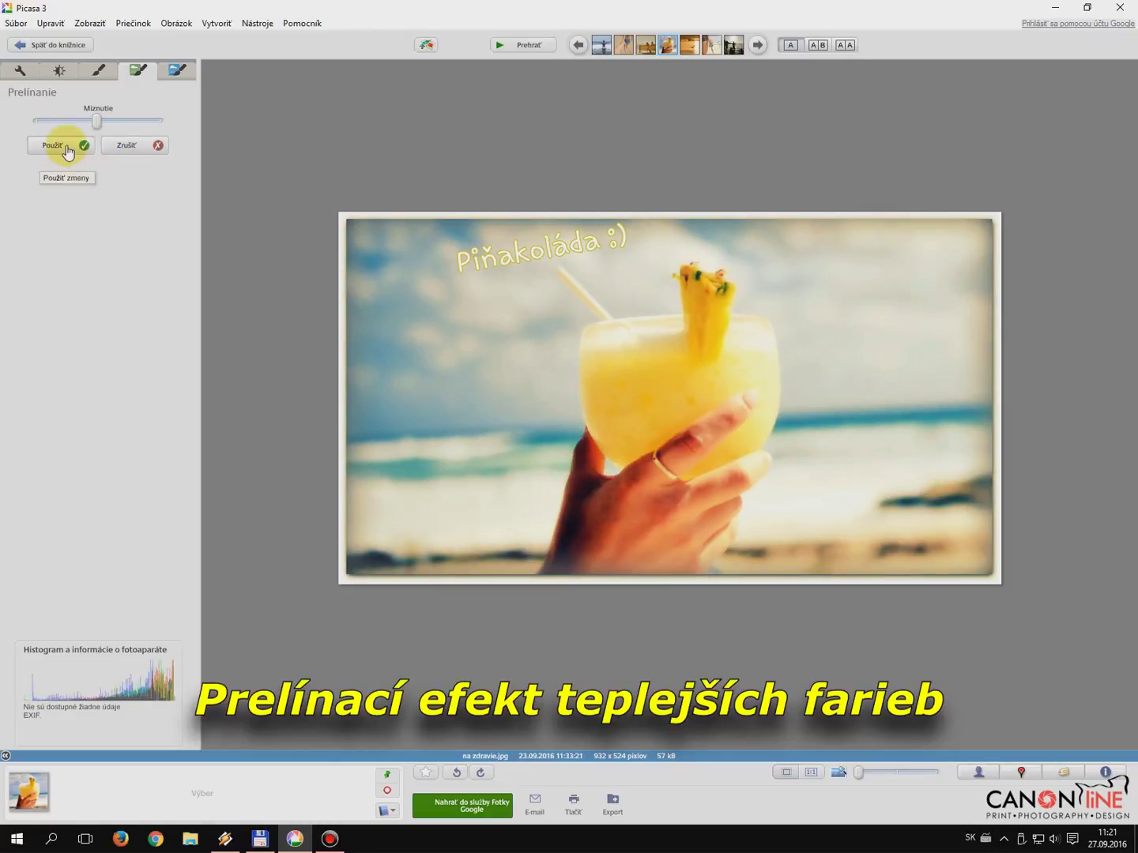
left_click(68, 150)
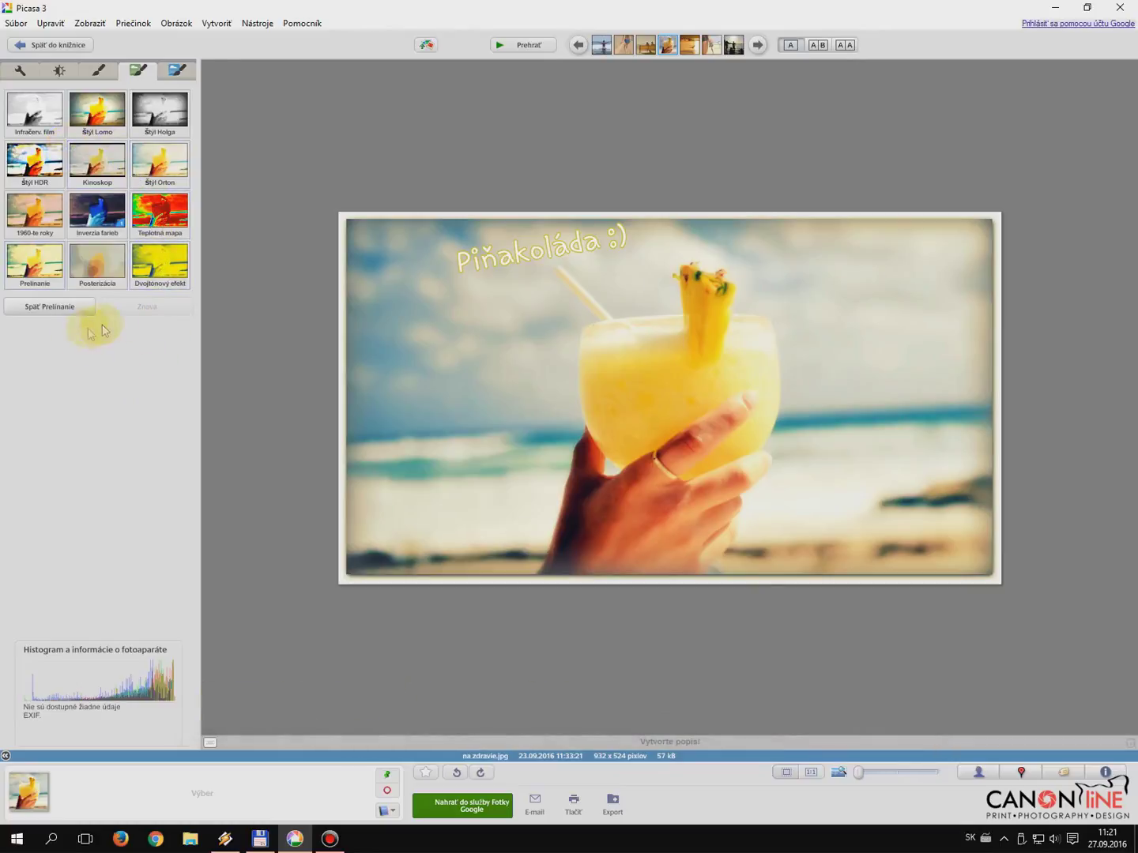
right_click(481, 331)
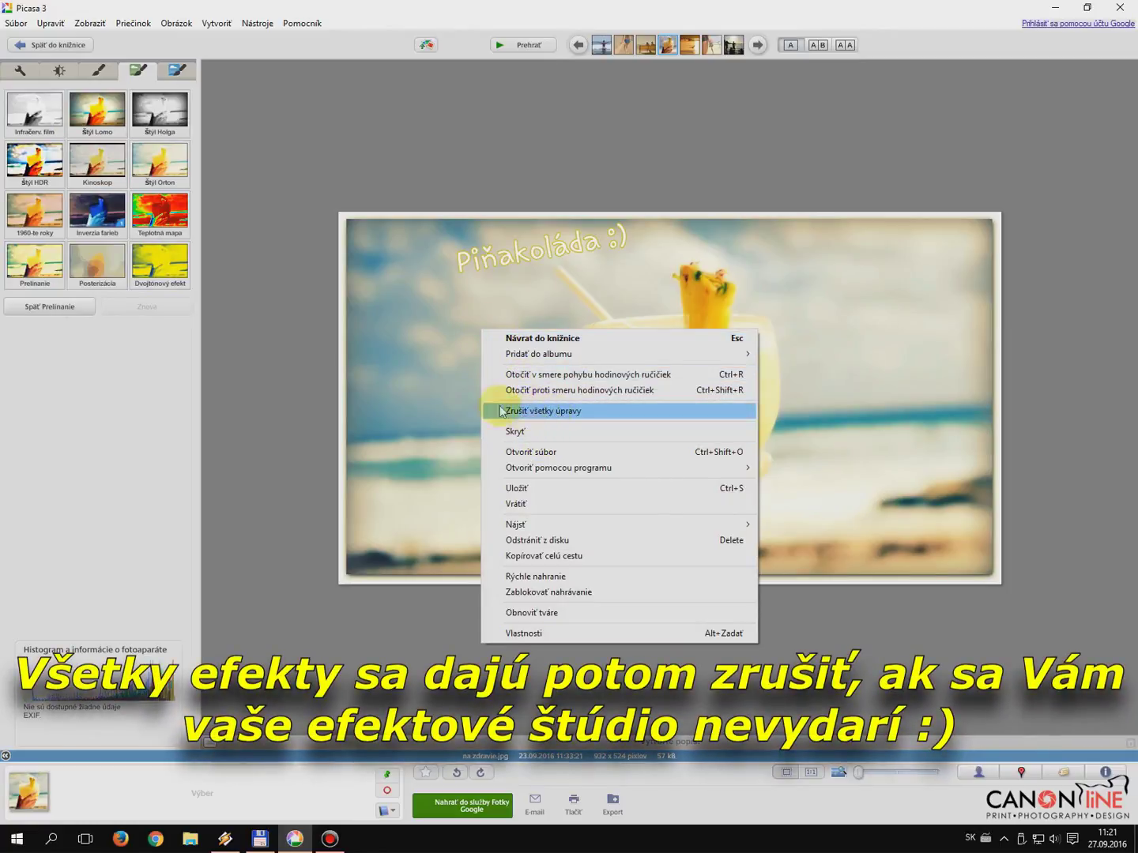
left_click(403, 186)
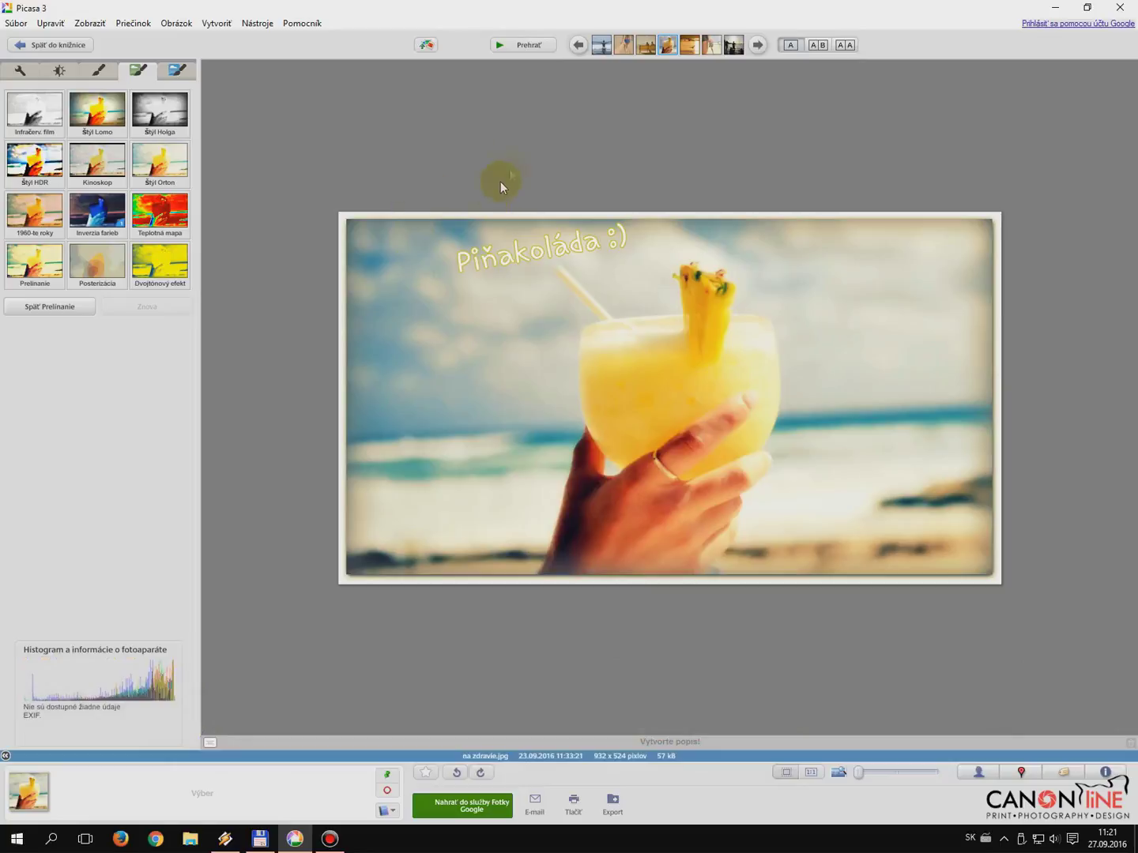
- Return to the library and start a photo collage from the folder "foto z dovolenky - neupravené"
left_click(62, 45)
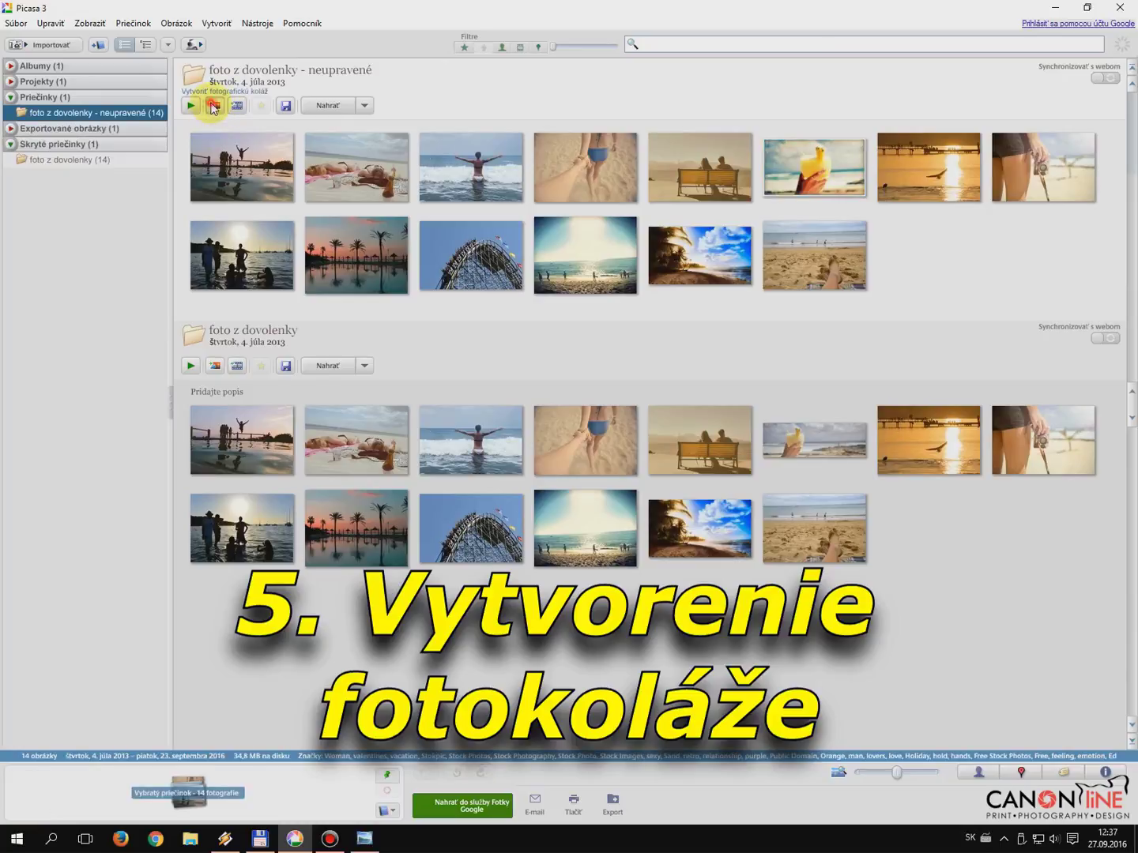
left_click(211, 103)
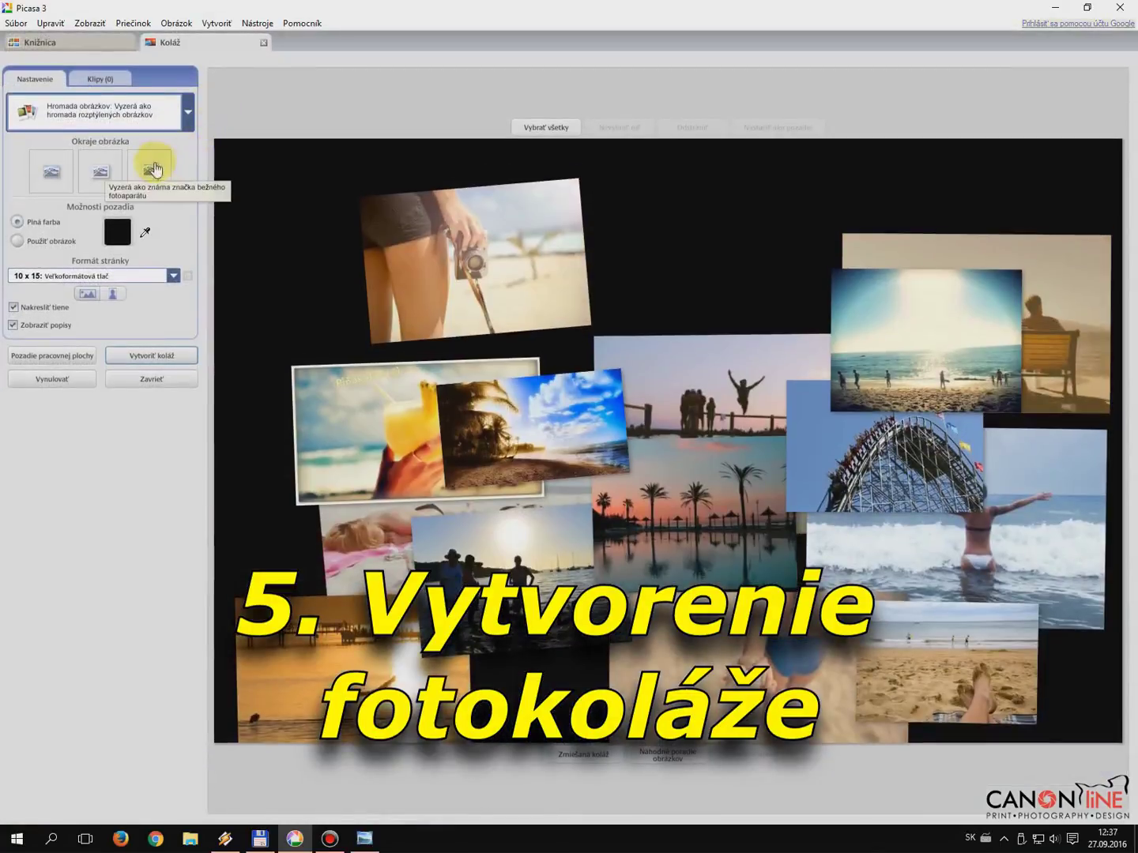
- Try the Mozaika, Rámová mozaika and Mriežka layouts on the collage
left_click(188, 111)
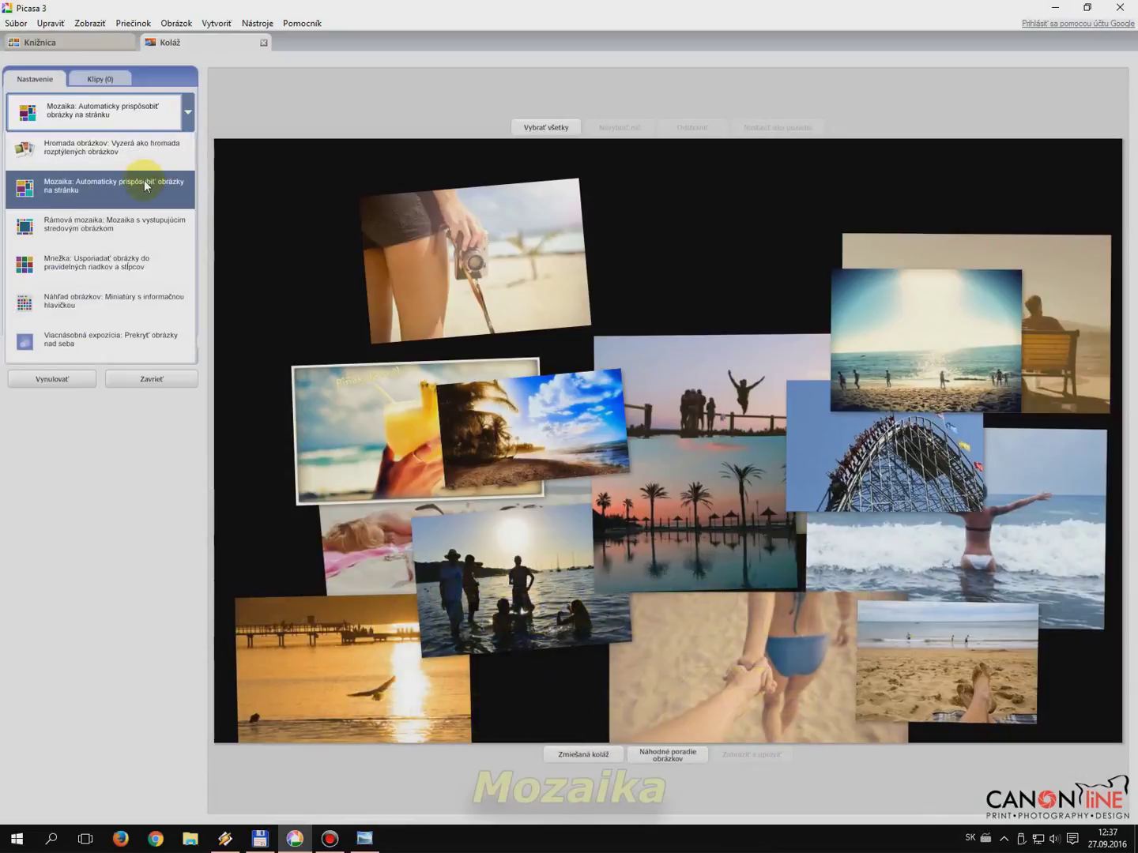
left_click(145, 182)
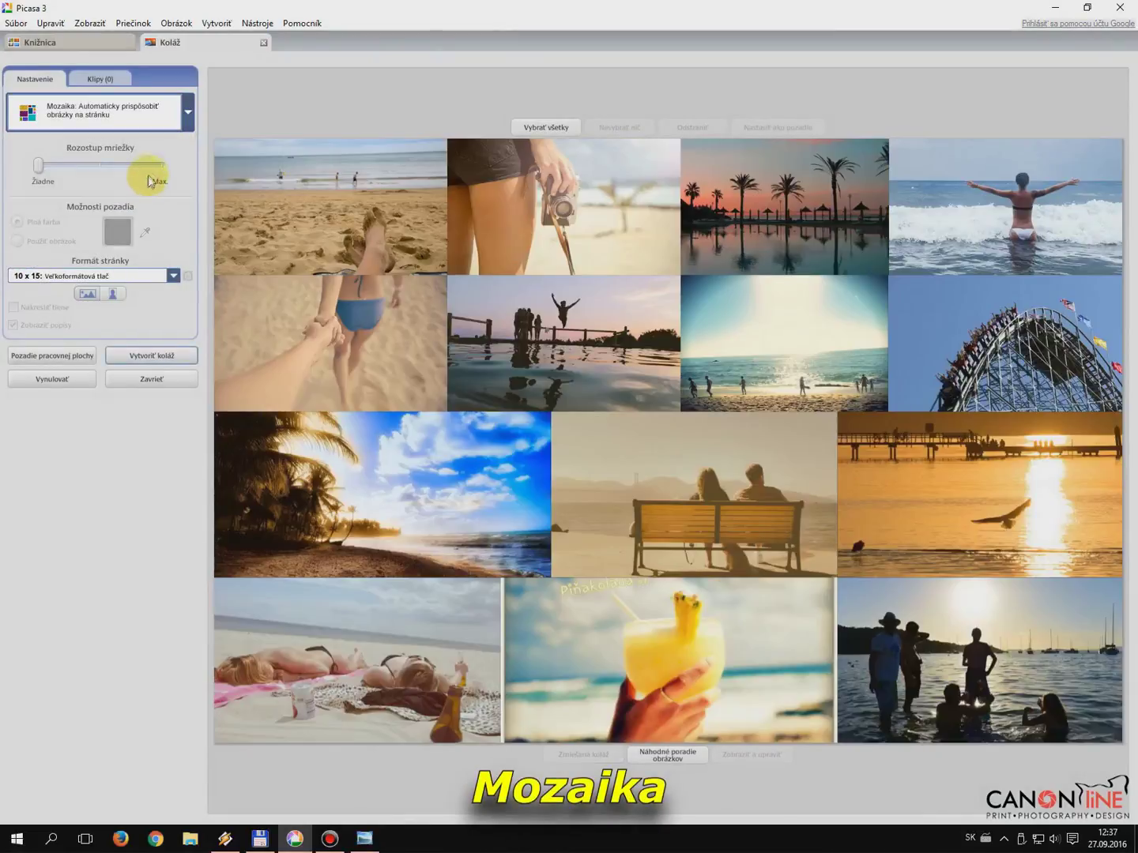
left_click(181, 120)
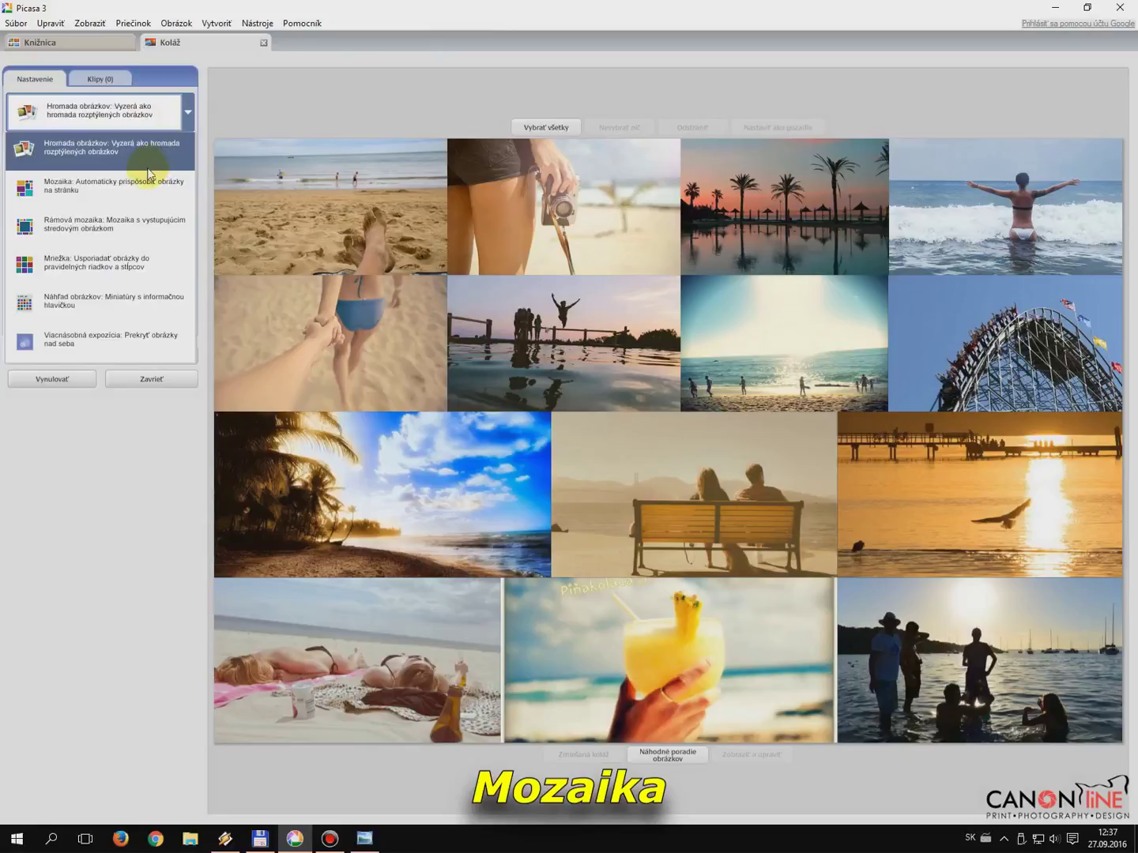
left_click(125, 228)
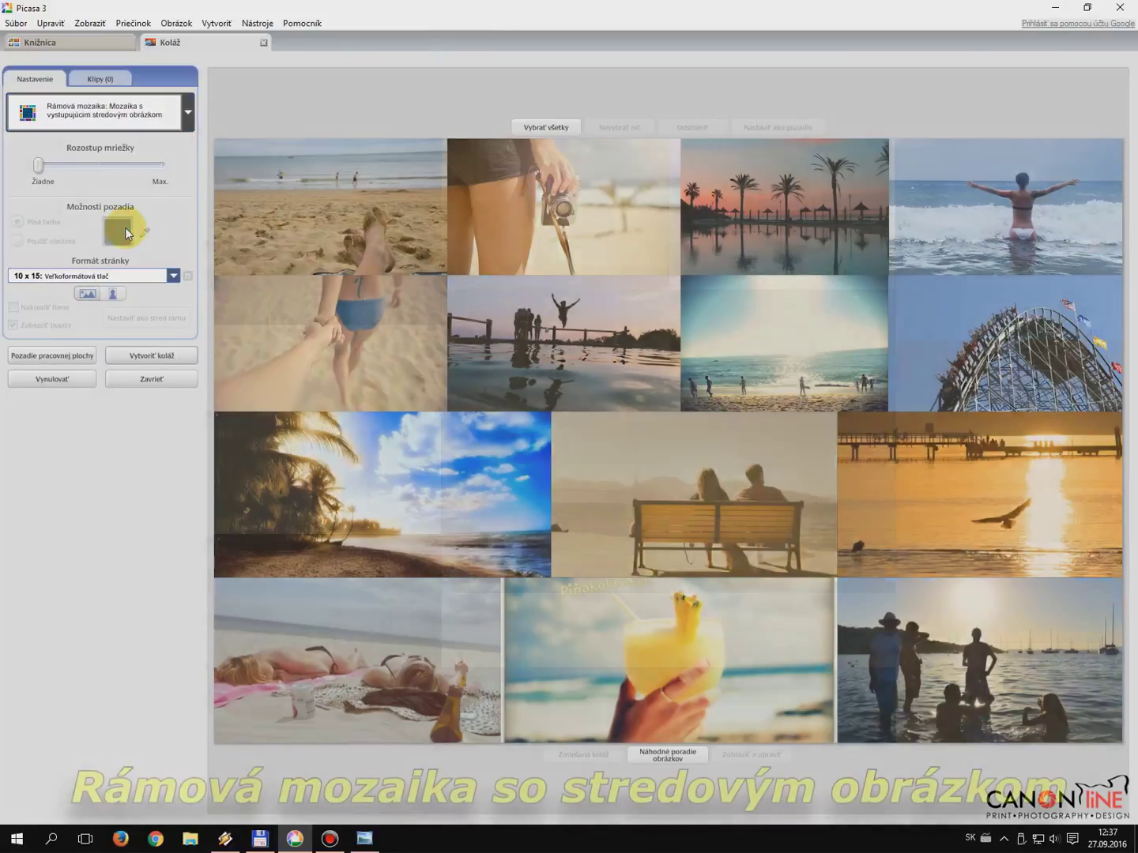
left_click(184, 112)
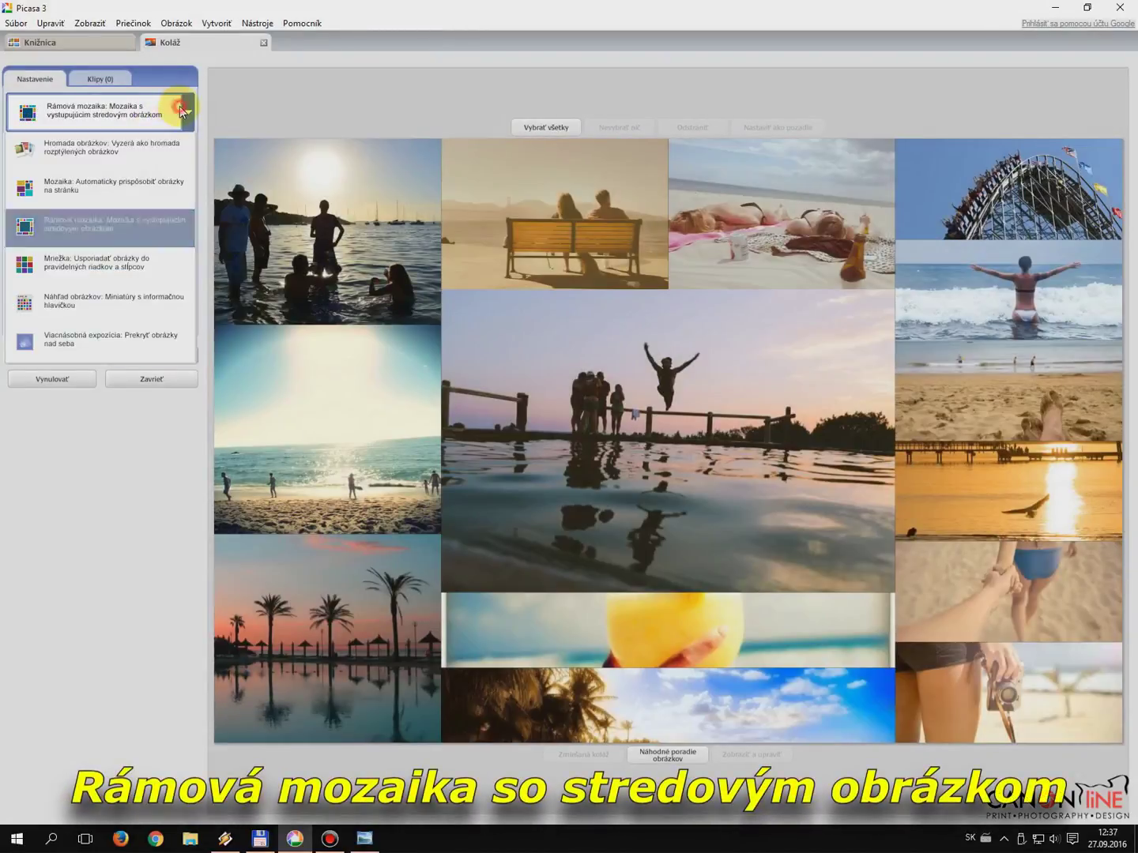
left_click(122, 258)
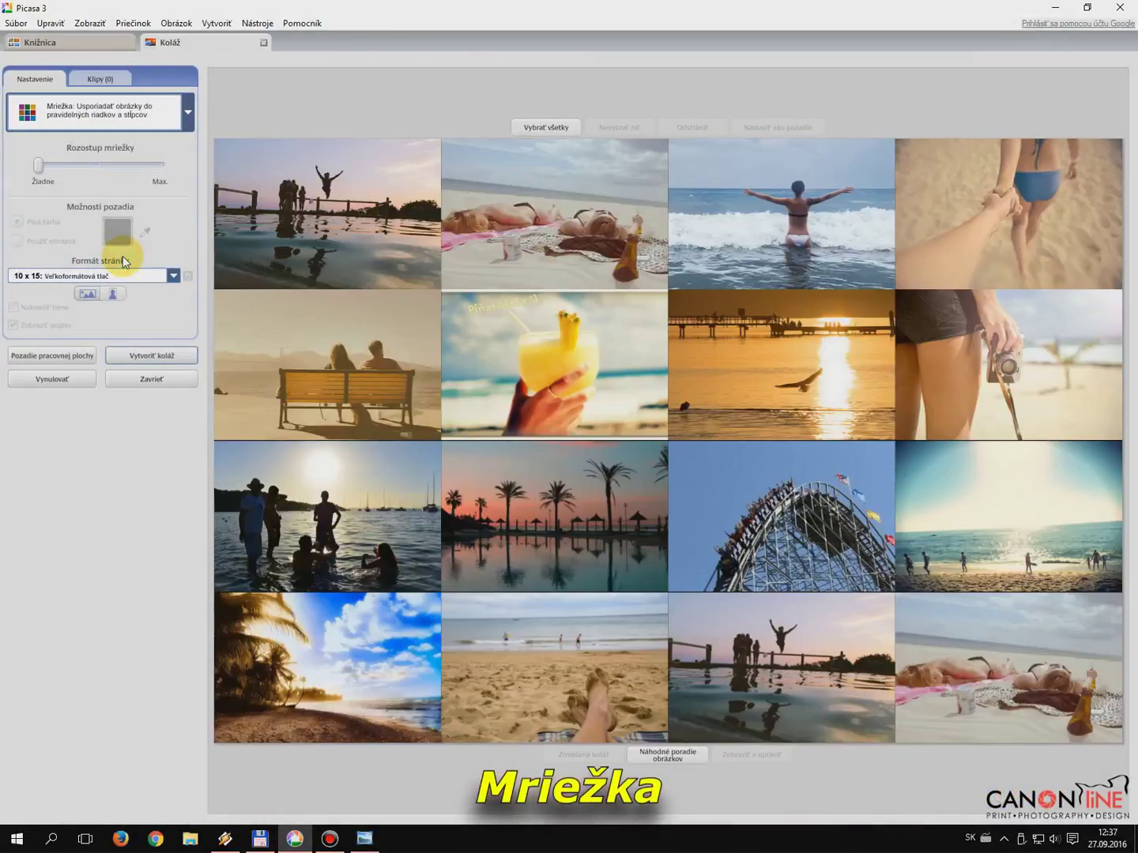
- Try the Náhľad obrázkov thumbnail layout and the Viacnásobná expozícia overlay layout on the collage
left_click(187, 118)
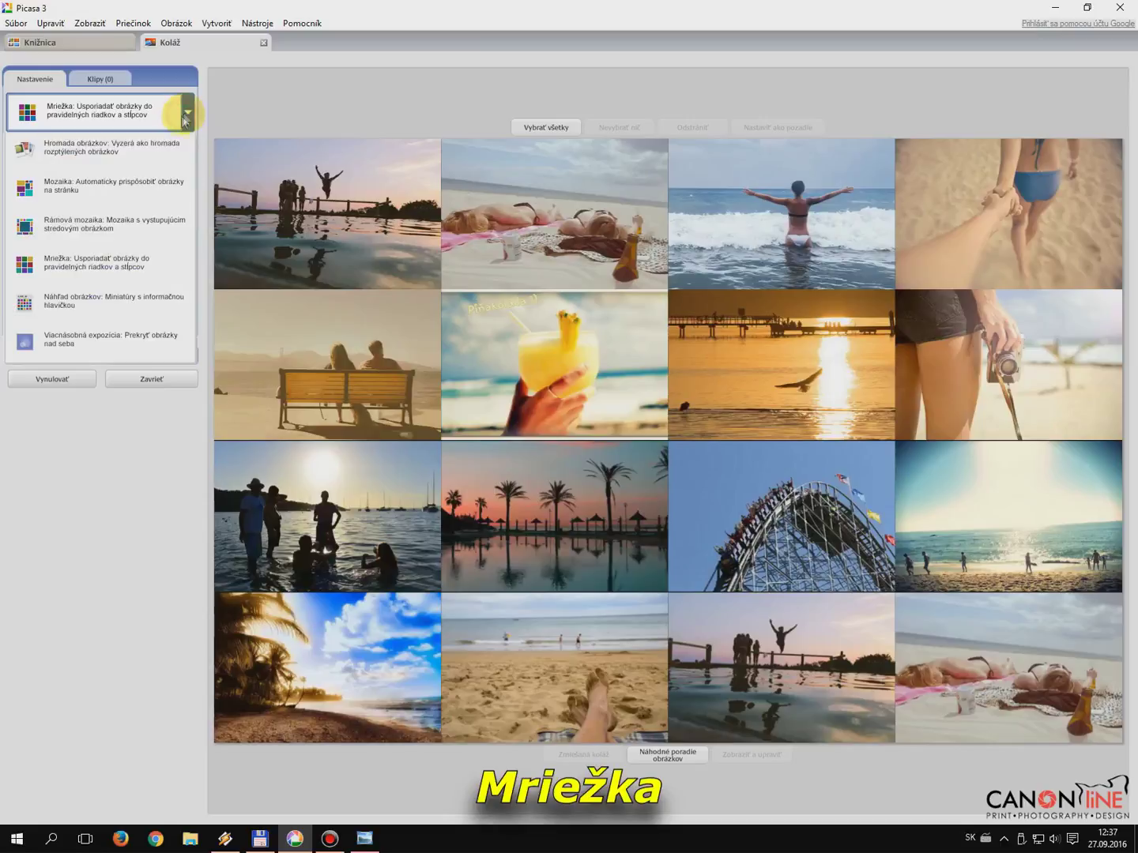
left_click(127, 298)
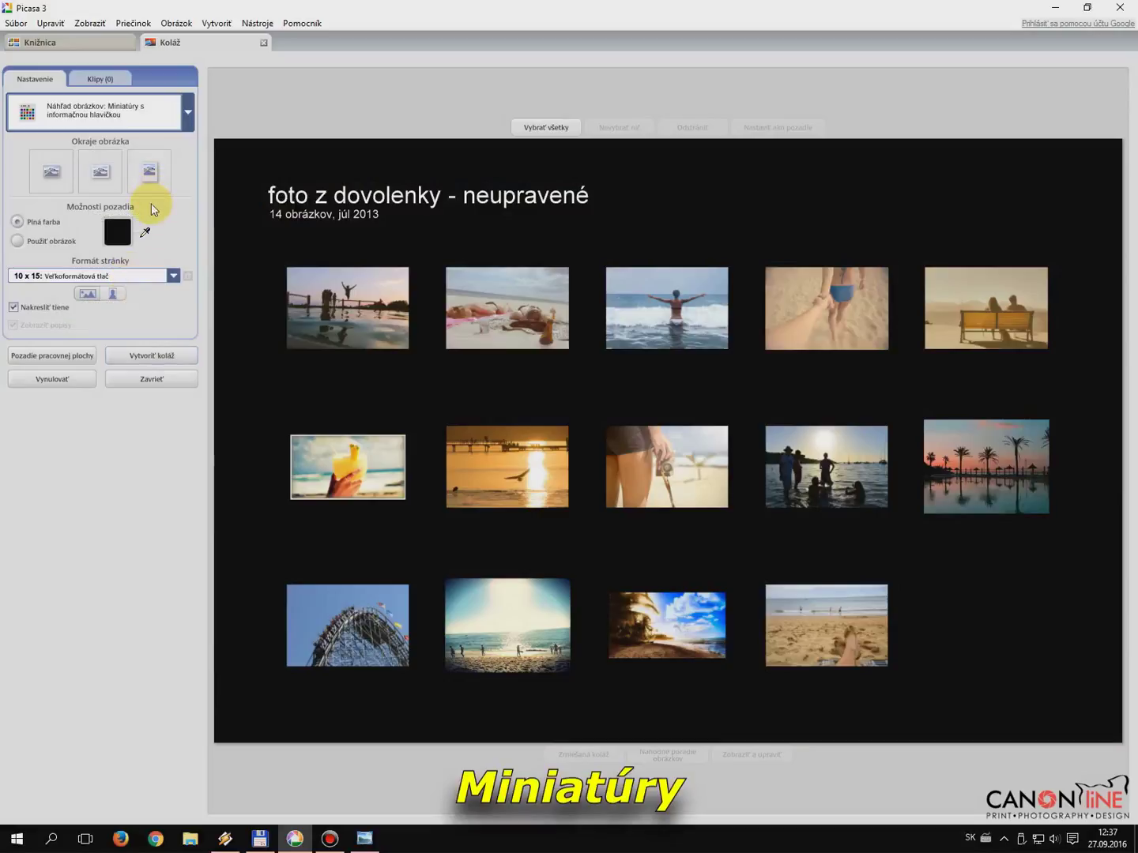
left_click(185, 111)
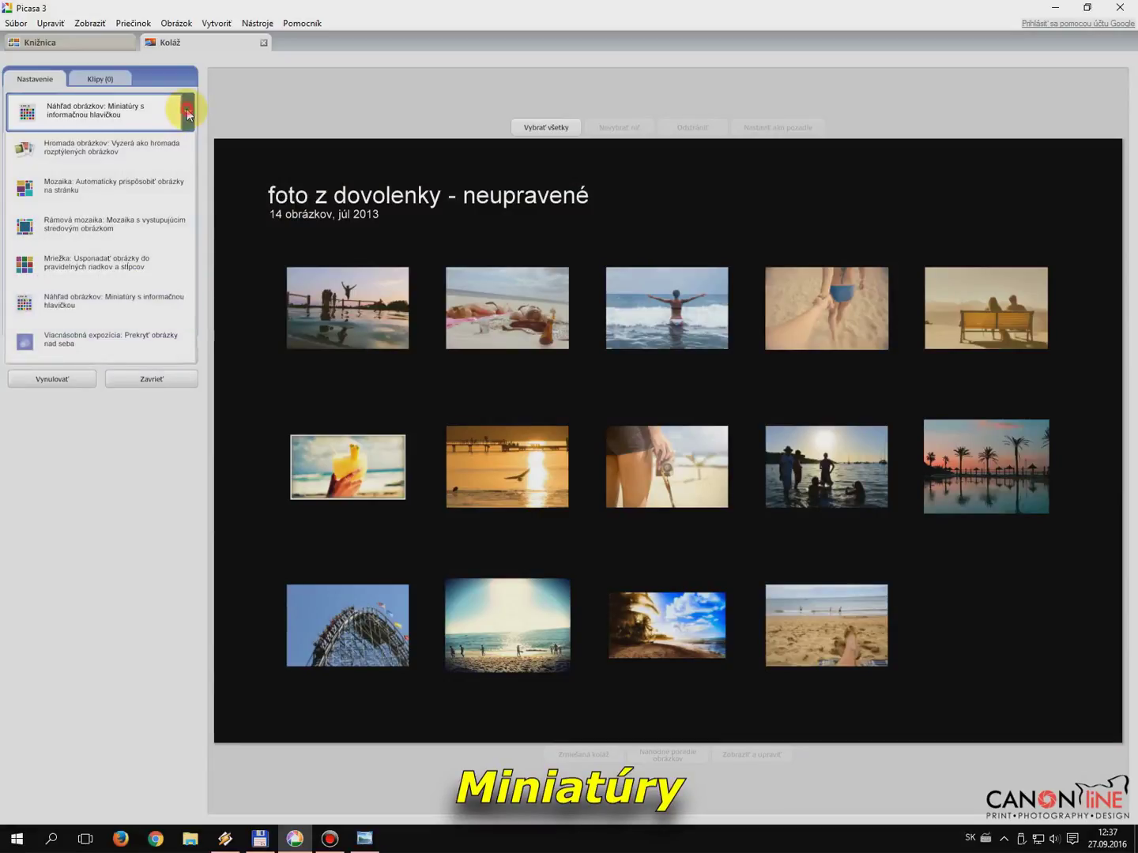
left_click(136, 308)
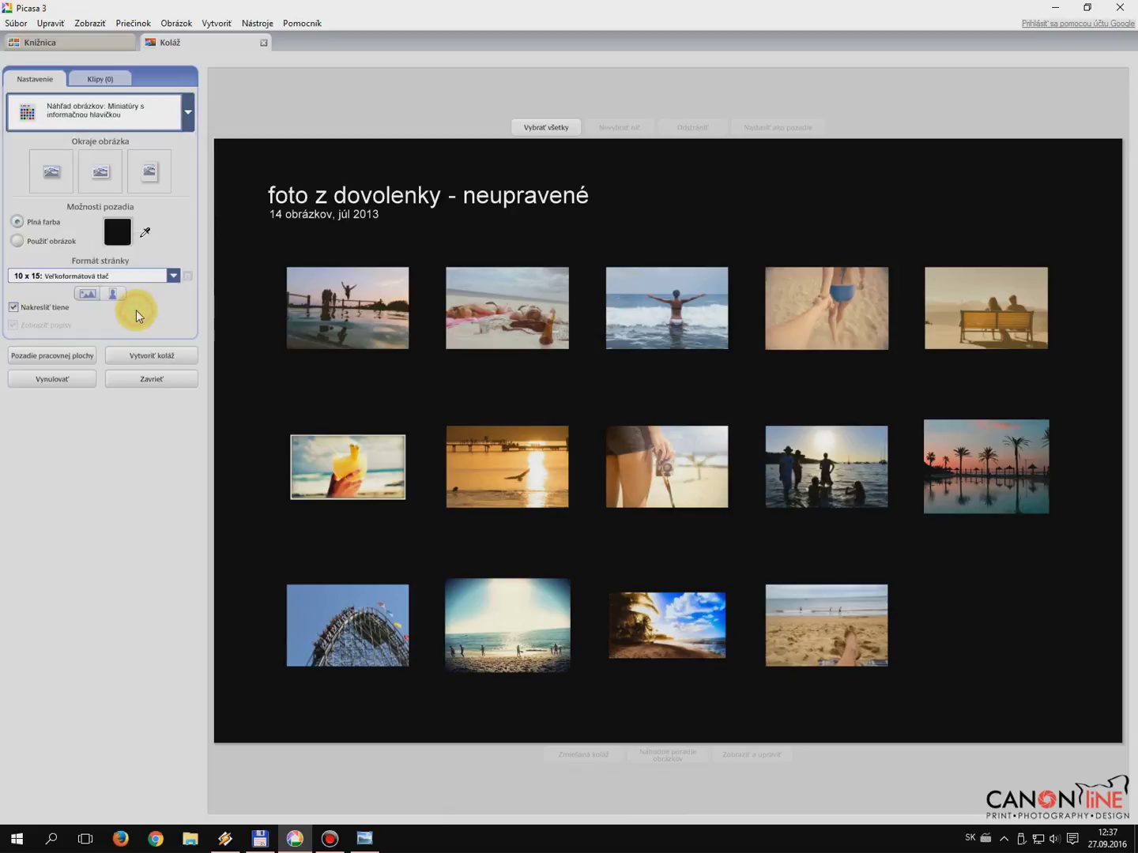
left_click(187, 112)
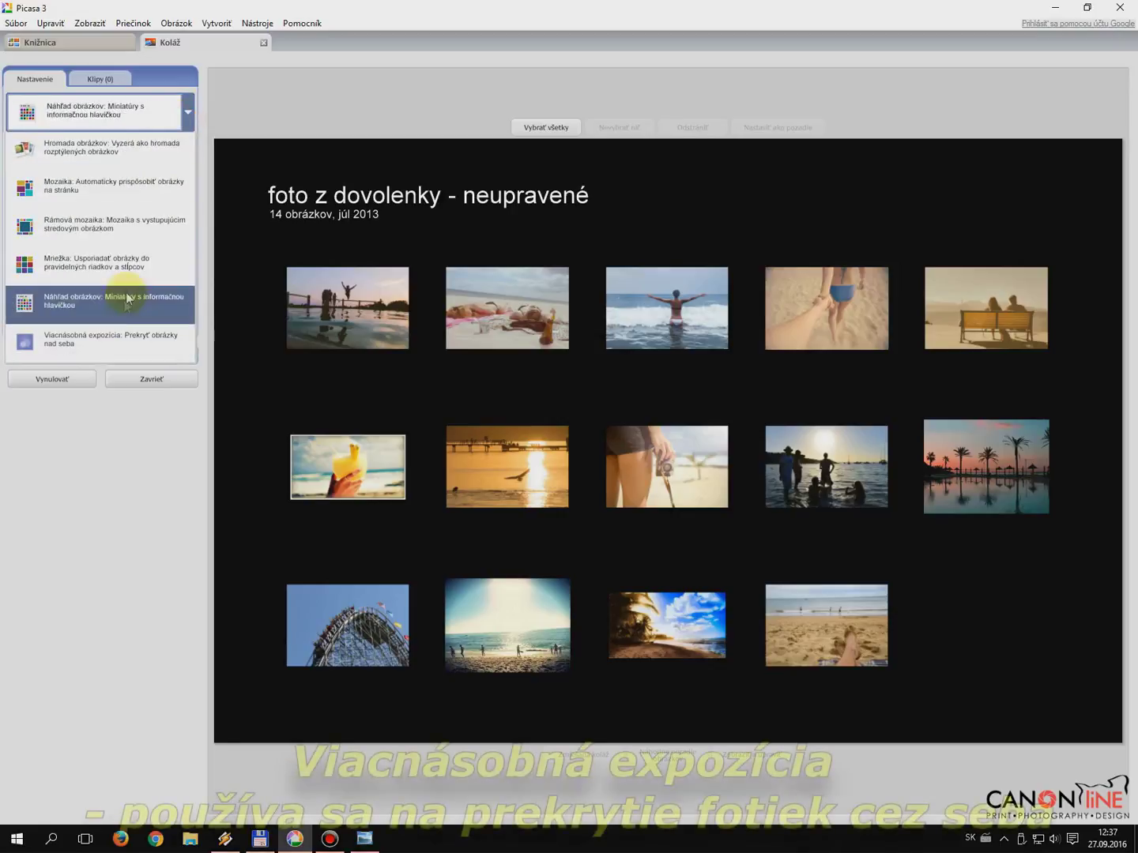
left_click(123, 337)
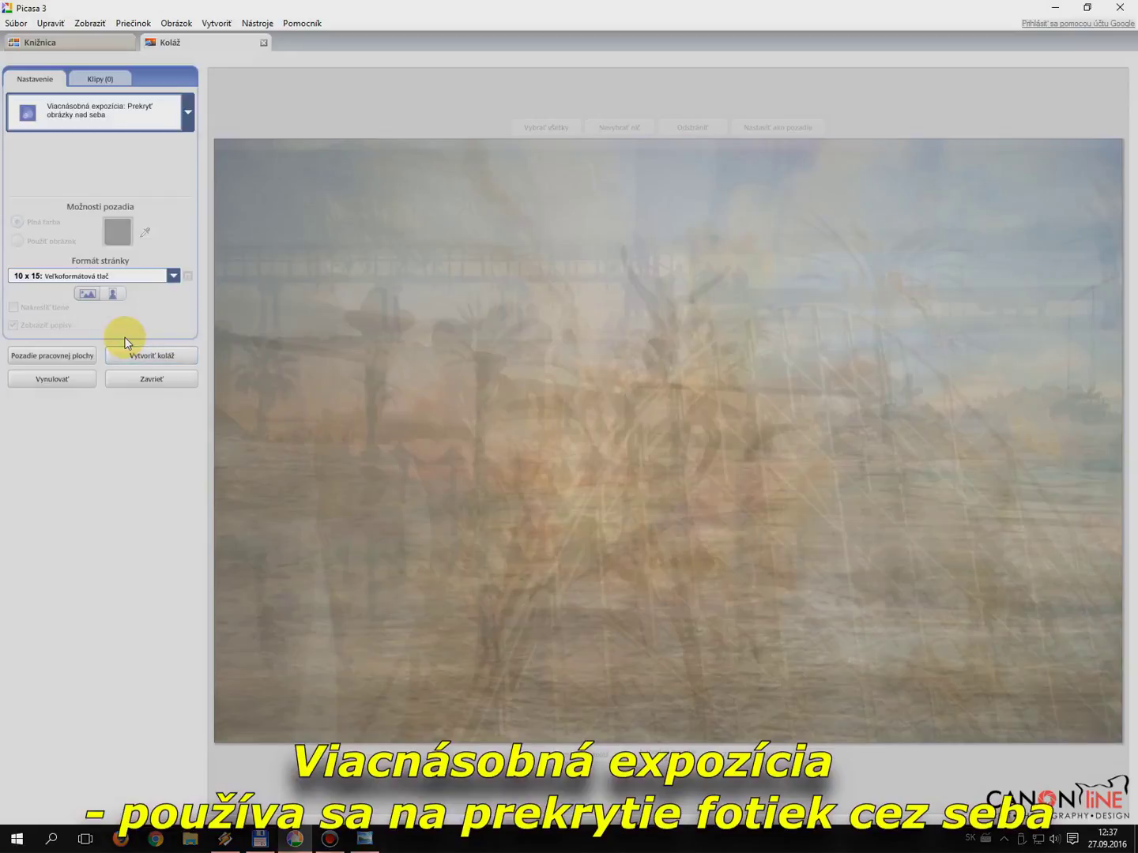
- Switch the collage to the Hromada obrázkov layout and use an image instead of a solid colour as its background
left_click(184, 114)
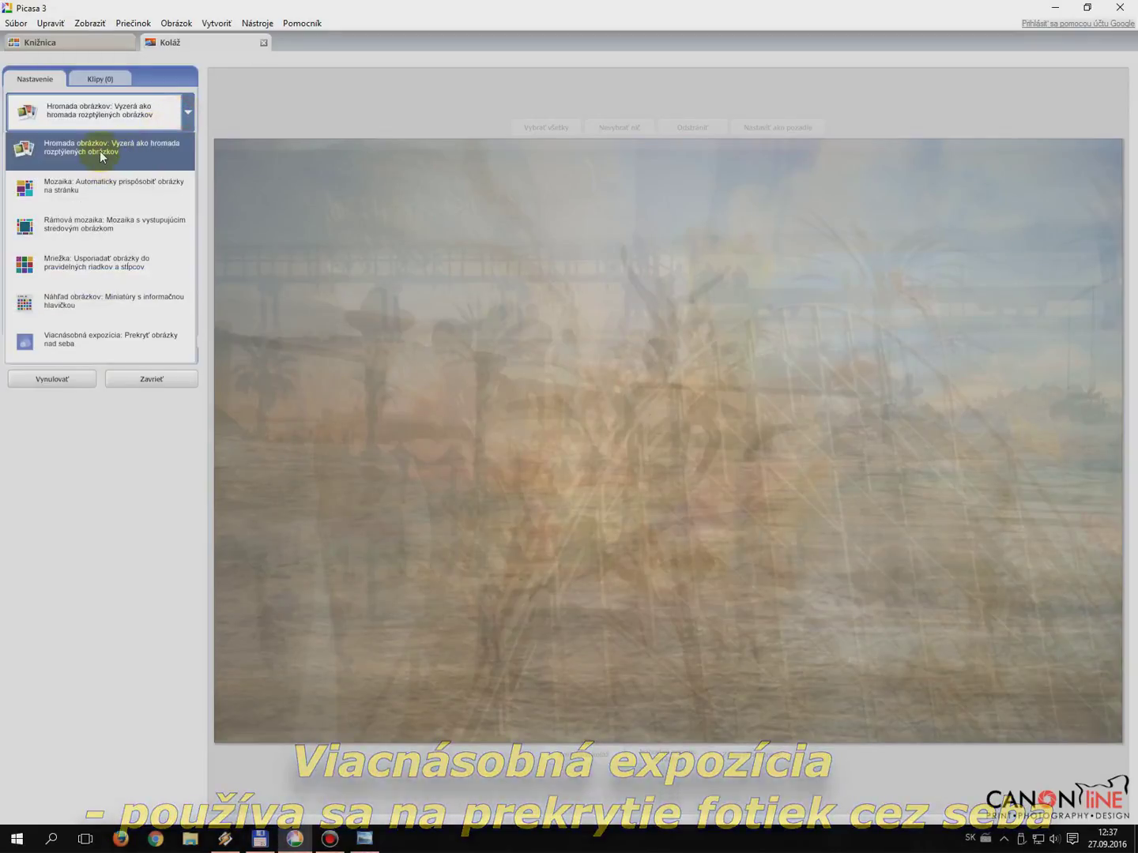
left_click(105, 150)
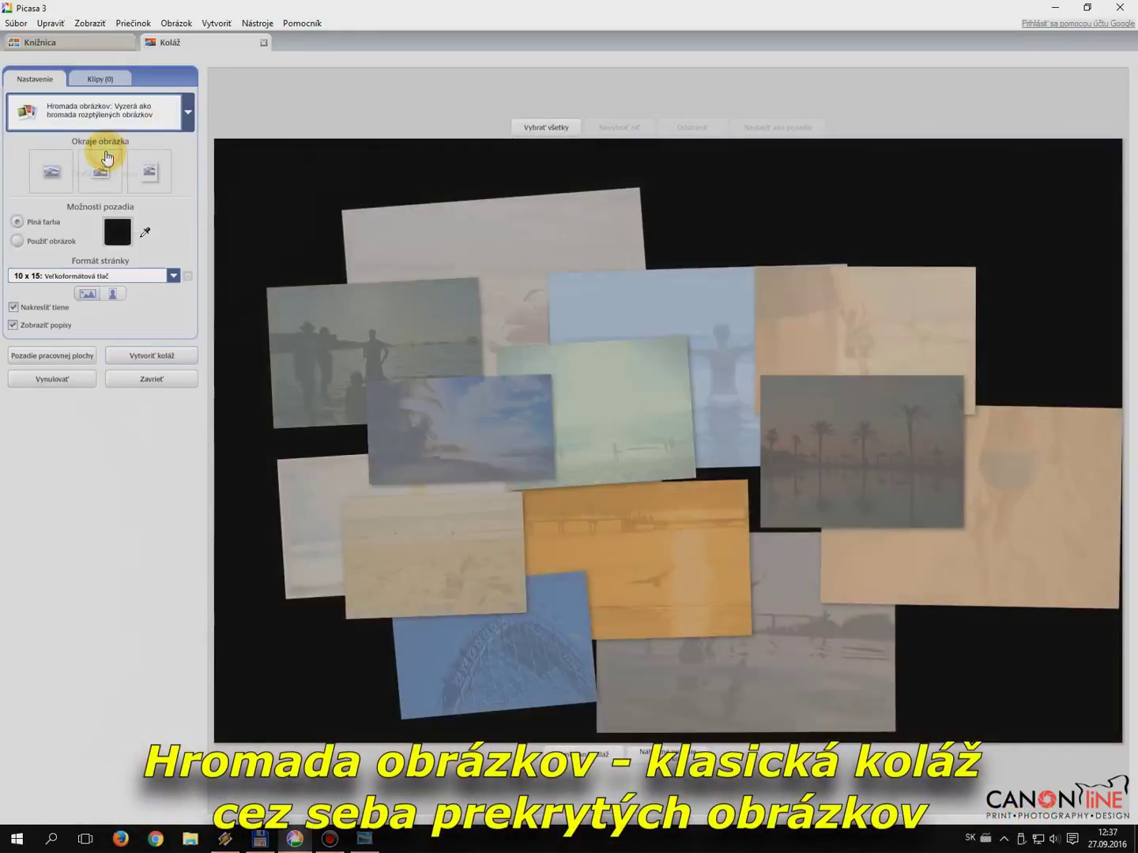
left_click(19, 242)
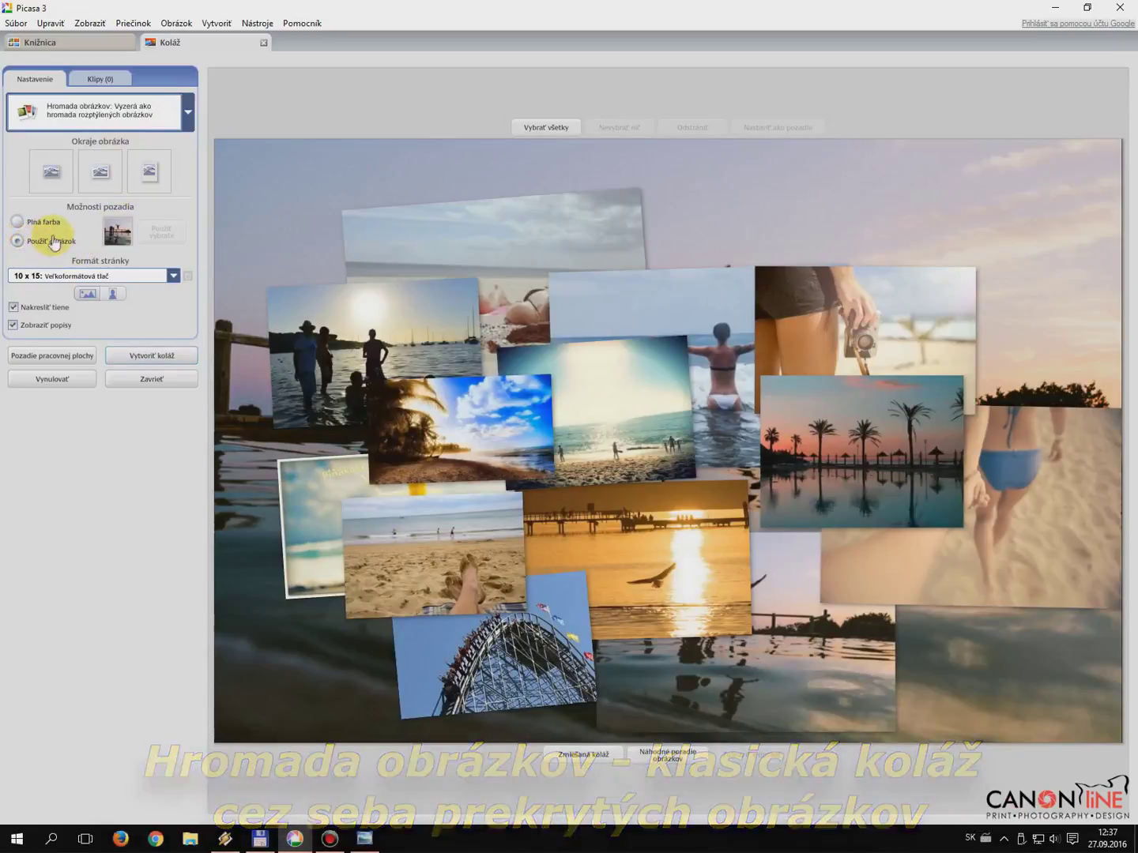
- Keep the 10 x 15 page format and set the palm beach photo as the collage background
left_click(161, 277)
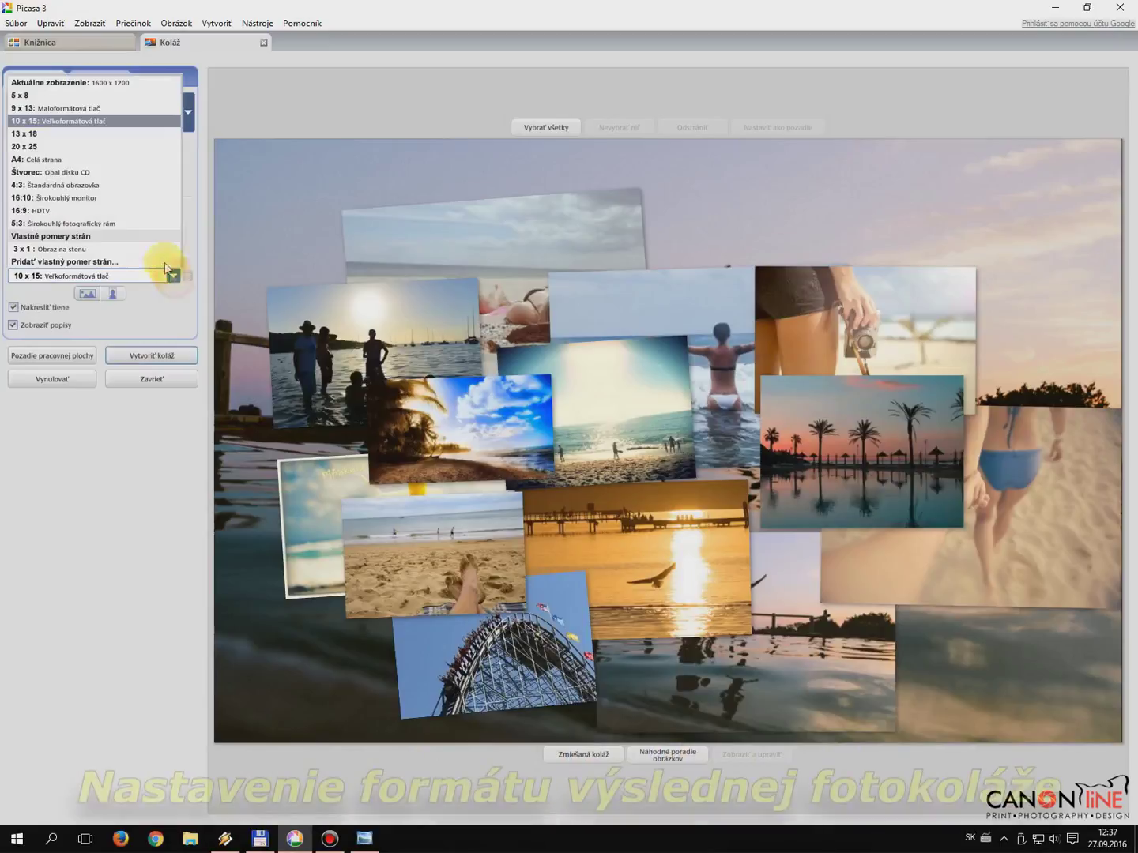
left_click(85, 130)
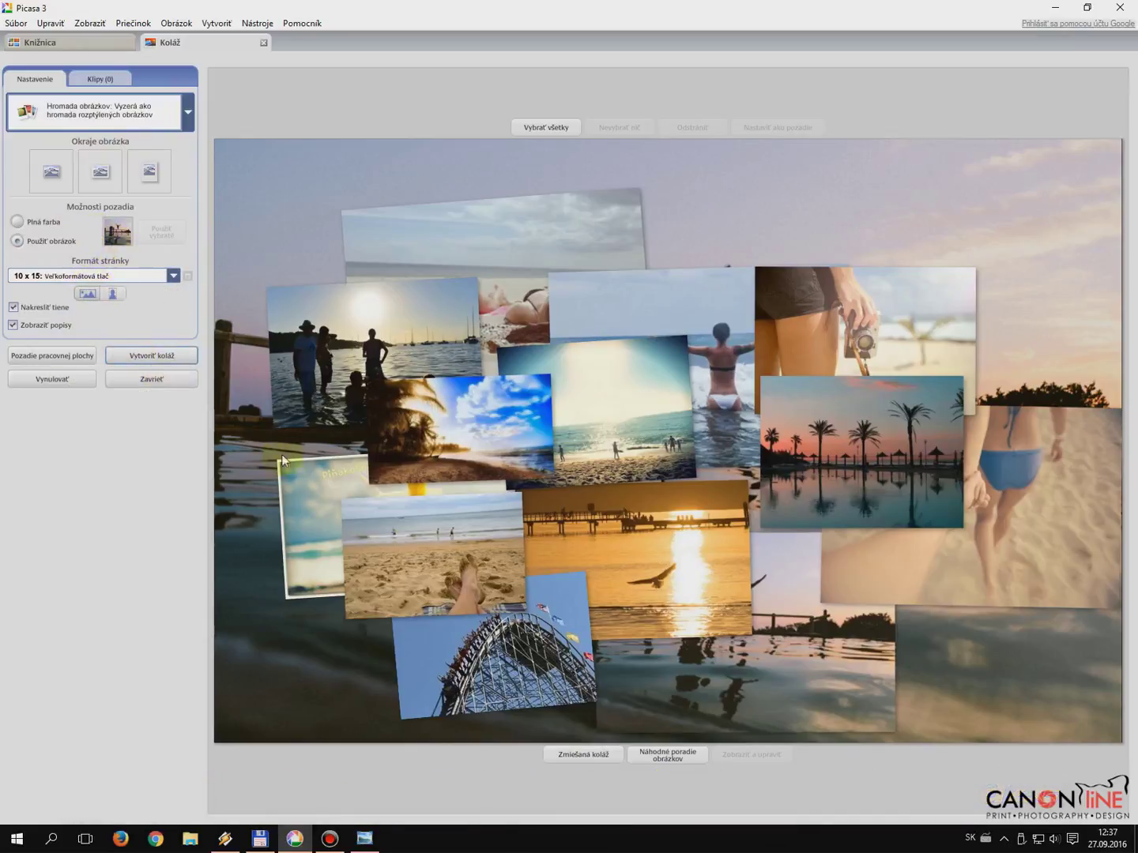
left_click(502, 413)
left_click(159, 231)
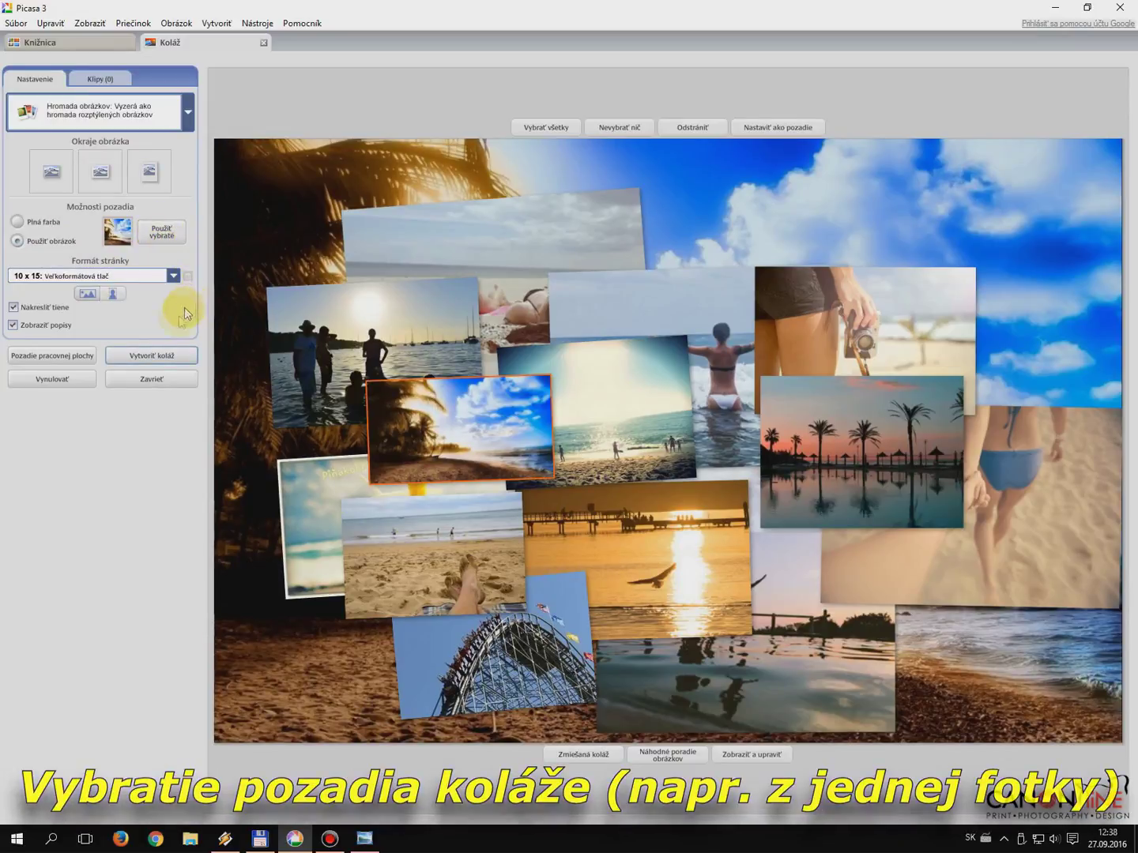
- Keep the shadows drawn and give the selected palm beach photo a plain white border
left_click(14, 308)
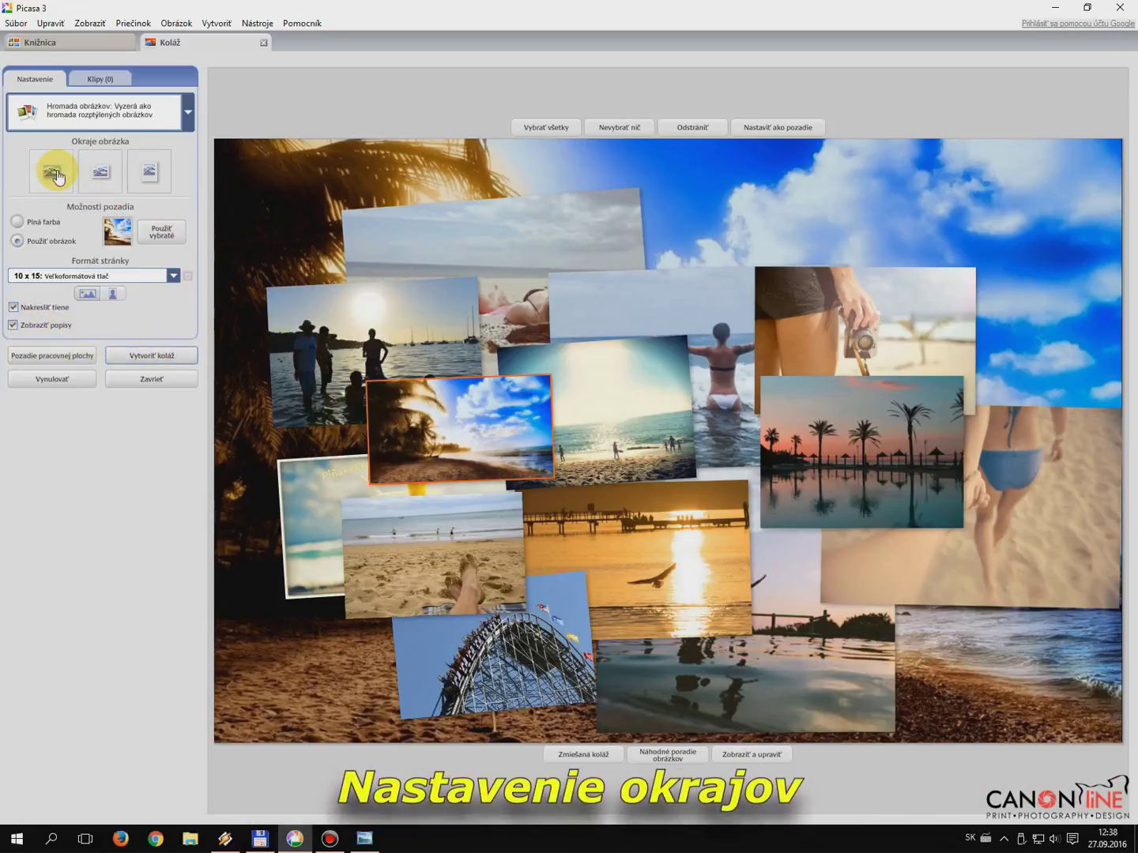
left_click(118, 175)
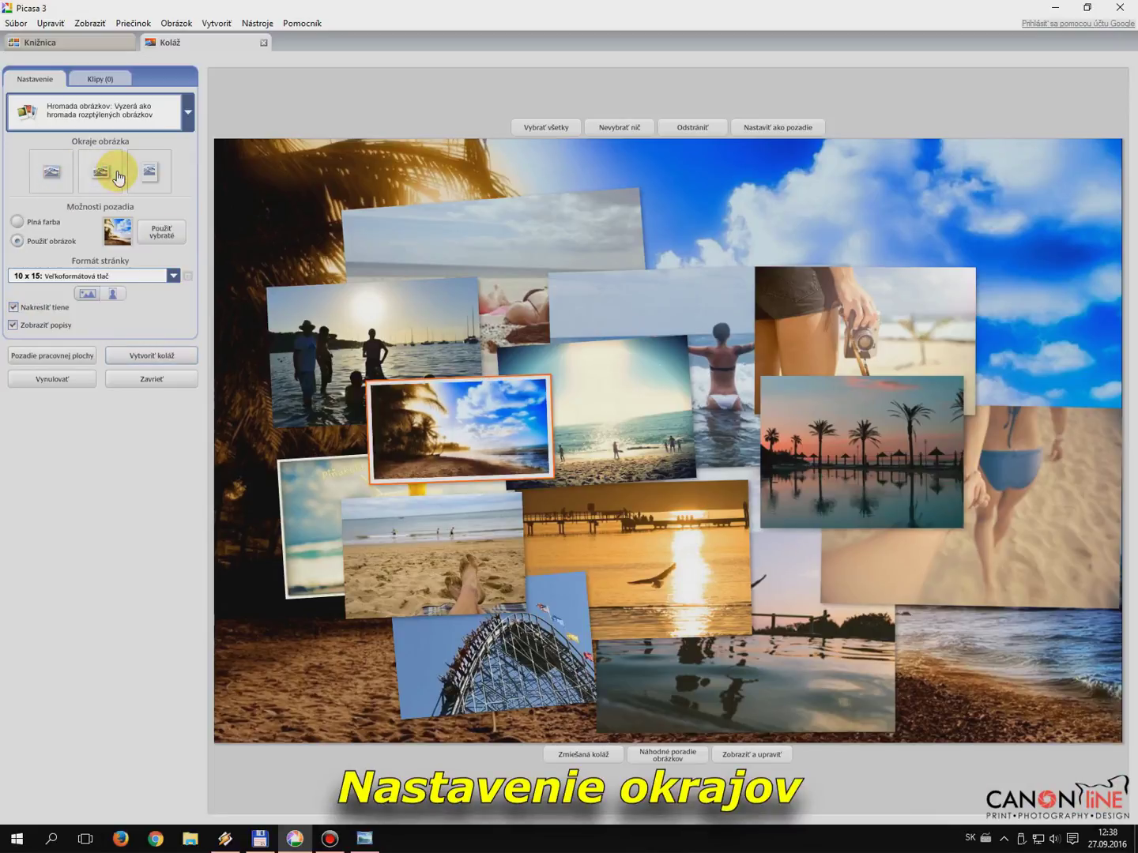
- Apply the plain white border to all collage photos, try the instant-photo border, and return to the plain white one
left_click(270, 198)
left_click(109, 176)
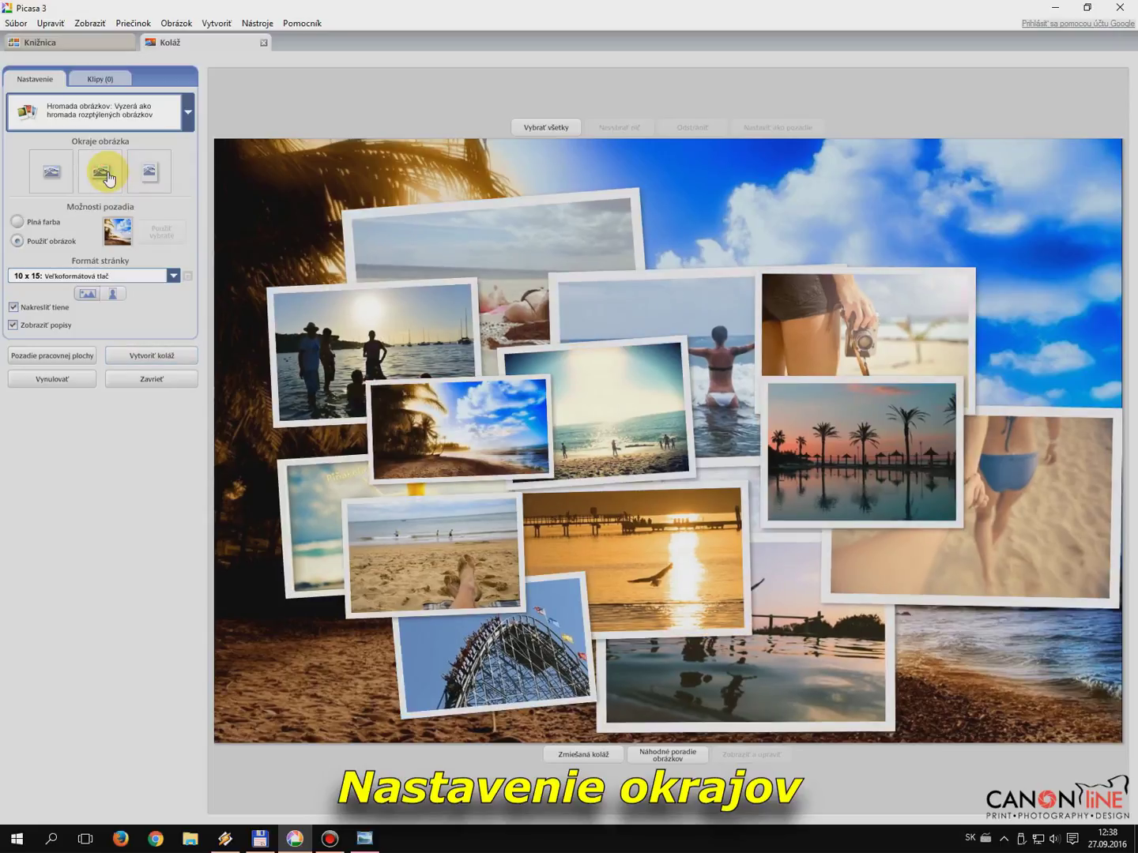
left_click(168, 174)
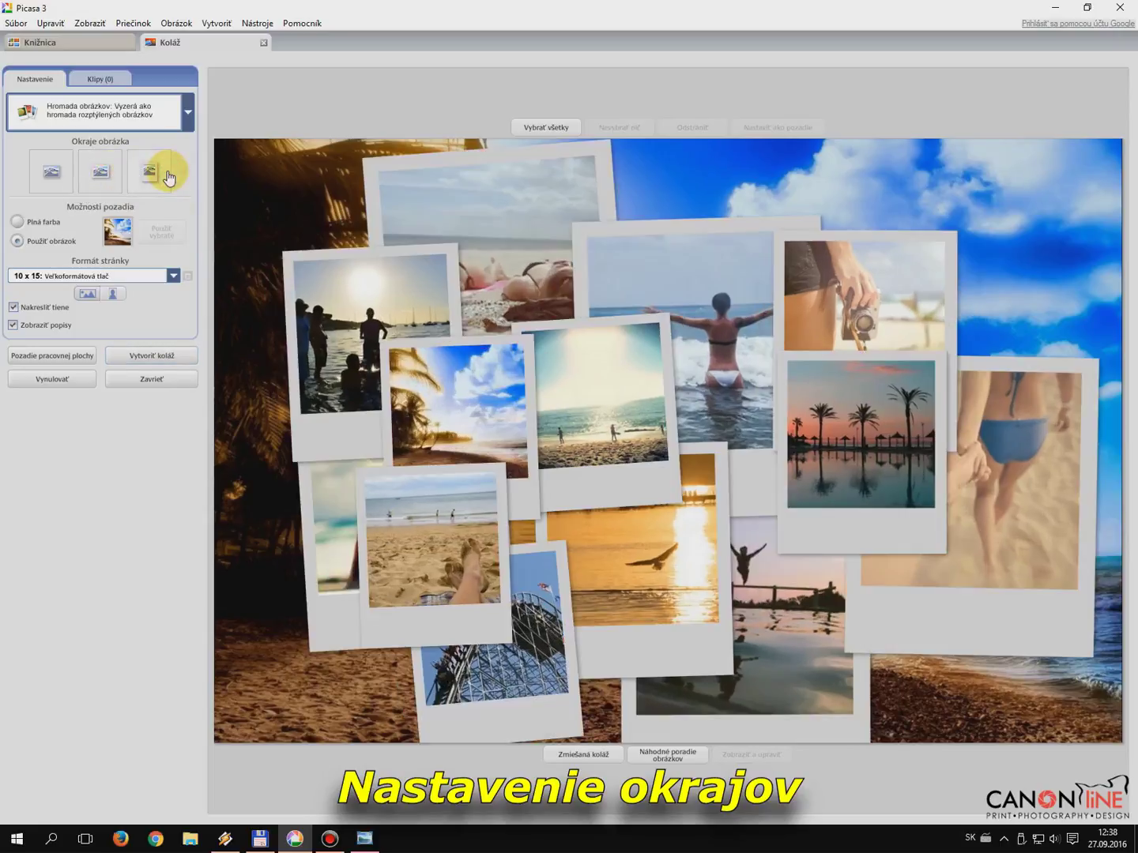
left_click(108, 175)
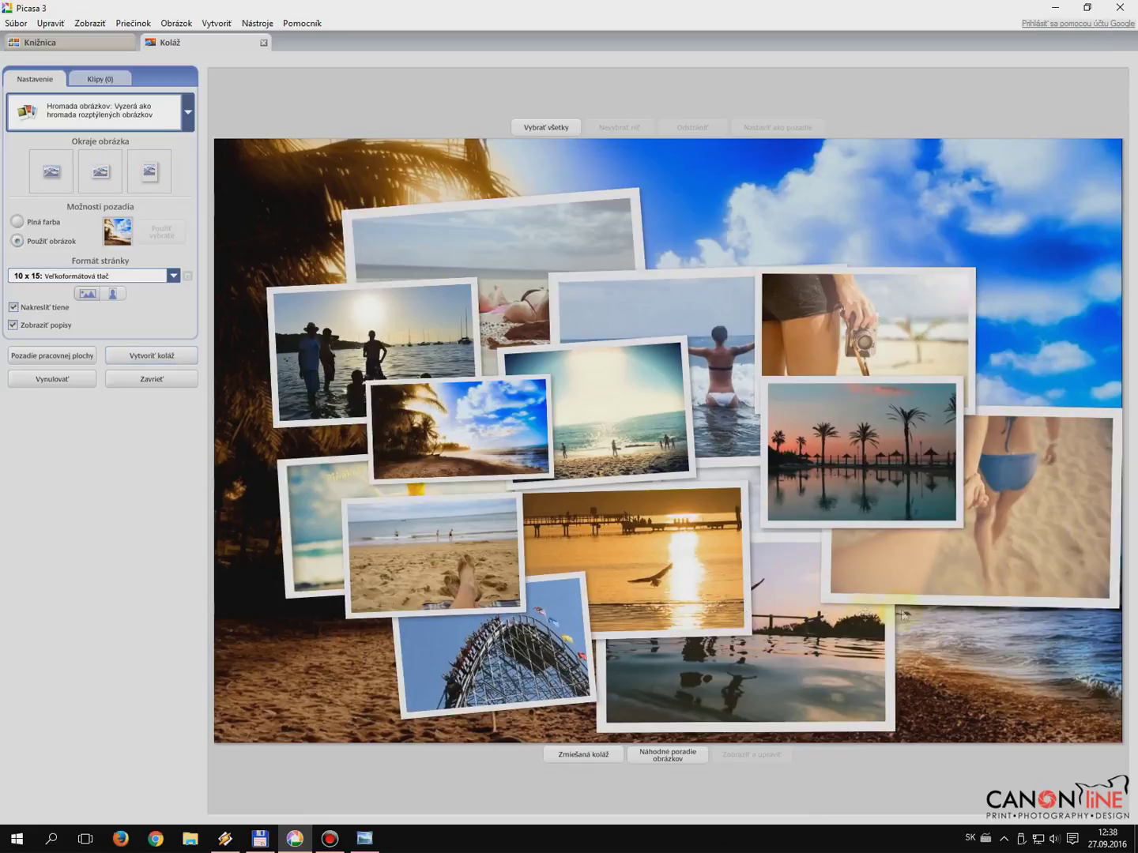
- Move the hand-holding beach photo to the collage's upper right and the jumping silhouette photo to its upper left
left_click_drag(963, 572, 960, 355)
left_click(830, 637)
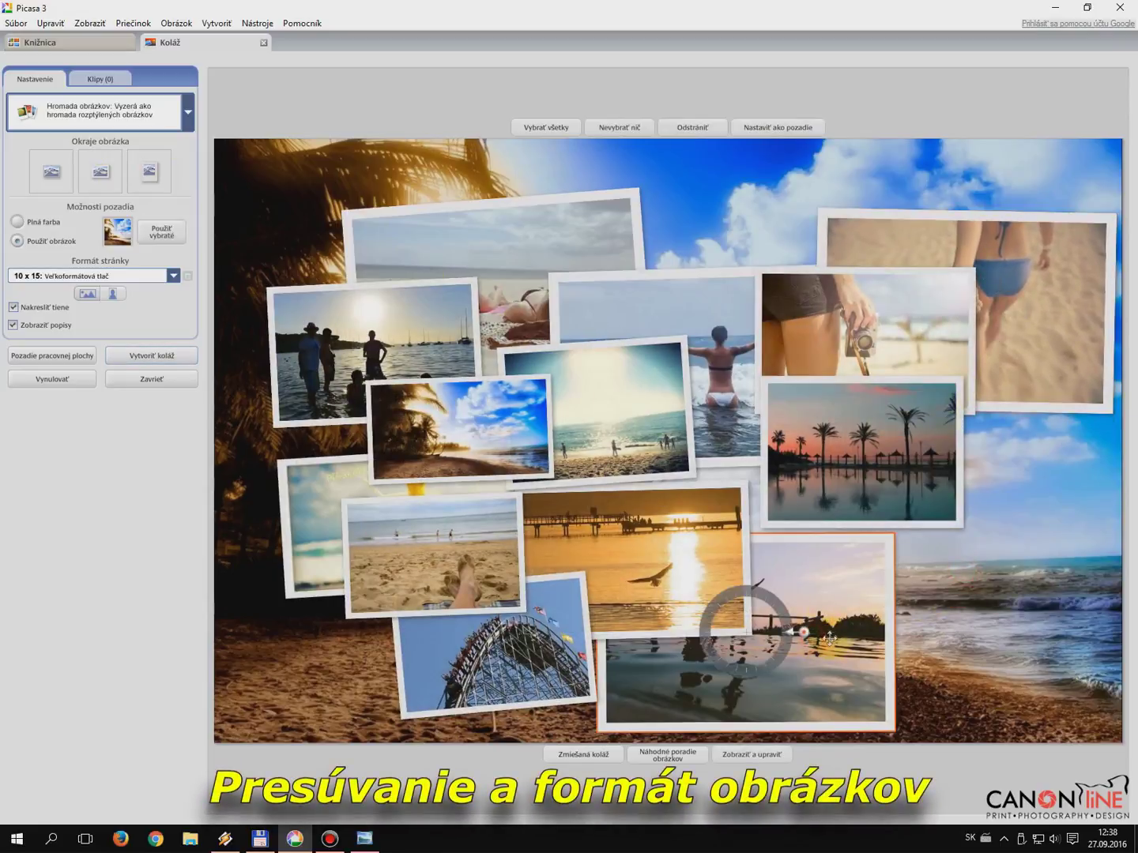
left_click_drag(833, 634, 486, 283)
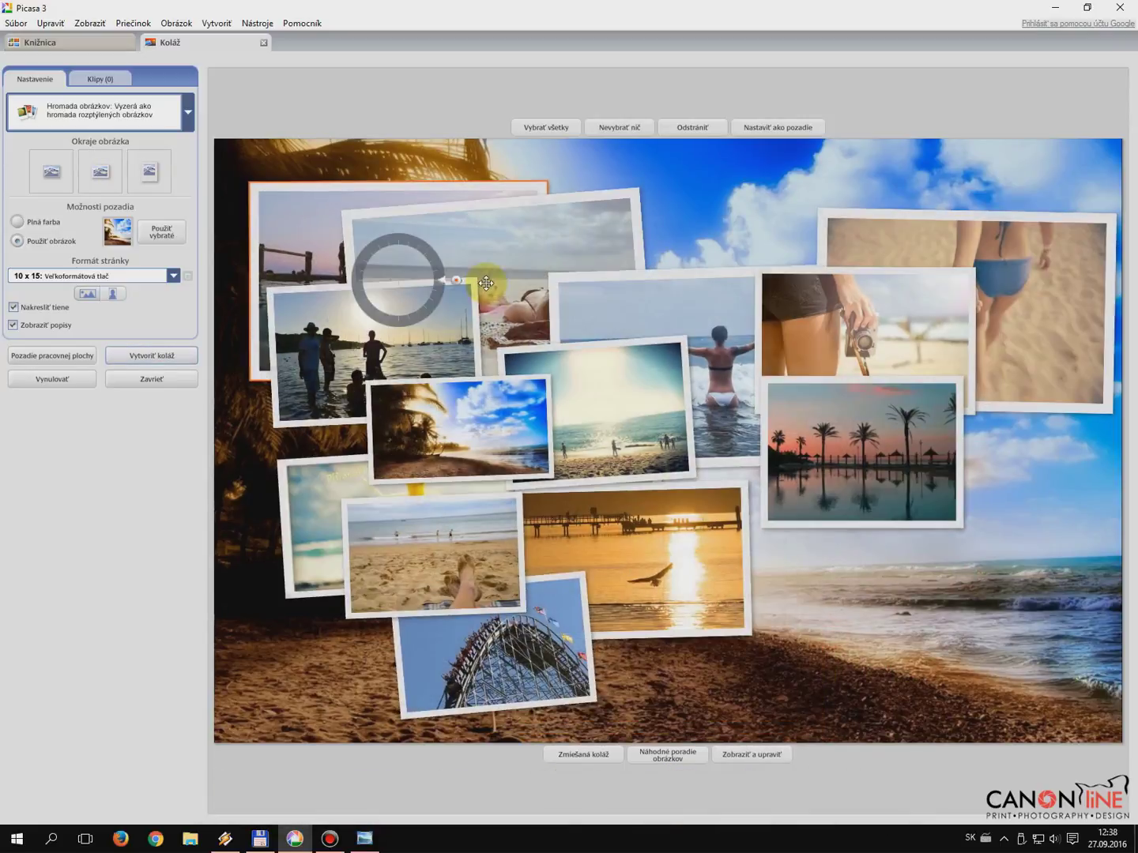
- Shuffle and scatter the pictures at random across the collage, and shift the bare-feet beach photo up and left
right_click(705, 213)
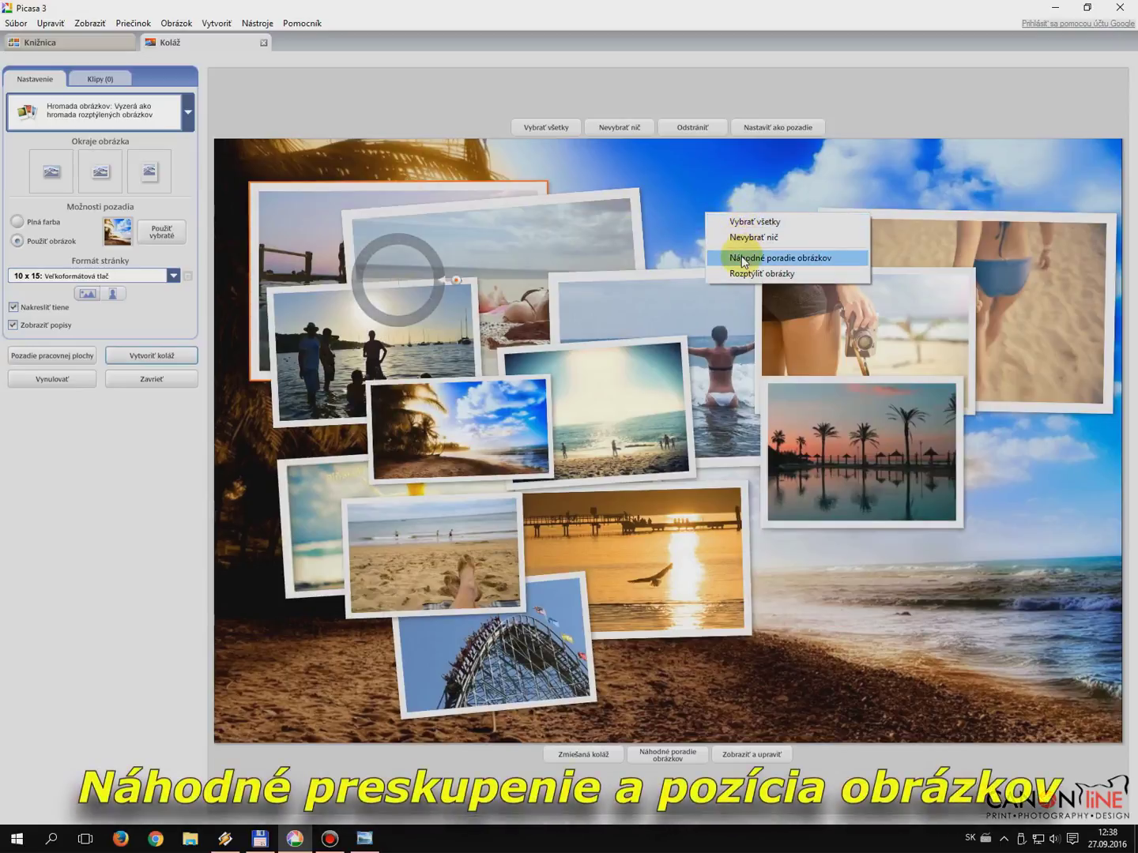
left_click(742, 257)
right_click(689, 222)
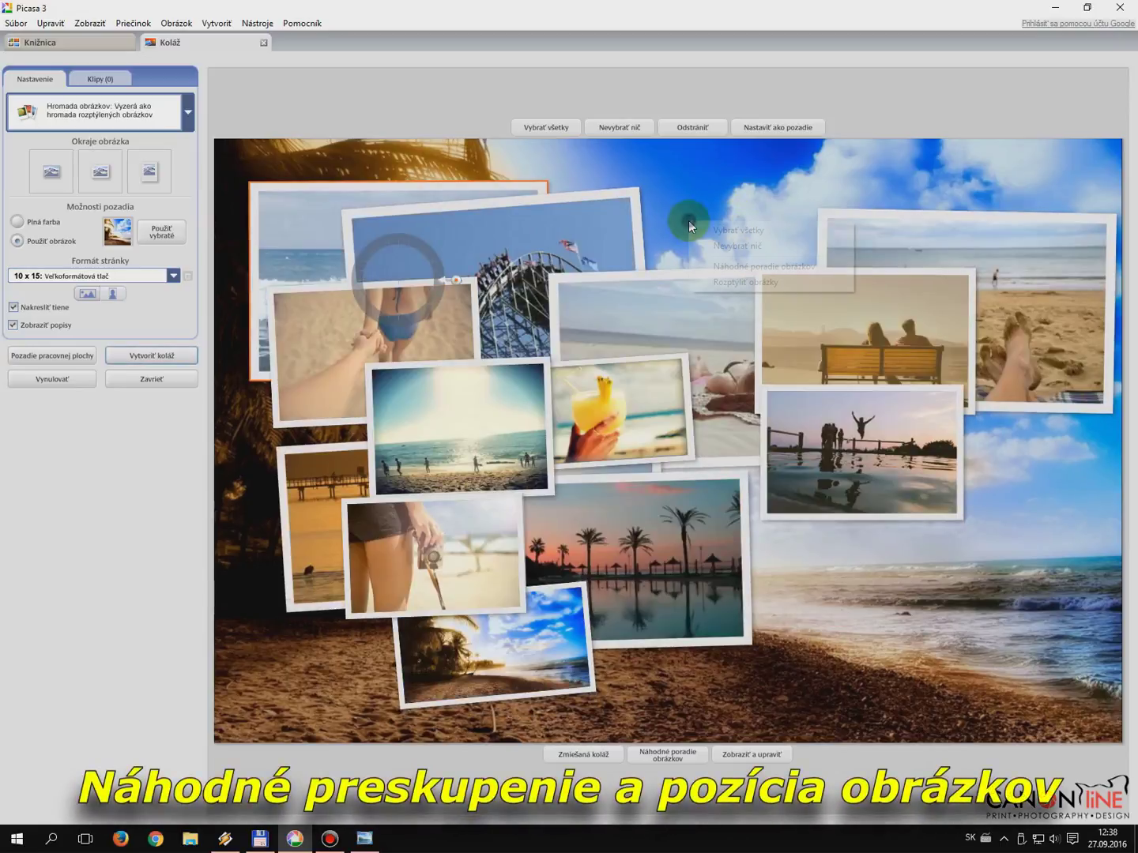
left_click(733, 267)
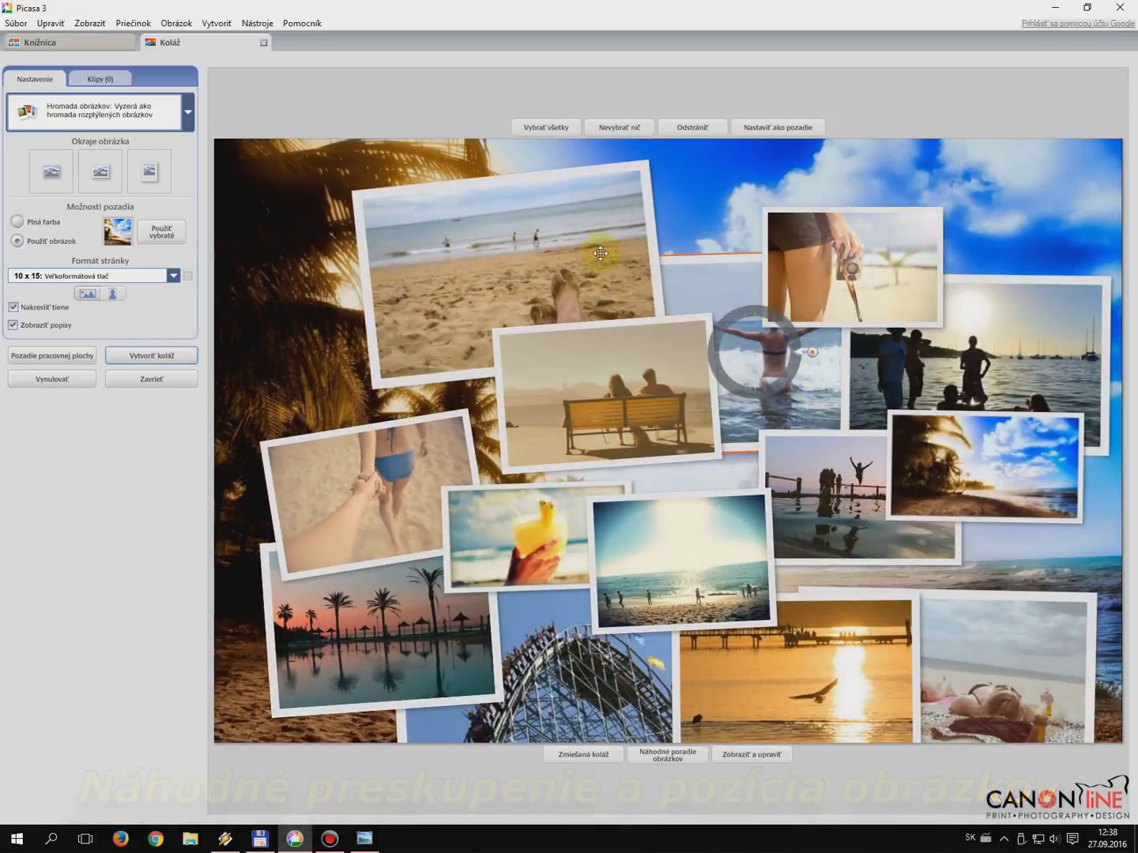
left_click(536, 244)
left_click_drag(537, 243, 479, 226)
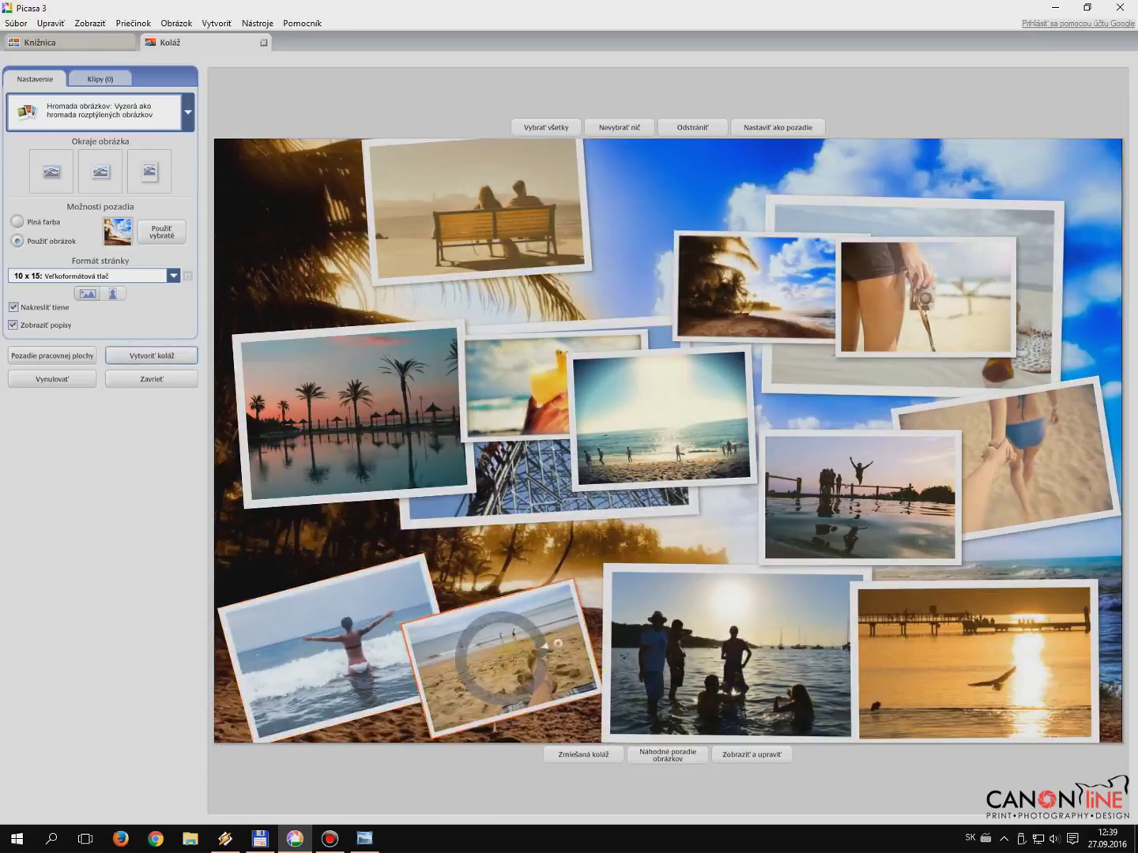
- Bring the woman-in-the-waves photo to the front and rearrange it with the bare-feet photo in the collage's lower left area
left_click(348, 641)
right_click(368, 672)
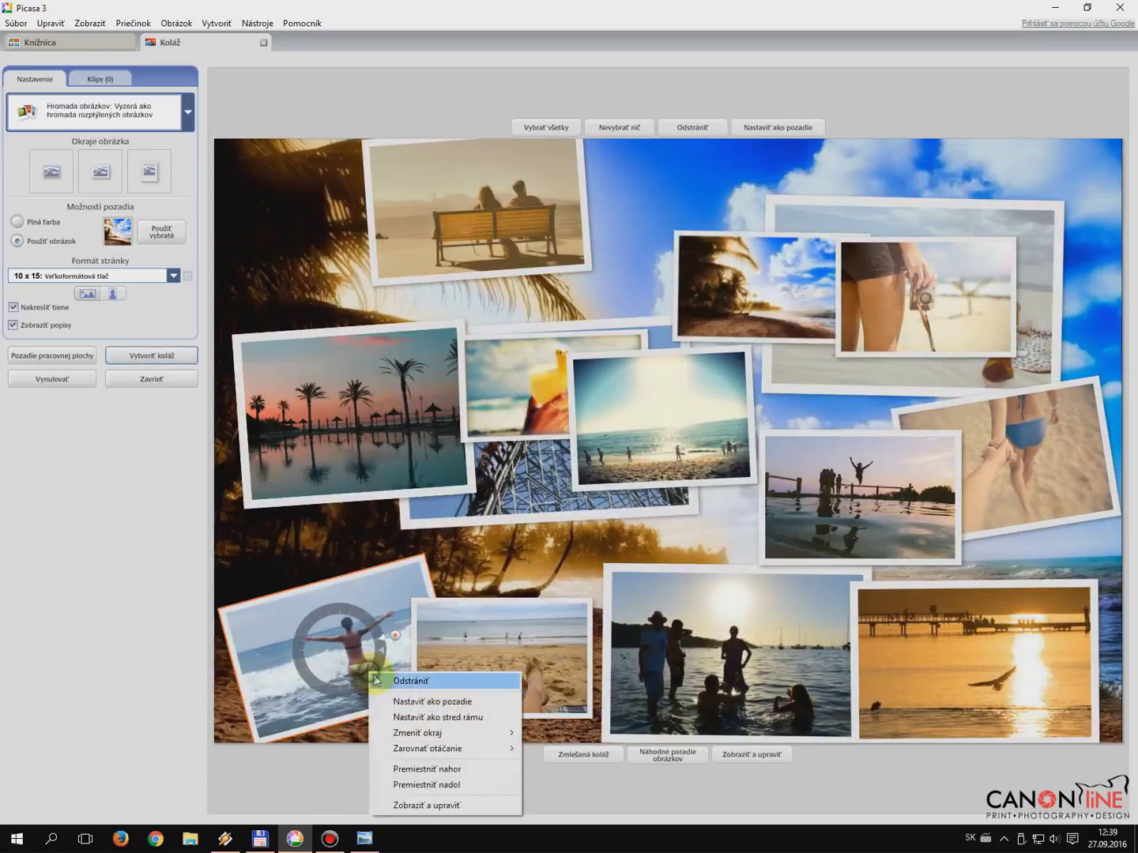
mouse_move(457, 739)
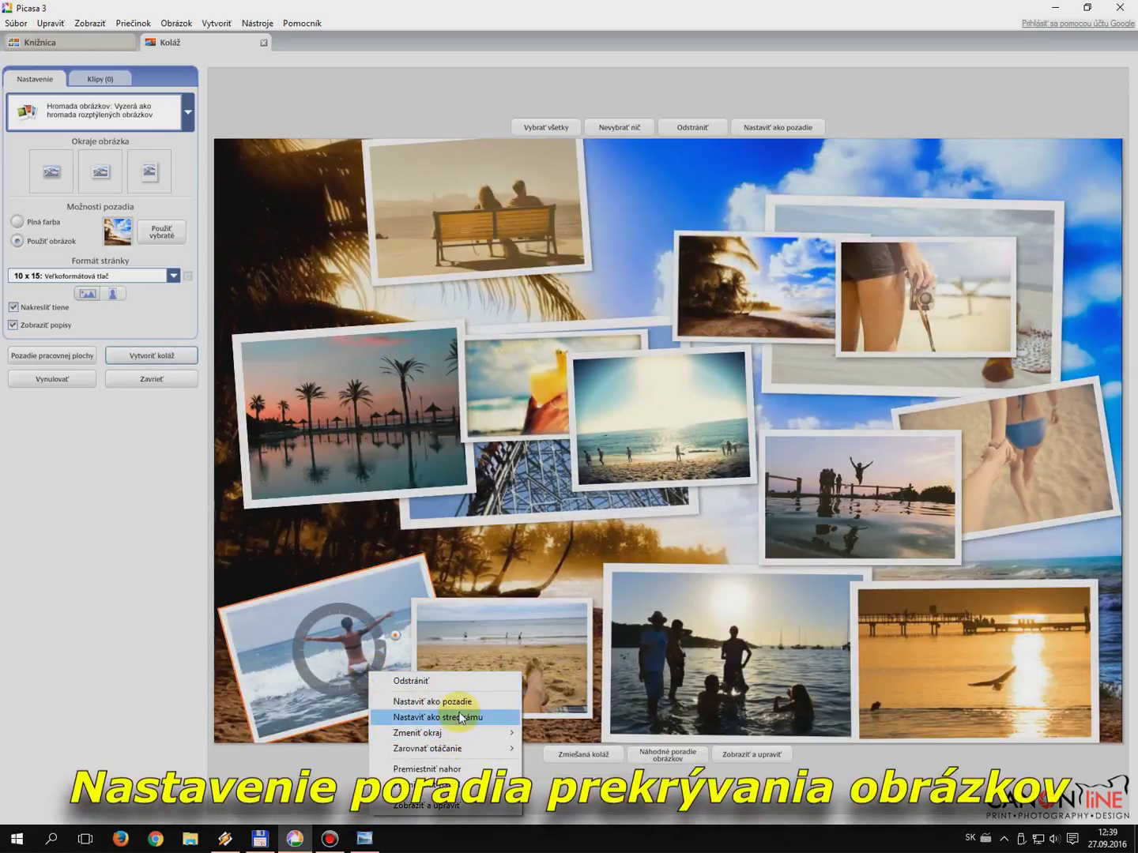
left_click(472, 771)
mouse_move(482, 656)
left_mouse_down()
mouse_move(474, 633)
mouse_move(475, 644)
mouse_move(680, 644)
mouse_move(474, 645)
left_mouse_up()
left_click_drag(553, 641, 305, 655)
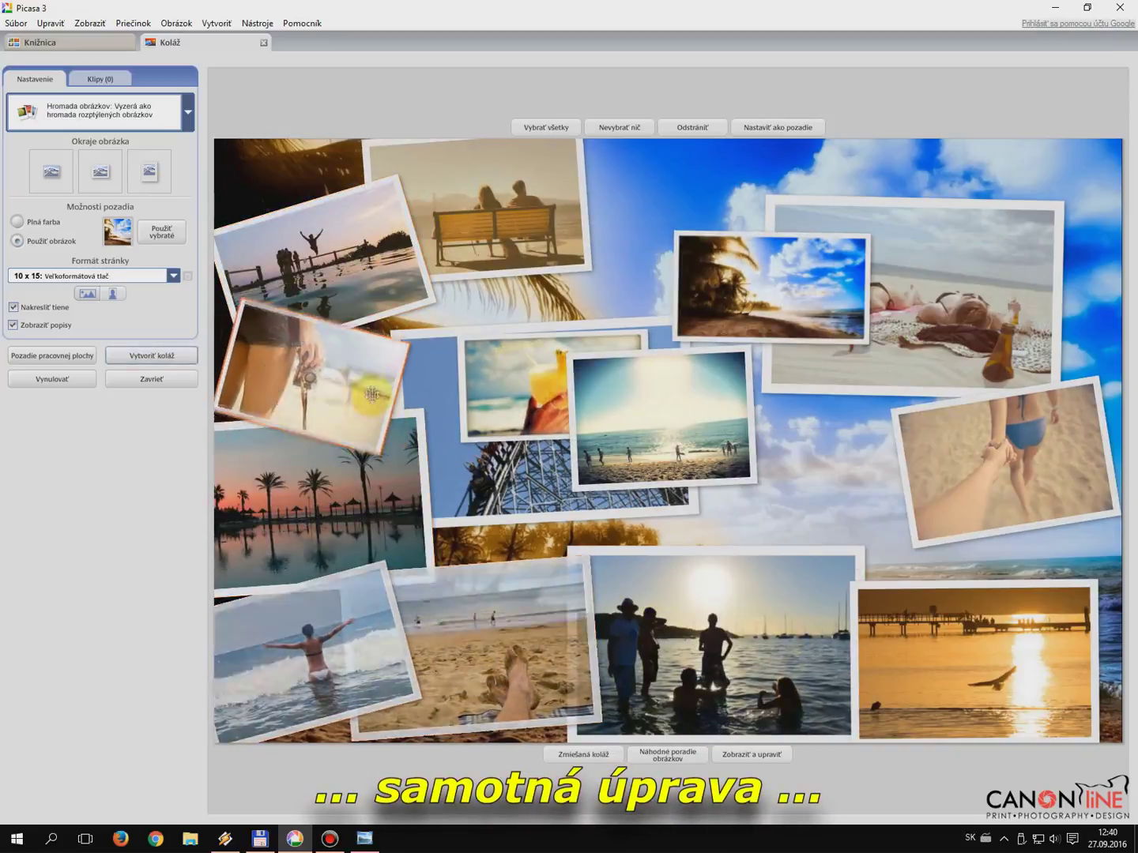
- Adjust the jumping silhouette and hand-holding photos, and move the palm beach photo down above the pier sunset photo
left_click(379, 282)
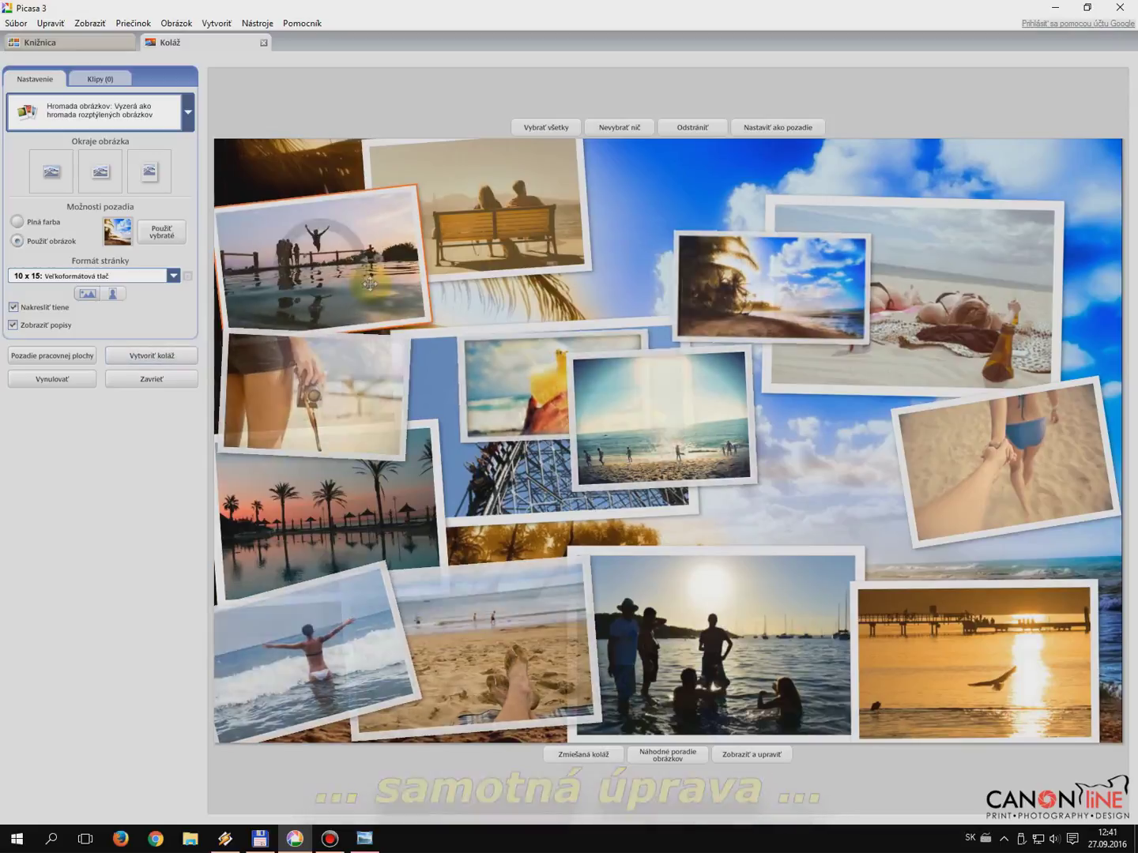
left_click_drag(1028, 483, 1048, 495)
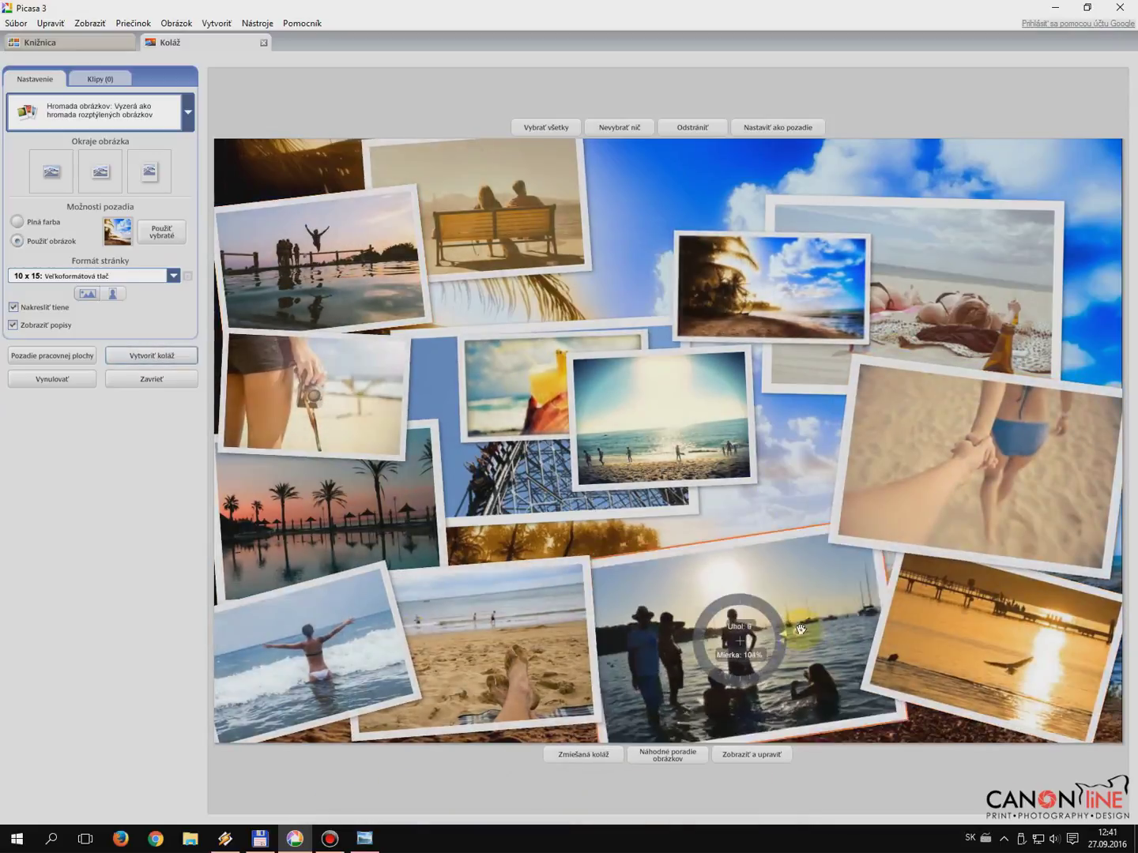
left_click_drag(829, 288, 877, 515)
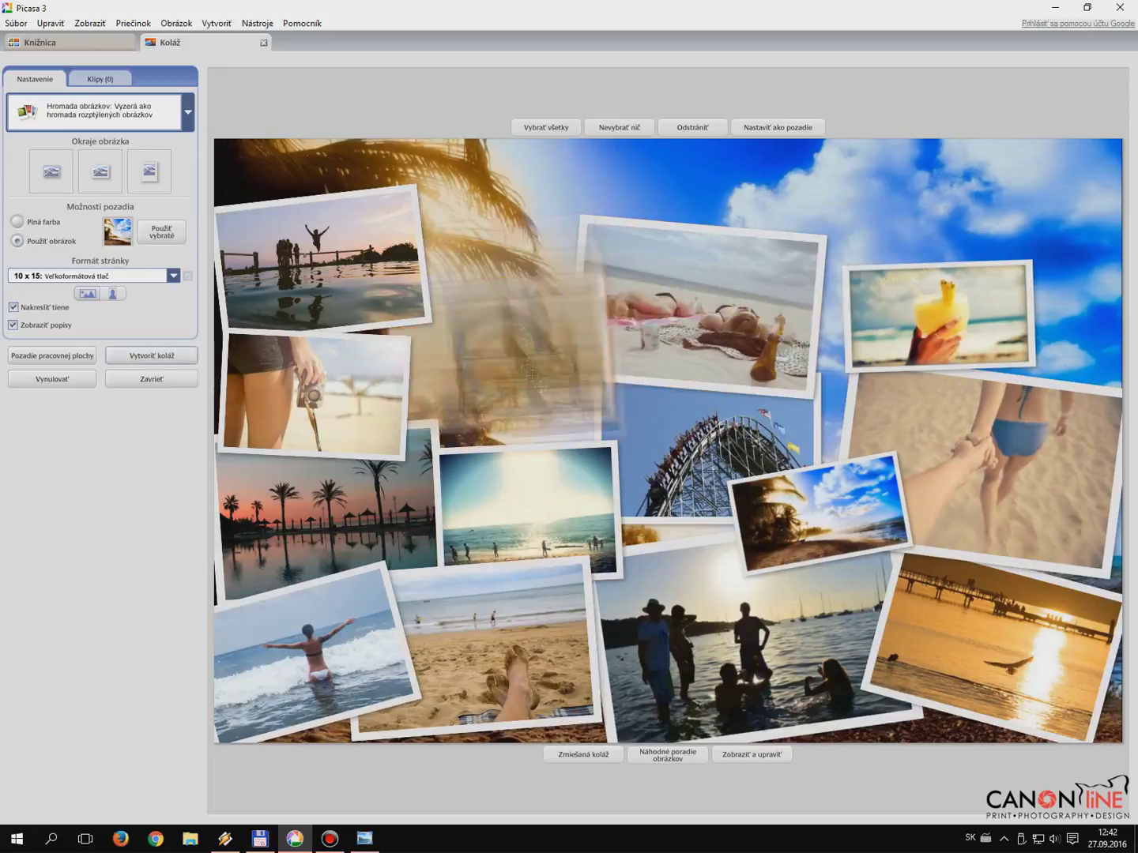
left_click_drag(879, 525, 911, 558)
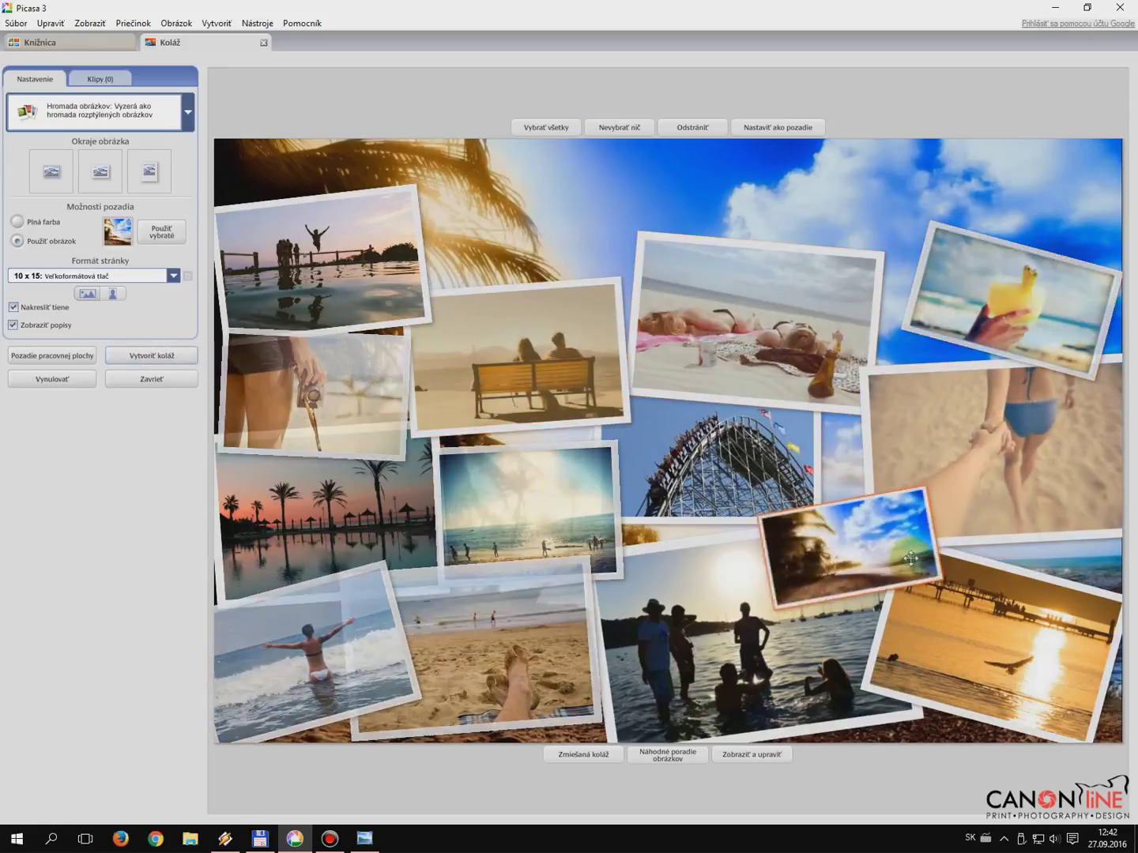
- Enlarge and tilt the sunlit sea photo near the collage's centre, and adjust the bench and sunbathers photos above it
right_click(864, 350)
left_click(521, 356)
left_click(536, 506)
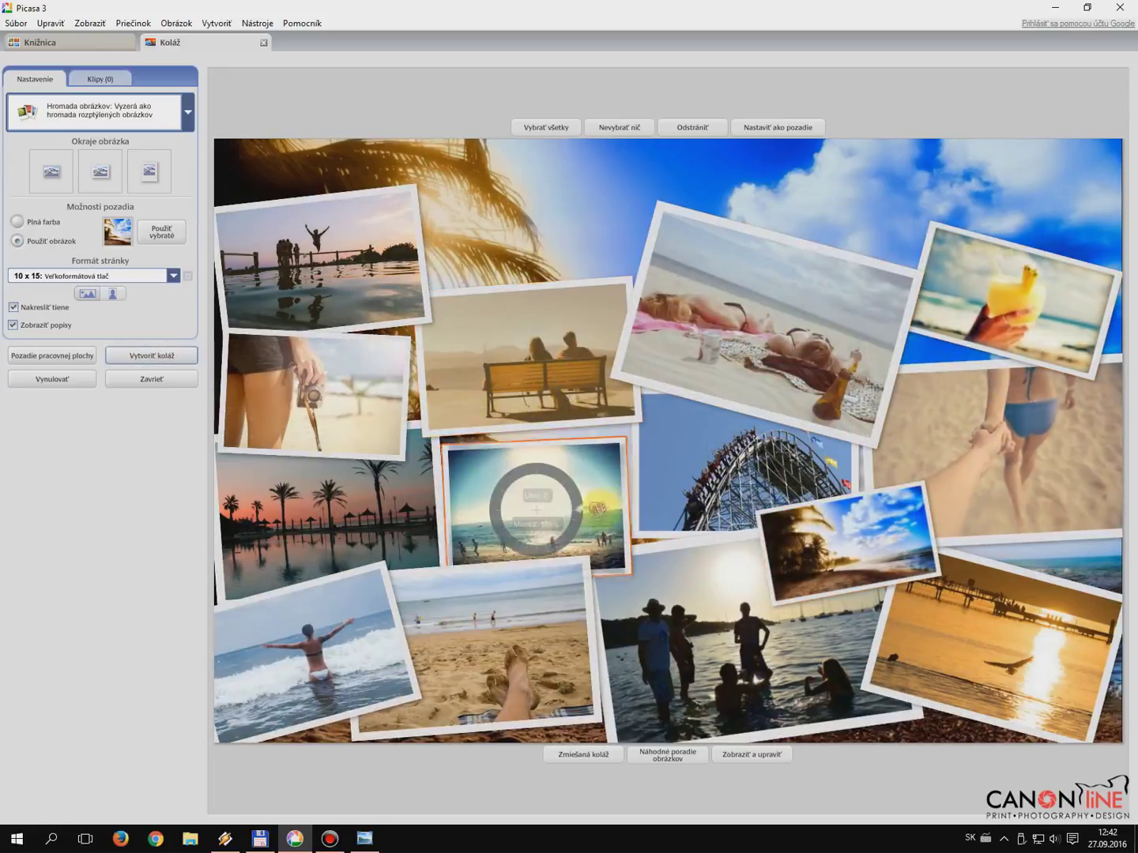
left_click_drag(598, 512, 633, 537)
left_click(521, 330)
left_click(755, 322)
- Shift the pier sunset photo further into the collage's lower right corner, beside the group silhouette photo
left_click(996, 645)
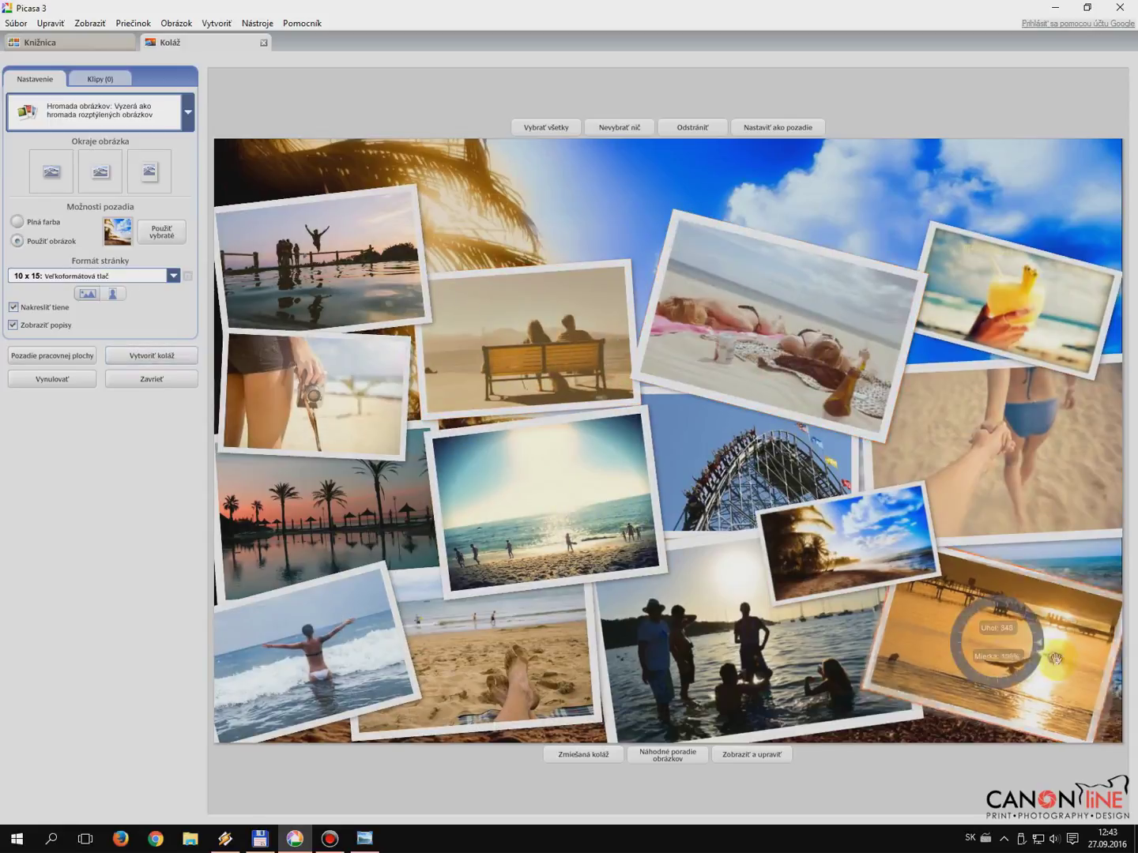
left_click(749, 633)
left_click(1016, 635)
left_click_drag(1017, 640, 1027, 656)
- Shift the bare-feet photo slightly right, and enlarge and tilt the bench photo beside the sunbathers photo
left_click(503, 656)
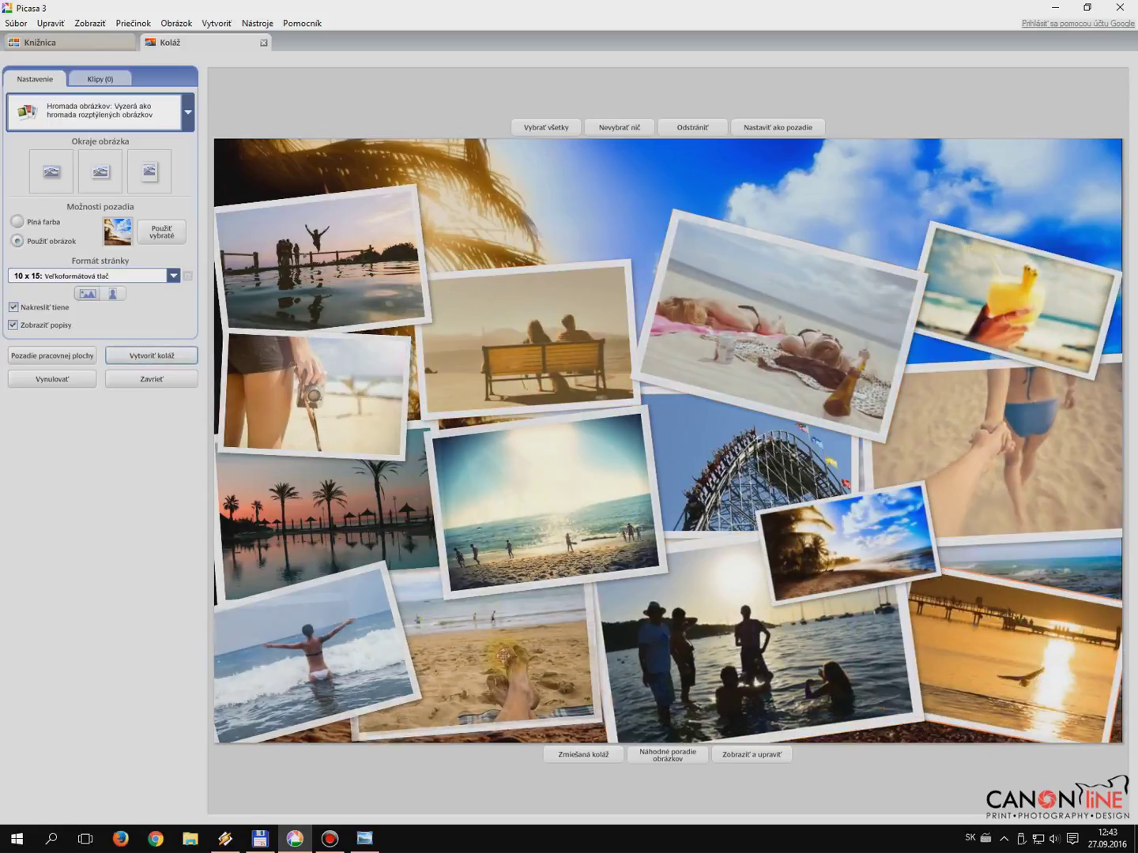
left_click(534, 343)
left_click_drag(577, 343, 600, 355)
left_click(780, 324)
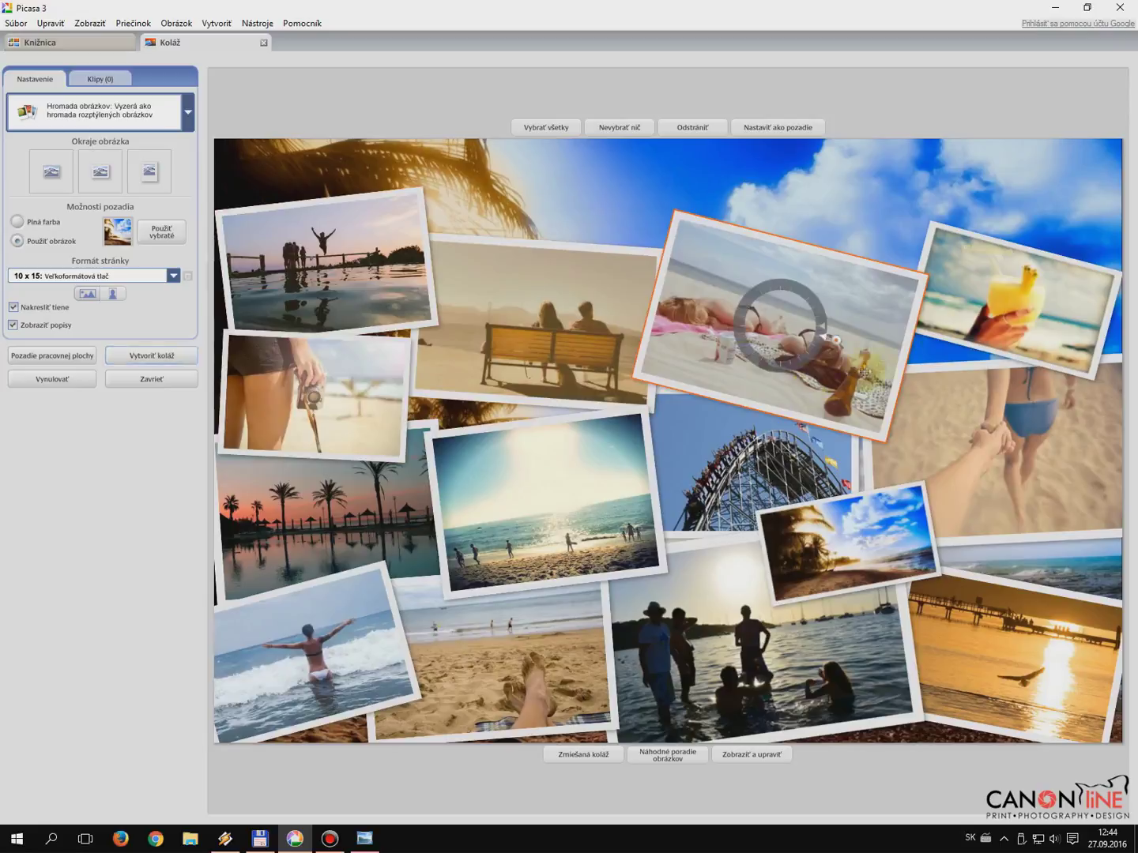
- Enlarge the cocktail photo in the collage's upper right corner and create the finished collage
left_click(1016, 296)
left_click_drag(1043, 276, 1063, 261)
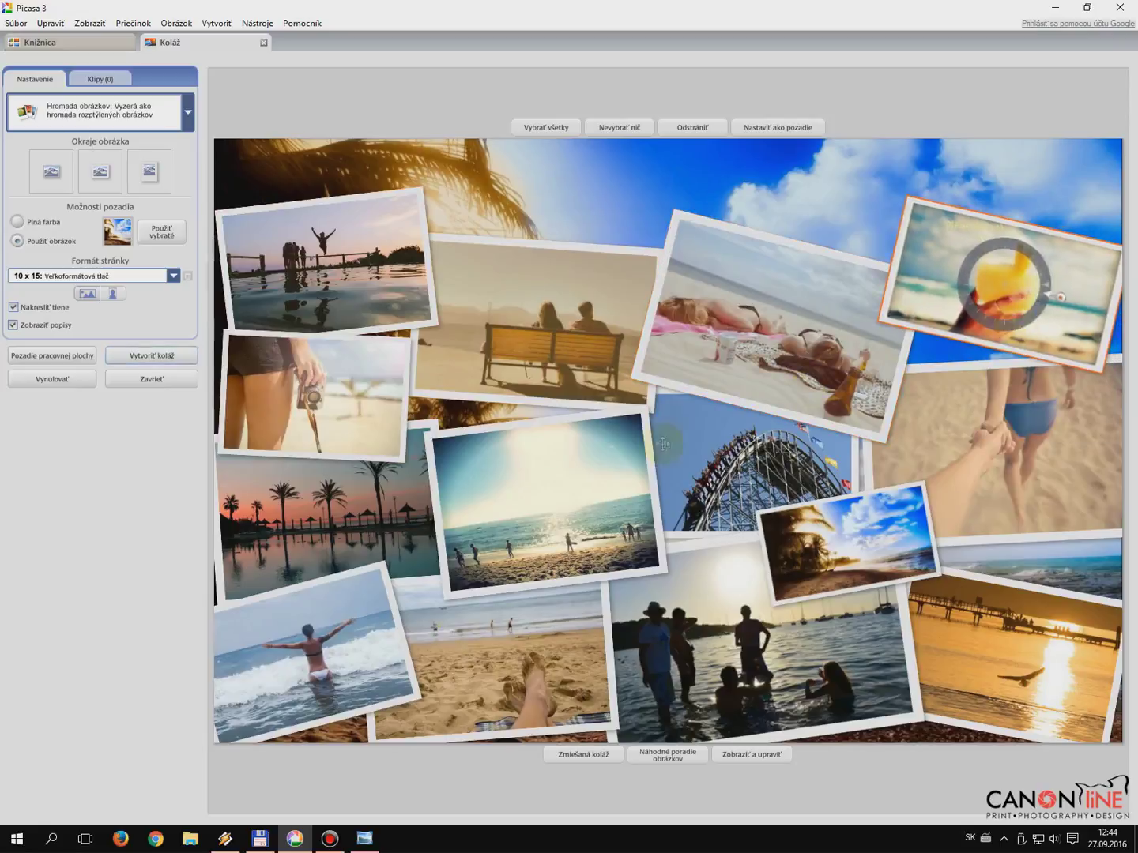
left_click(153, 358)
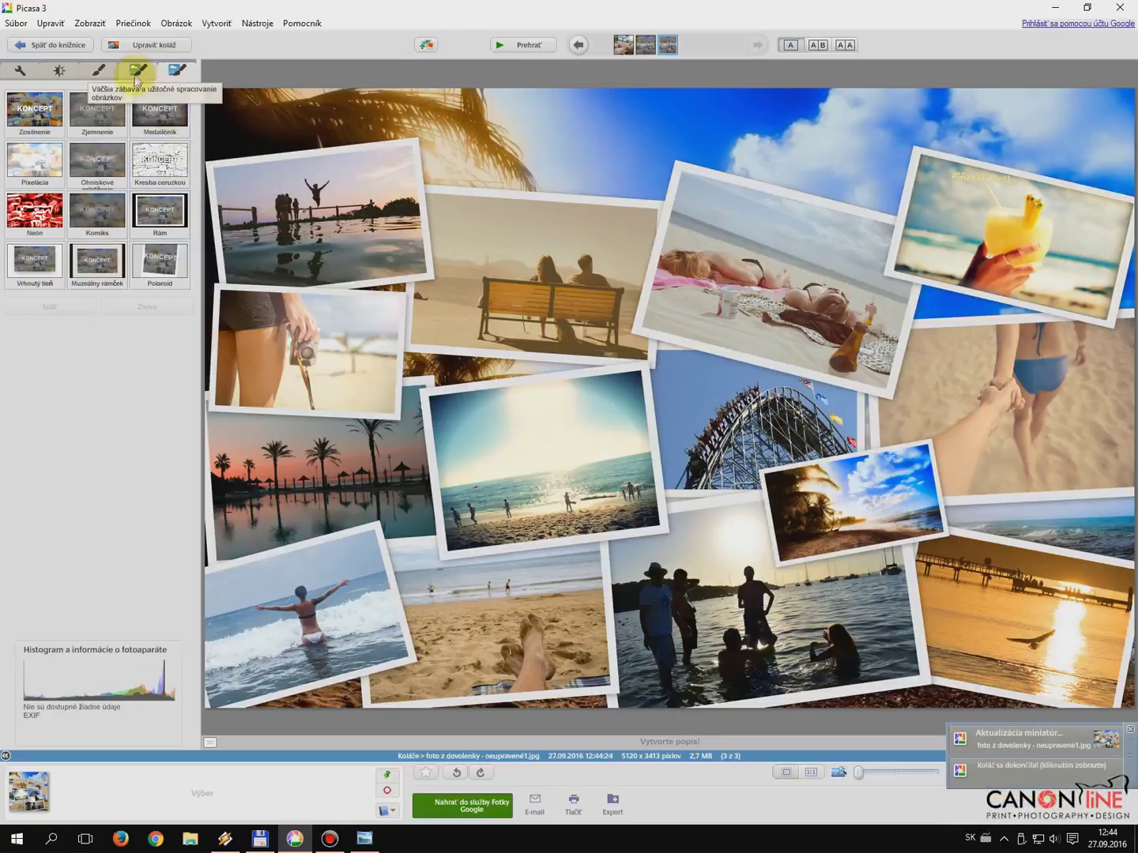
- Apply the Rám effect to the finished collage with a light blue outer colour and a thicker white inner border
left_click(163, 212)
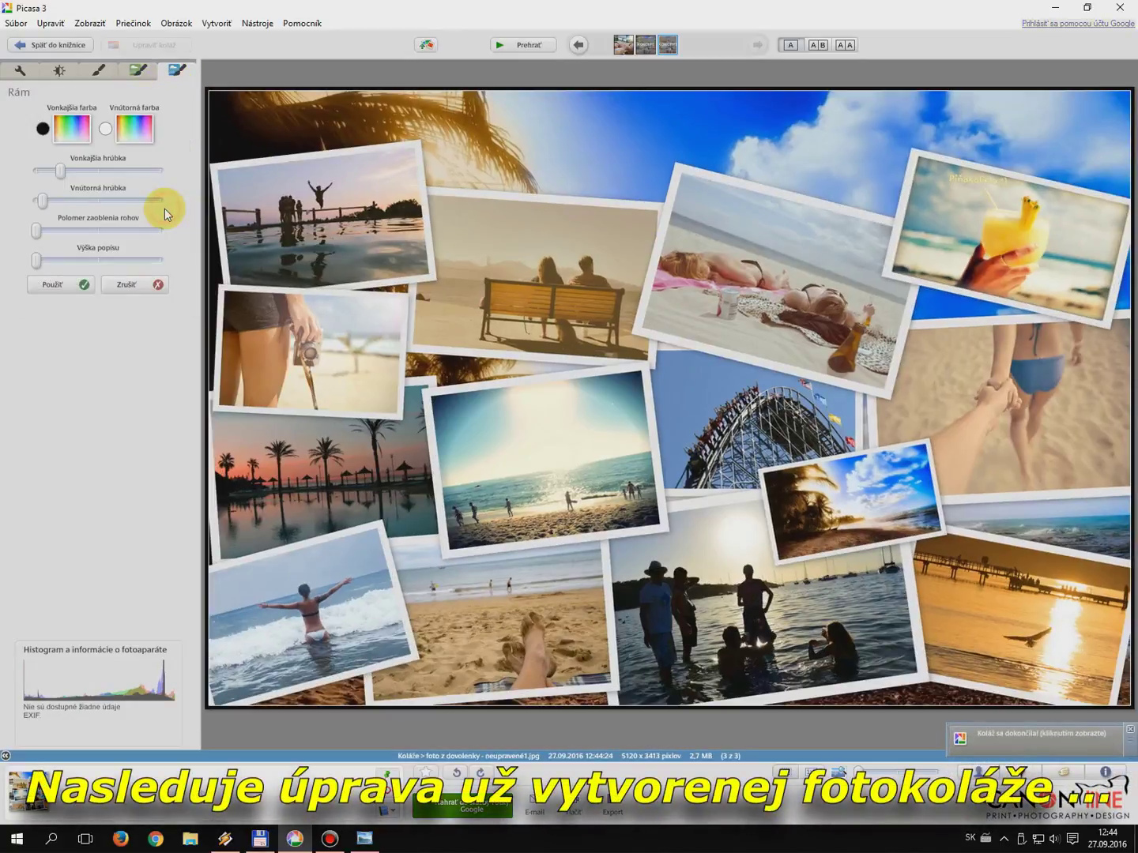
left_click(72, 136)
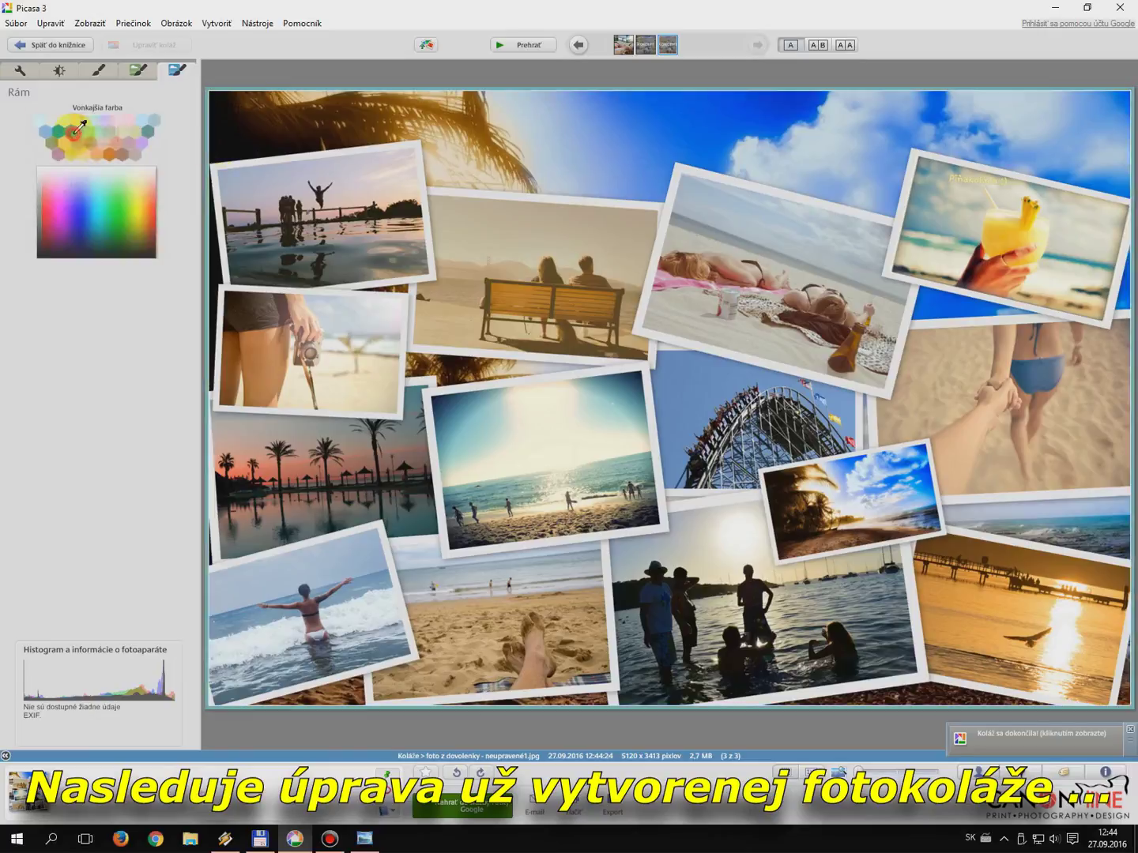
left_click(588, 140)
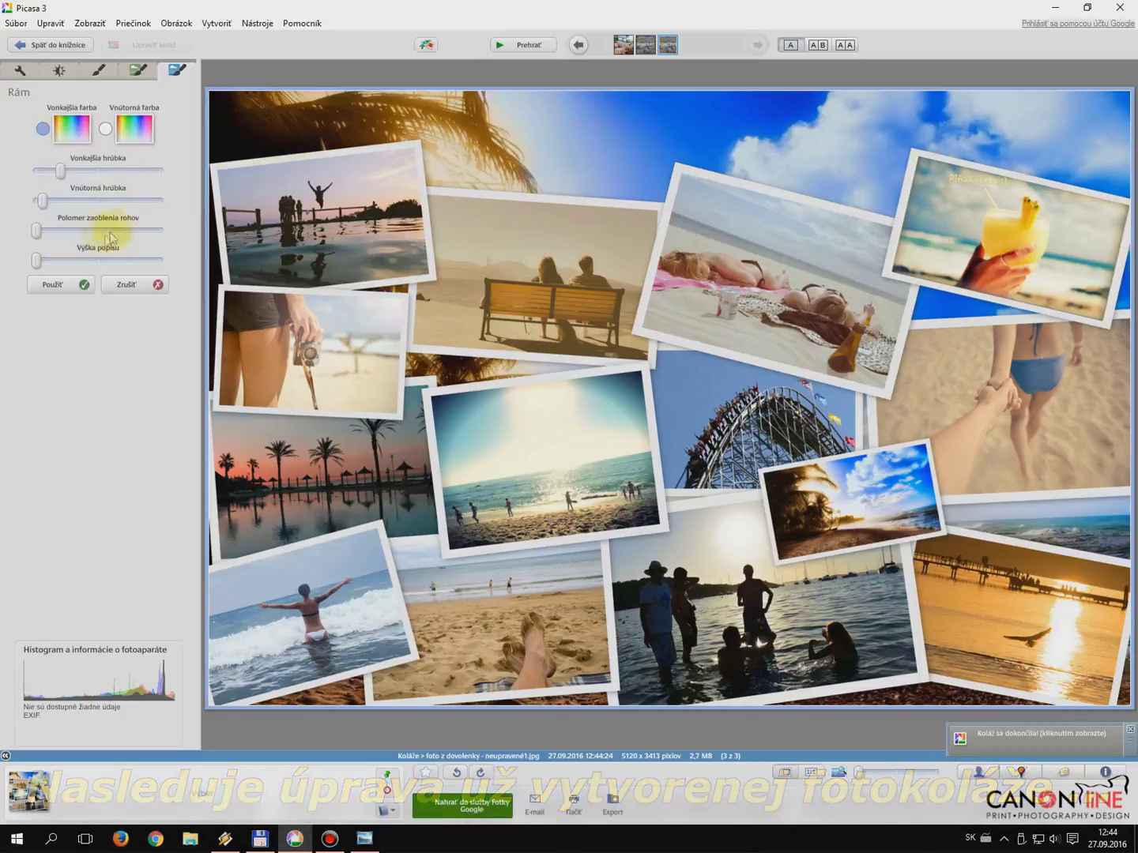
left_click(49, 202)
left_click_drag(53, 204, 67, 208)
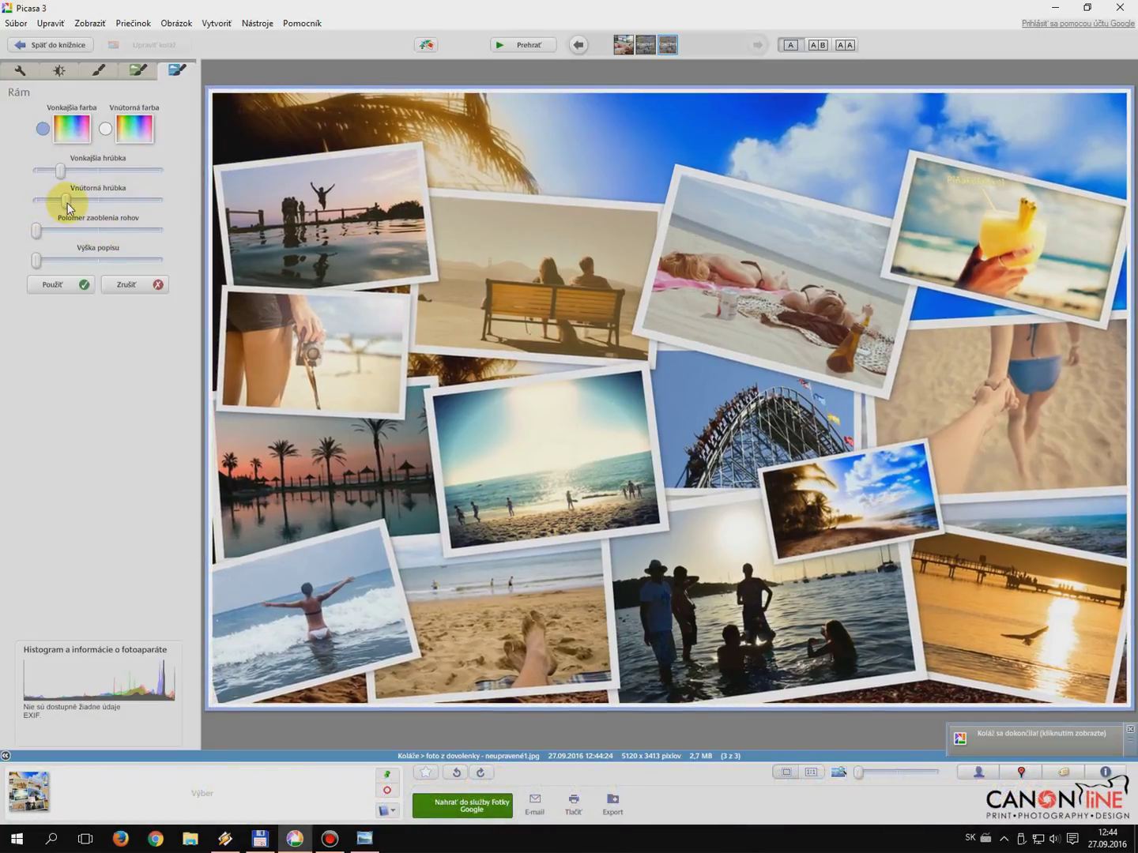
left_click(53, 285)
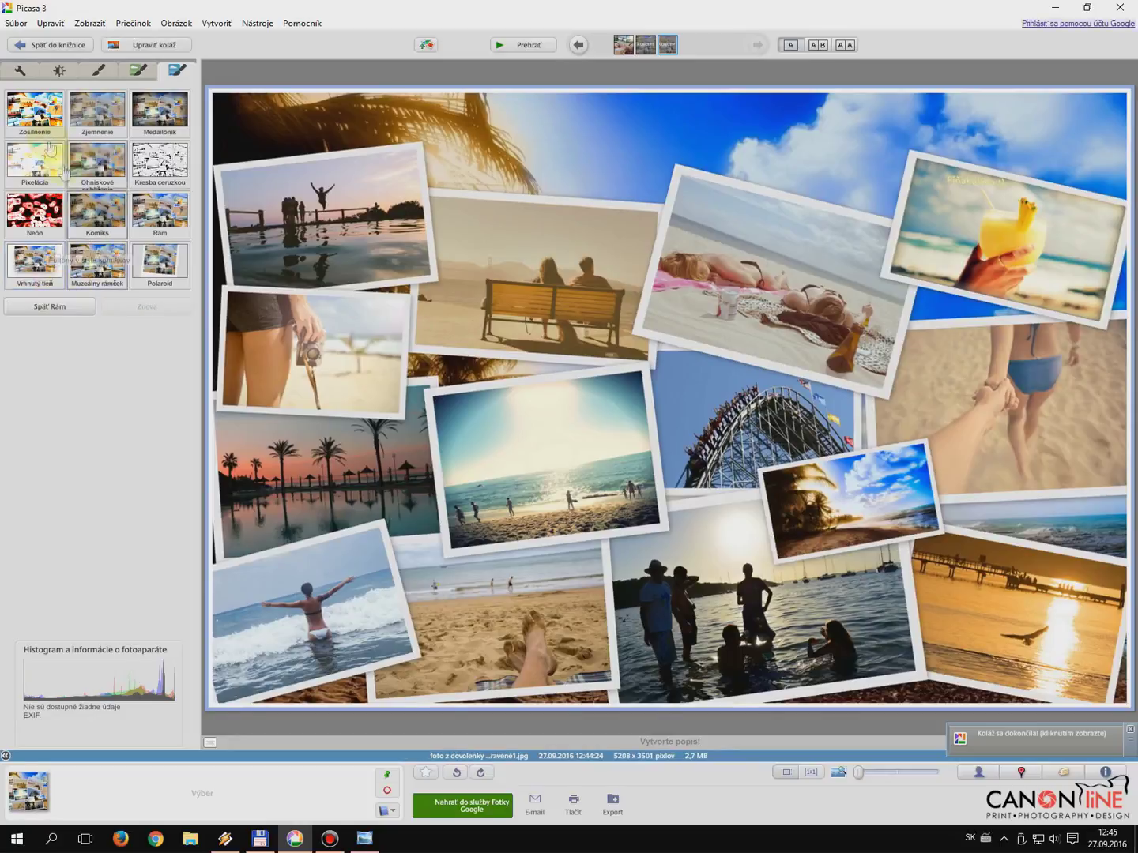
- Add the text "Najkrajšia letná dovolenka" across the upper part of the collage and apply it
left_click(19, 70)
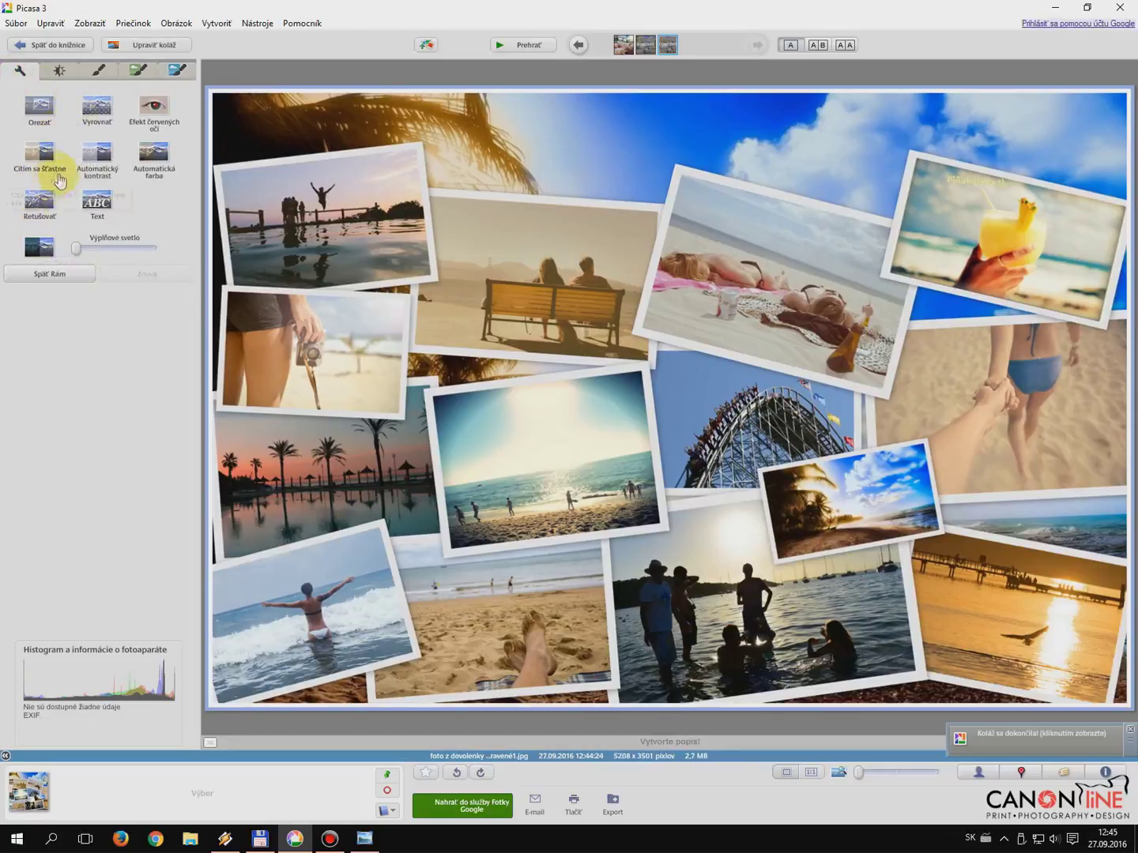
left_click(82, 202)
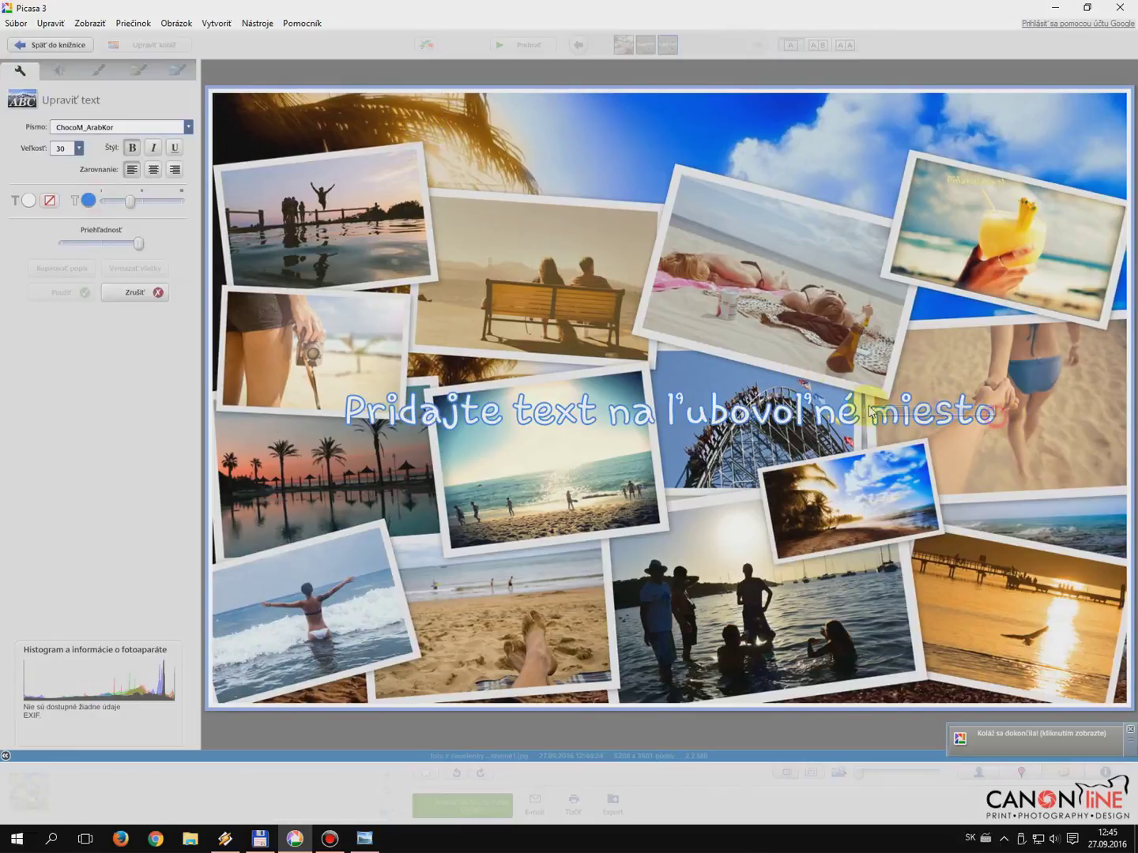
left_click(483, 150)
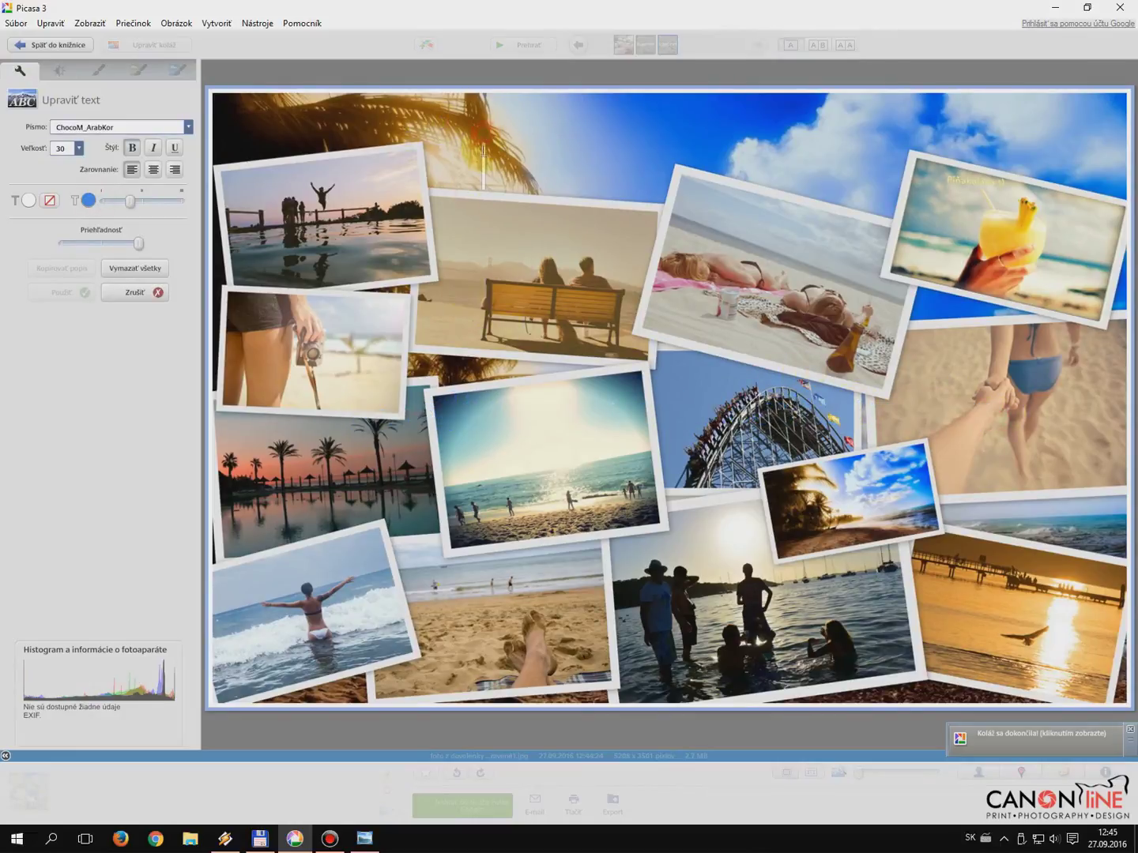
type("Naj")
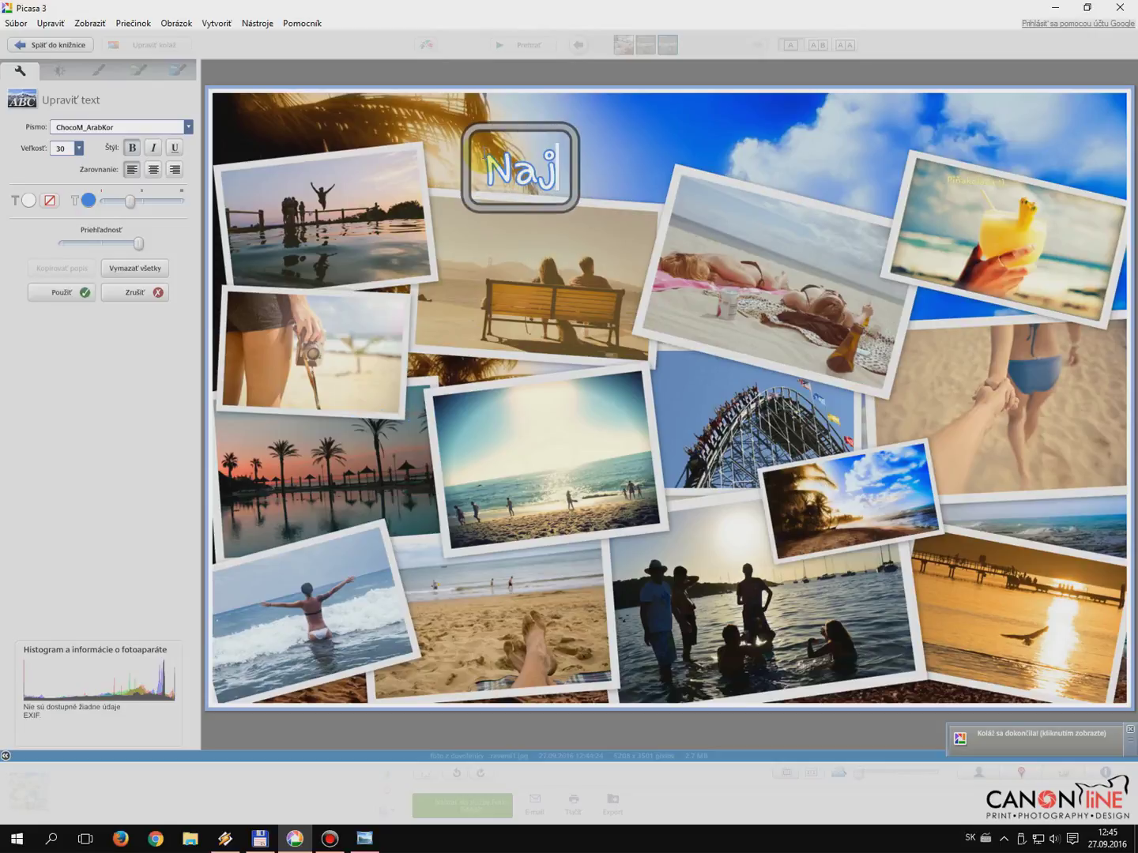
type("krajši")
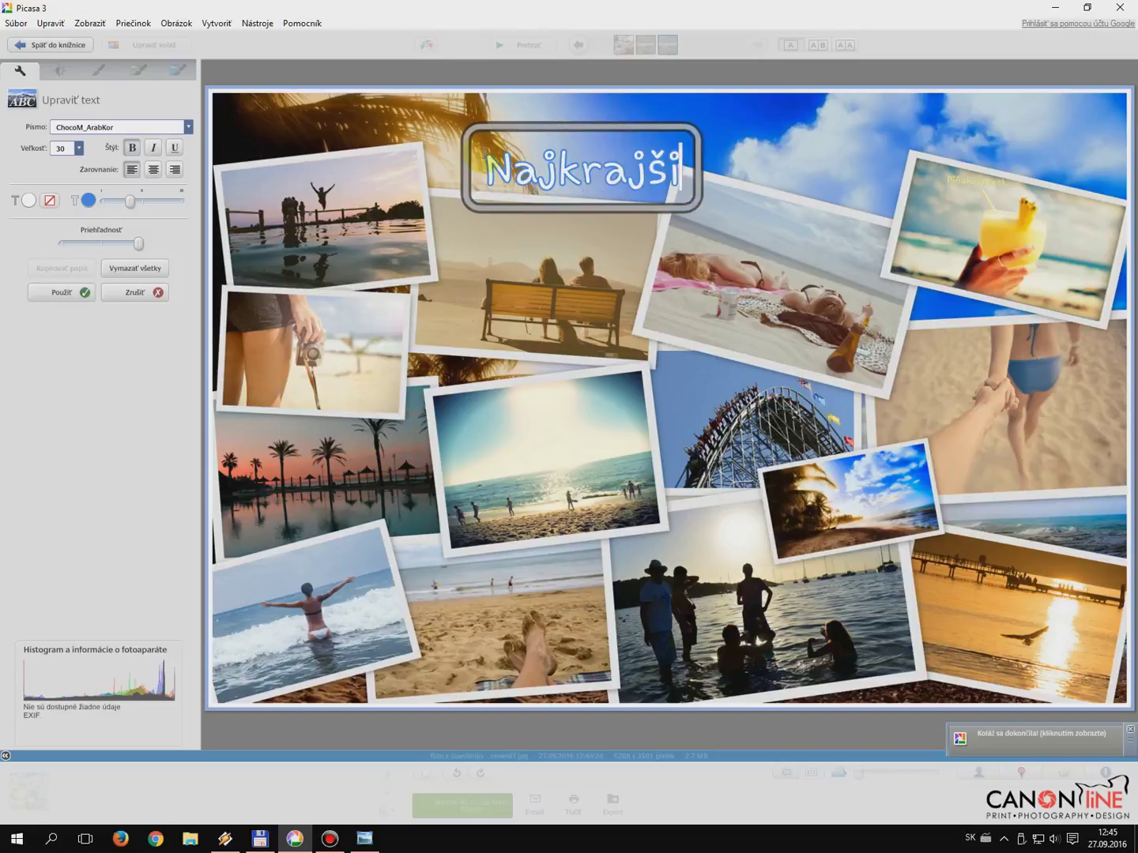
type("a letná dovolenka")
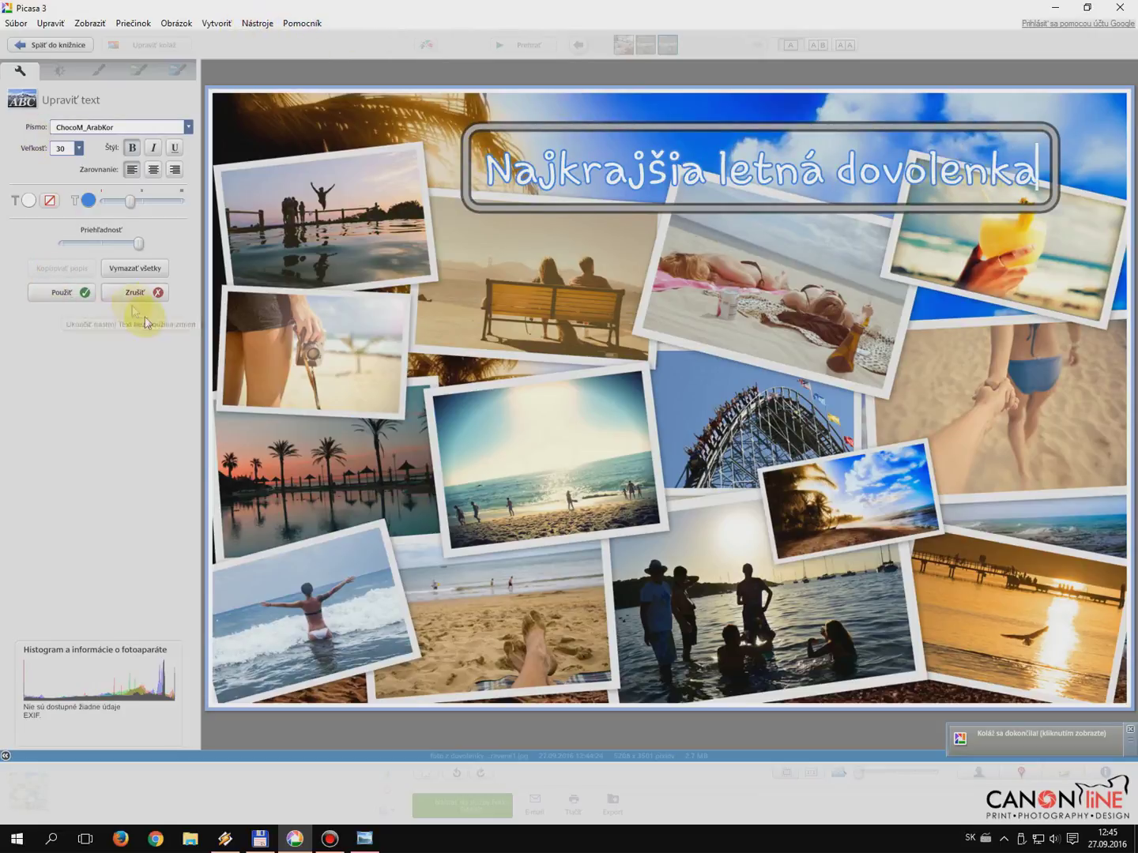
left_click(69, 297)
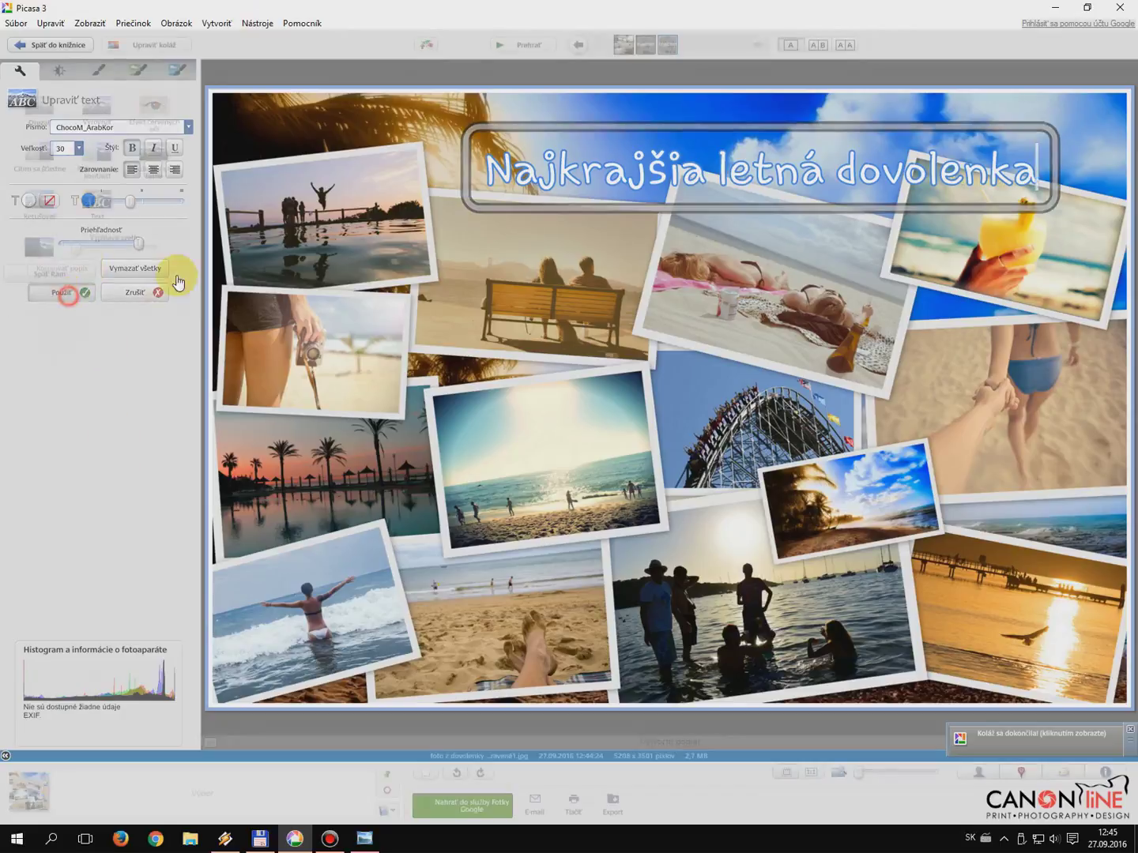
- Move the title text "Najkrajšia letná dovolenka" up and left on the collage, shrink it to about size 26, and apply it
left_click(578, 156)
left_click(681, 154)
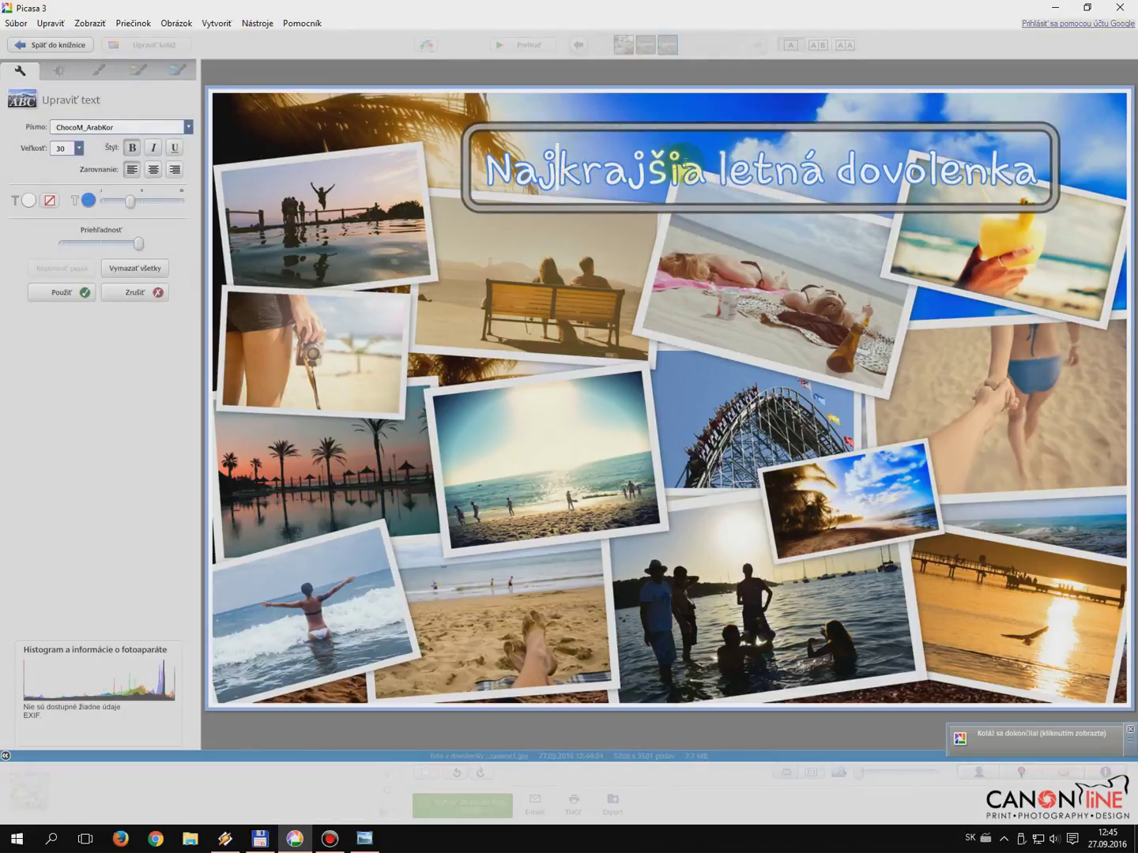
left_click_drag(644, 125, 579, 77)
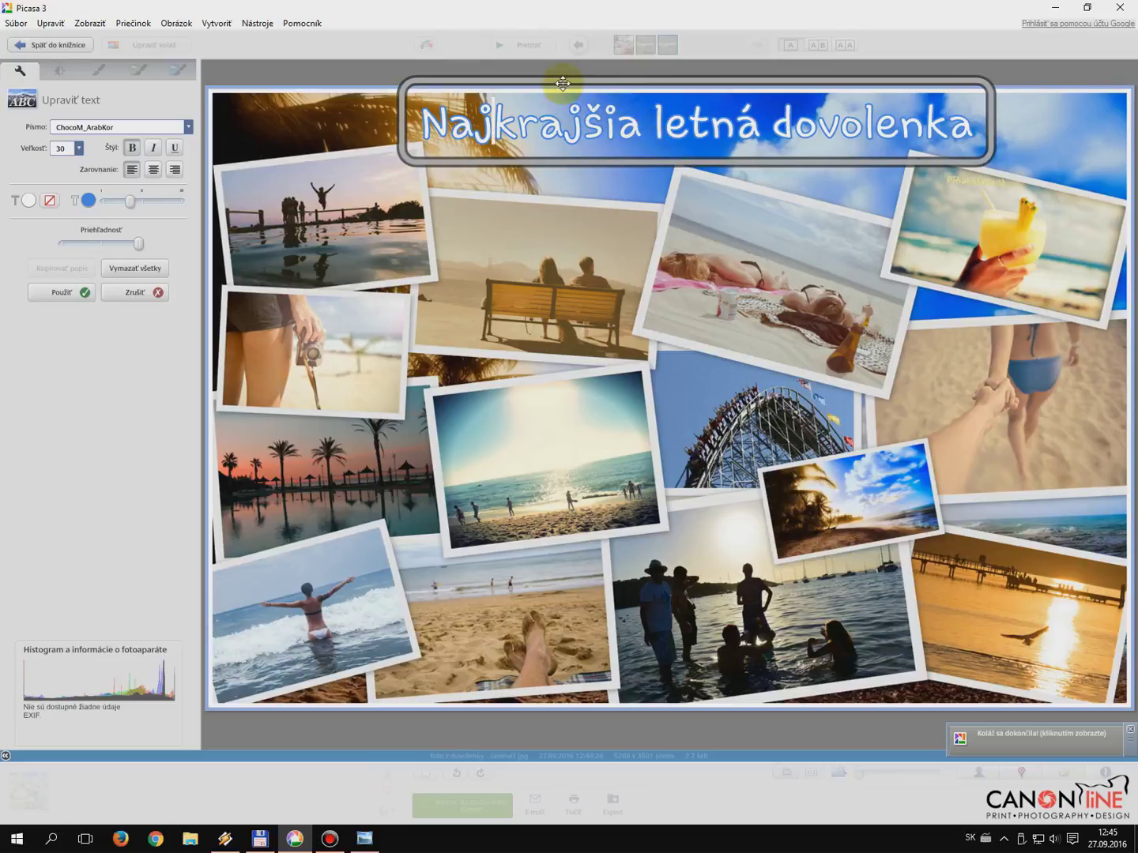
left_click_drag(563, 83, 567, 88)
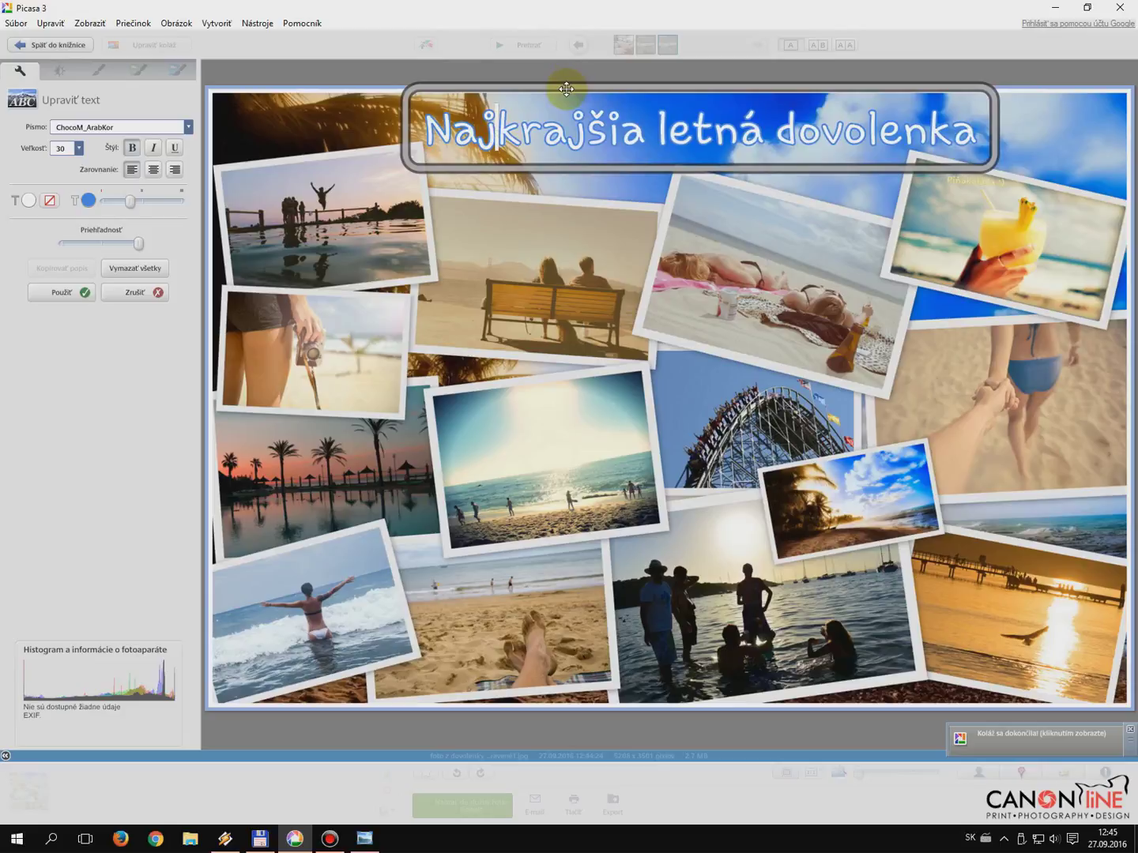
left_click(699, 128)
left_click_drag(759, 129, 703, 139)
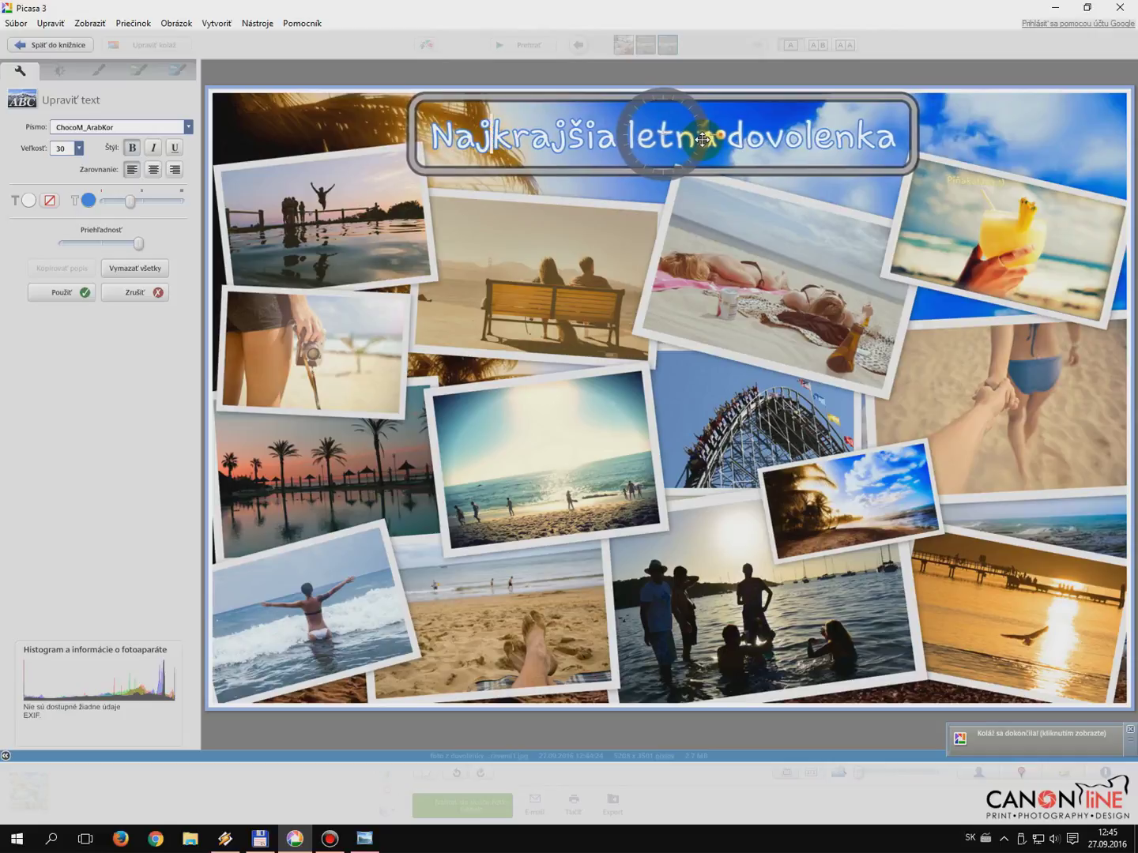
left_click(51, 293)
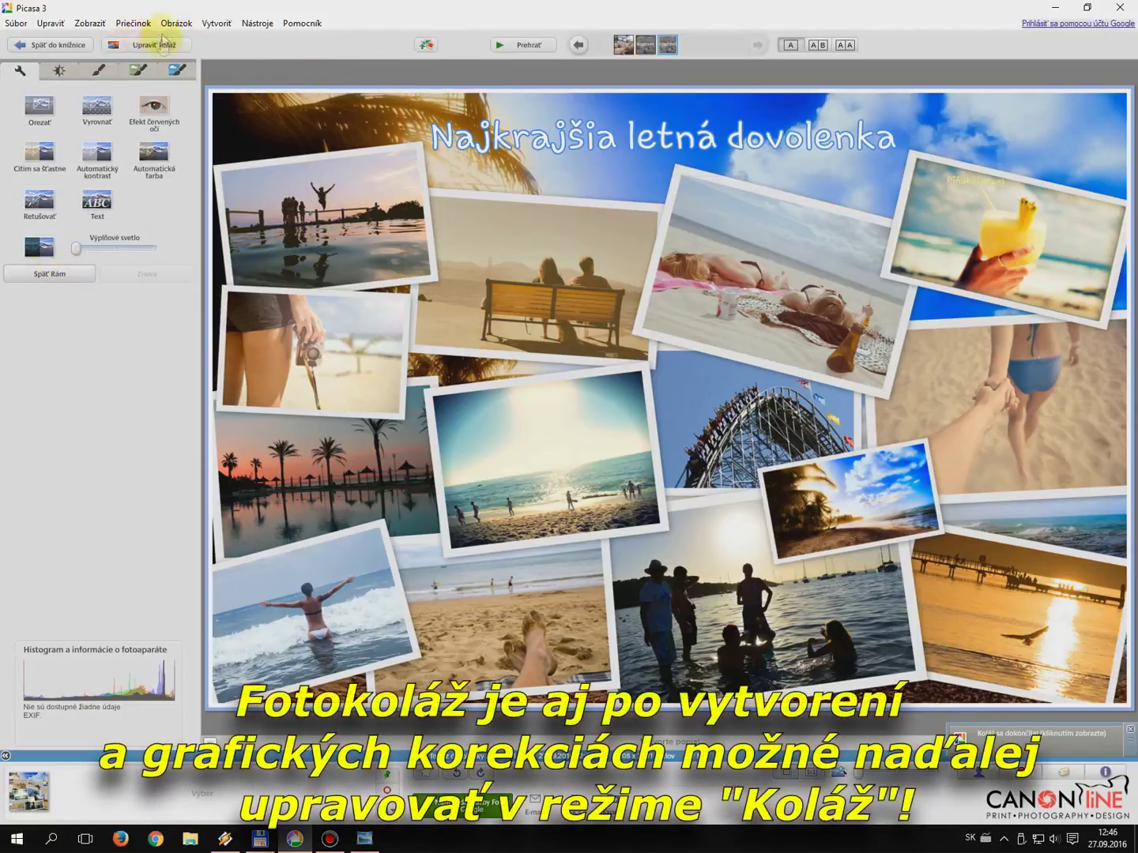
- Reopen the collage for editing, adjust the placement of the sunbathers and cocktail photos, and replace the existing collage file
left_click(149, 44)
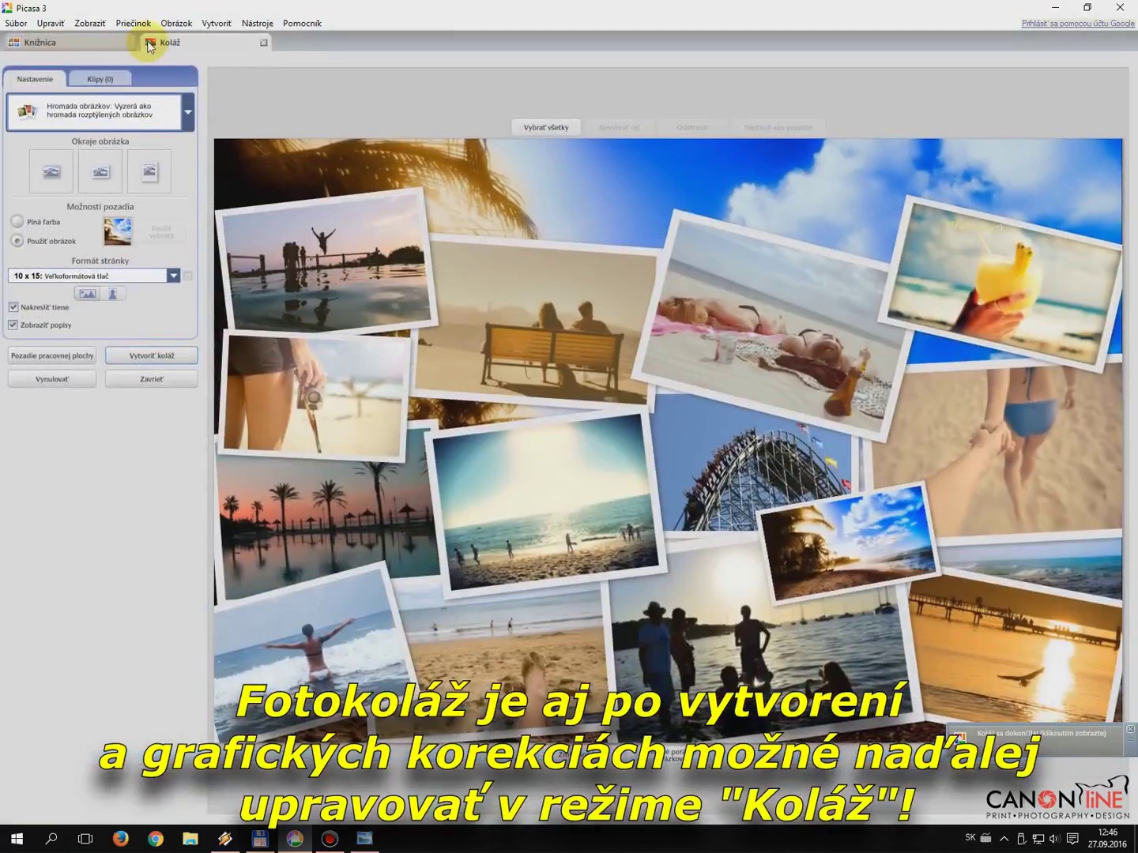
left_click(848, 327)
left_click(948, 241)
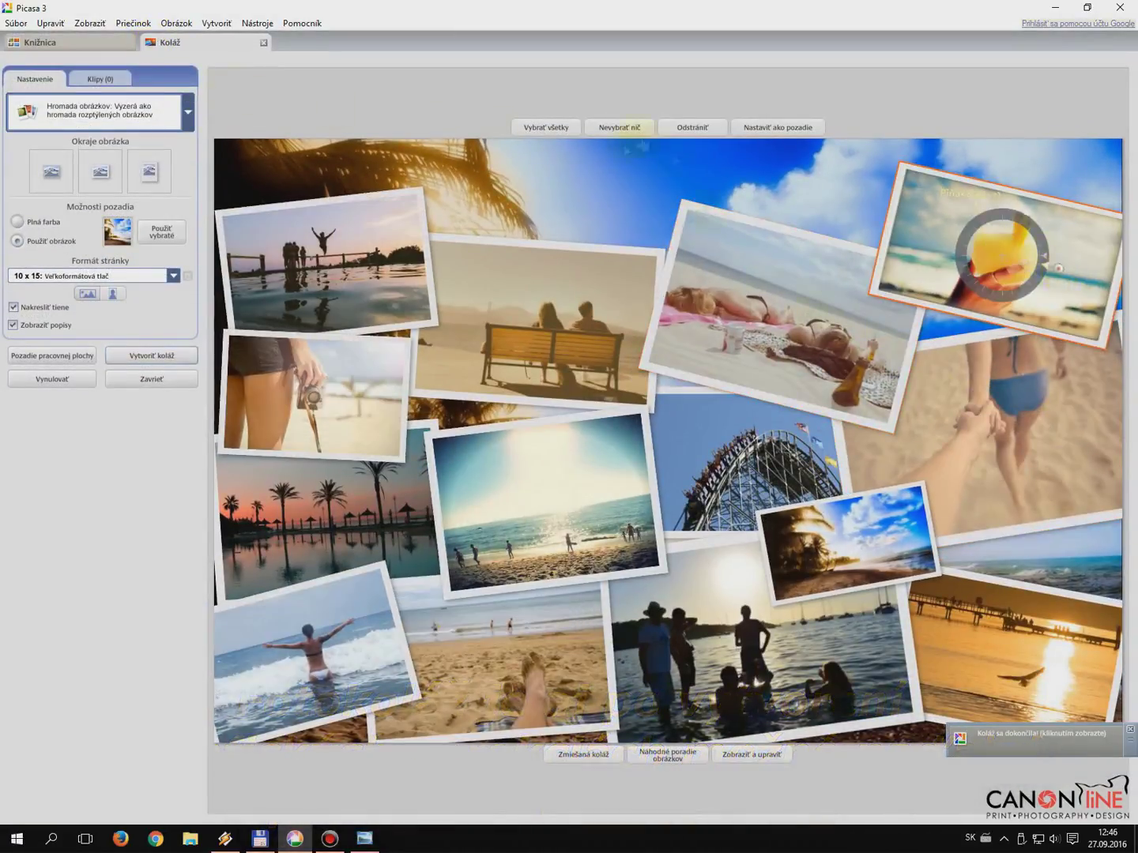
left_click(152, 356)
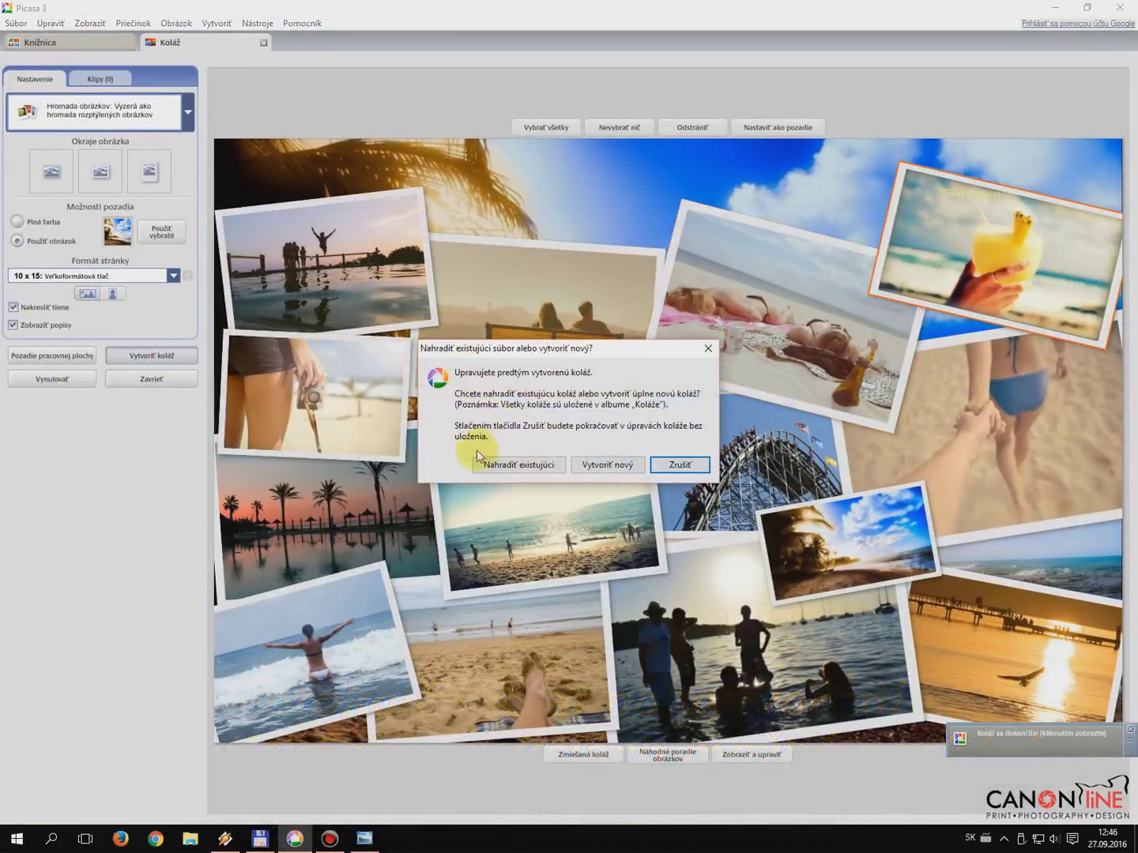
left_click(532, 466)
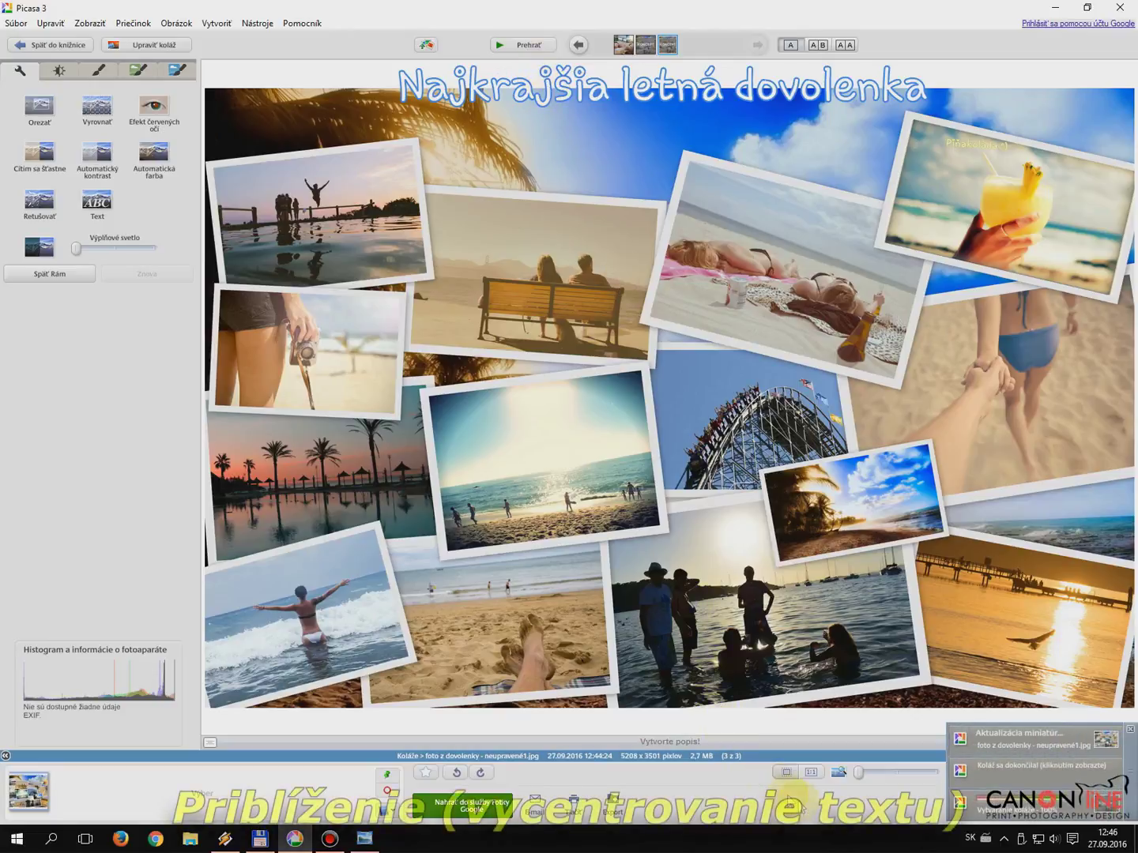
- Nudge the collage's title text slightly upward to centre it better above the photos, and apply the text
left_click(811, 772)
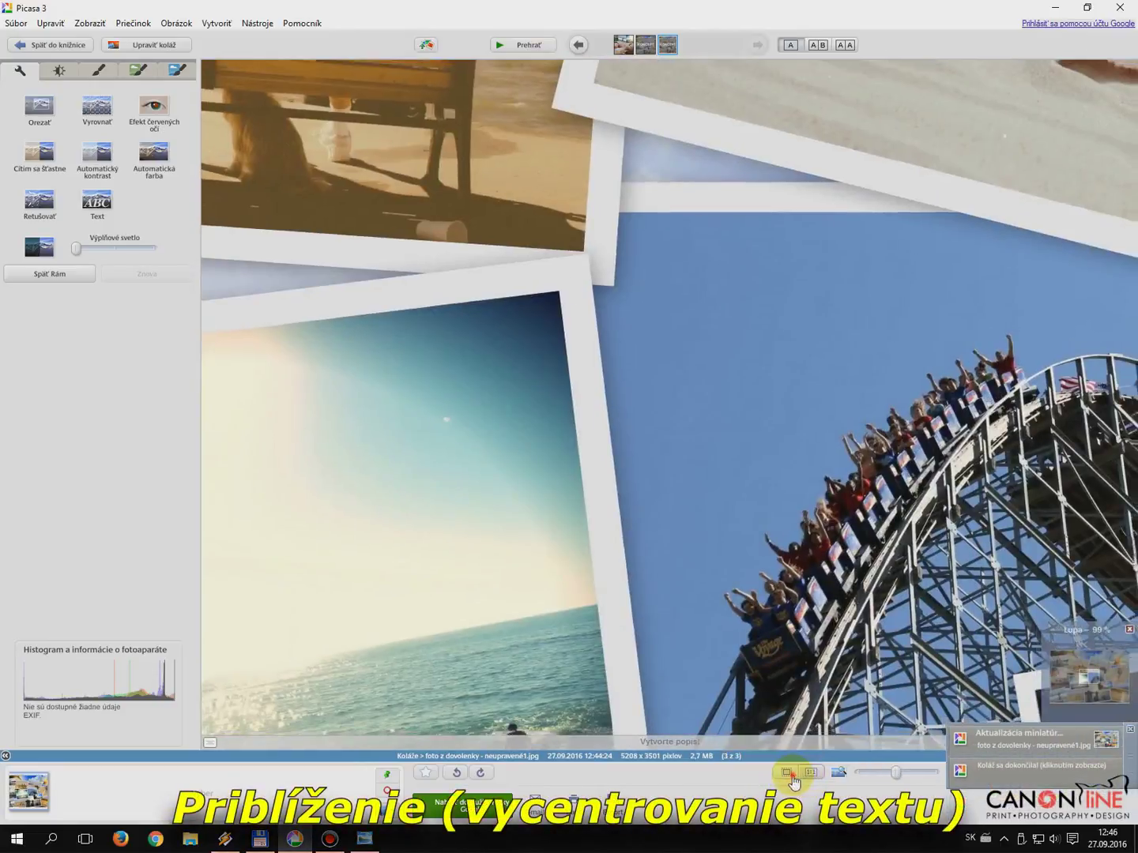
left_click(786, 772)
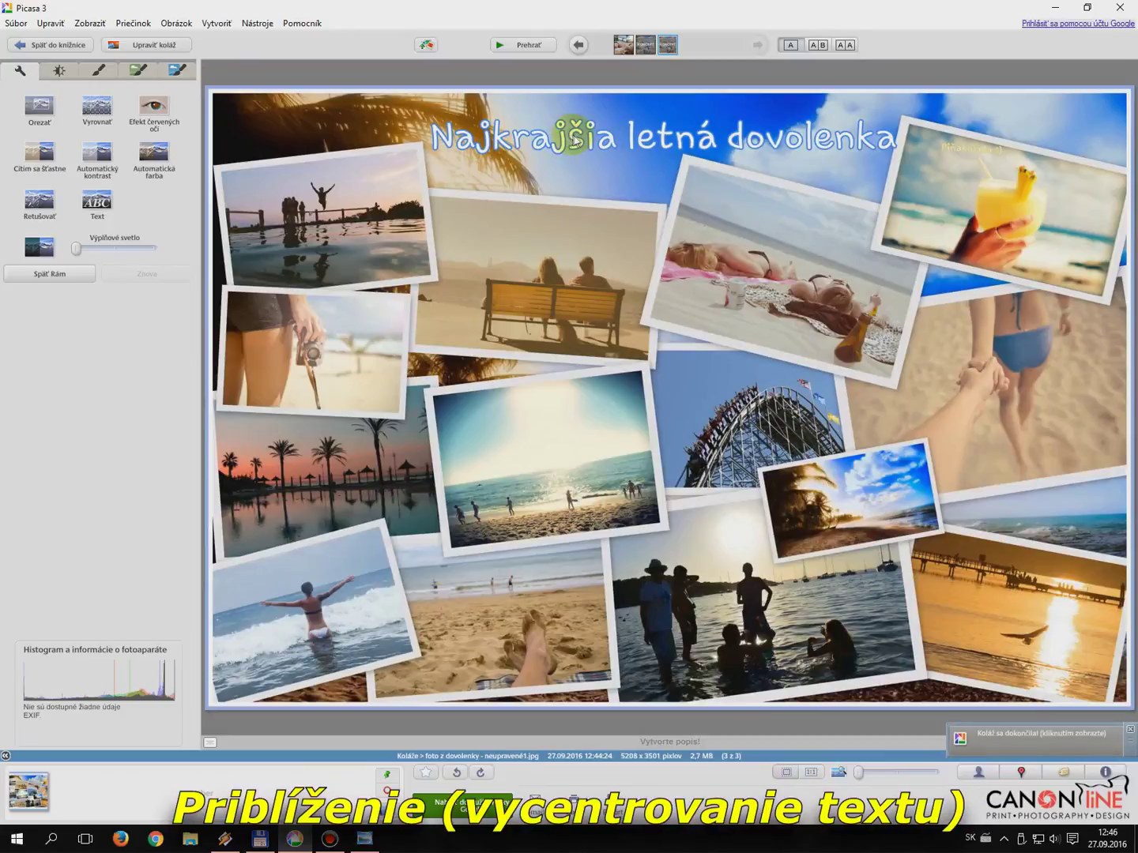
left_click(575, 141)
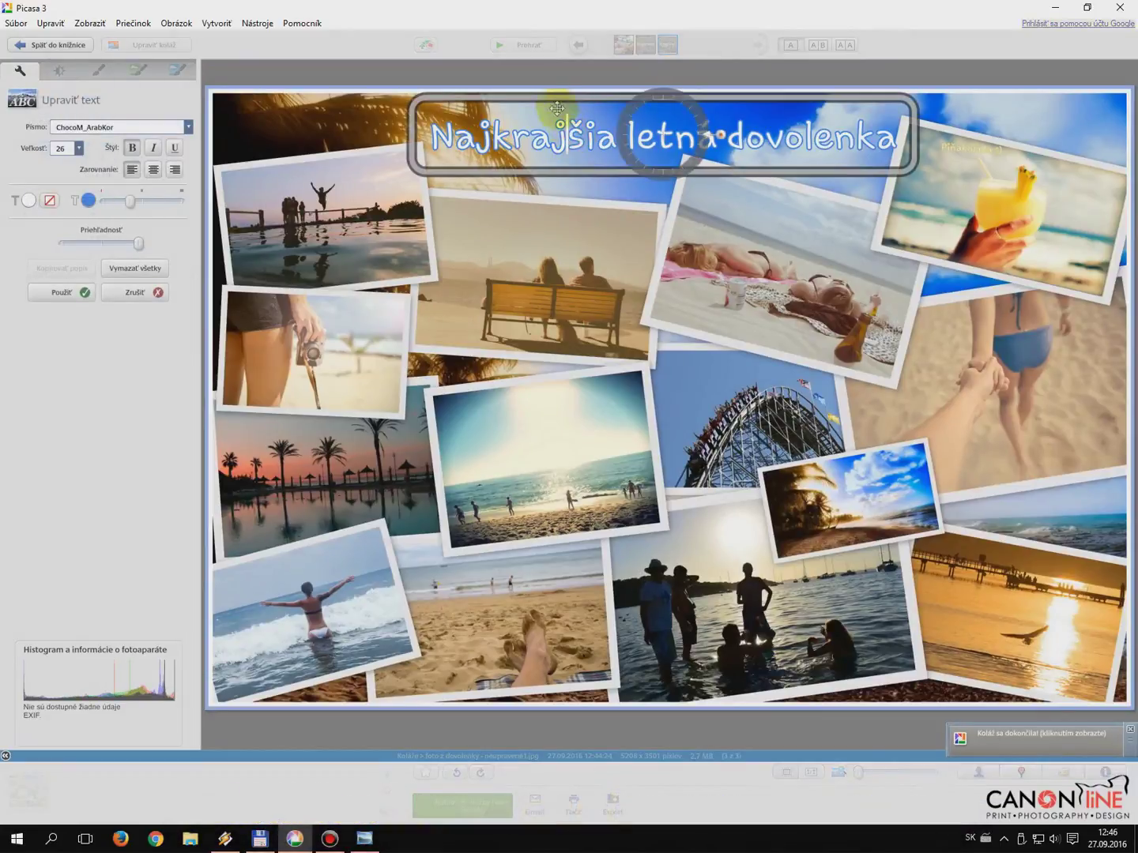
left_click_drag(557, 96, 553, 89)
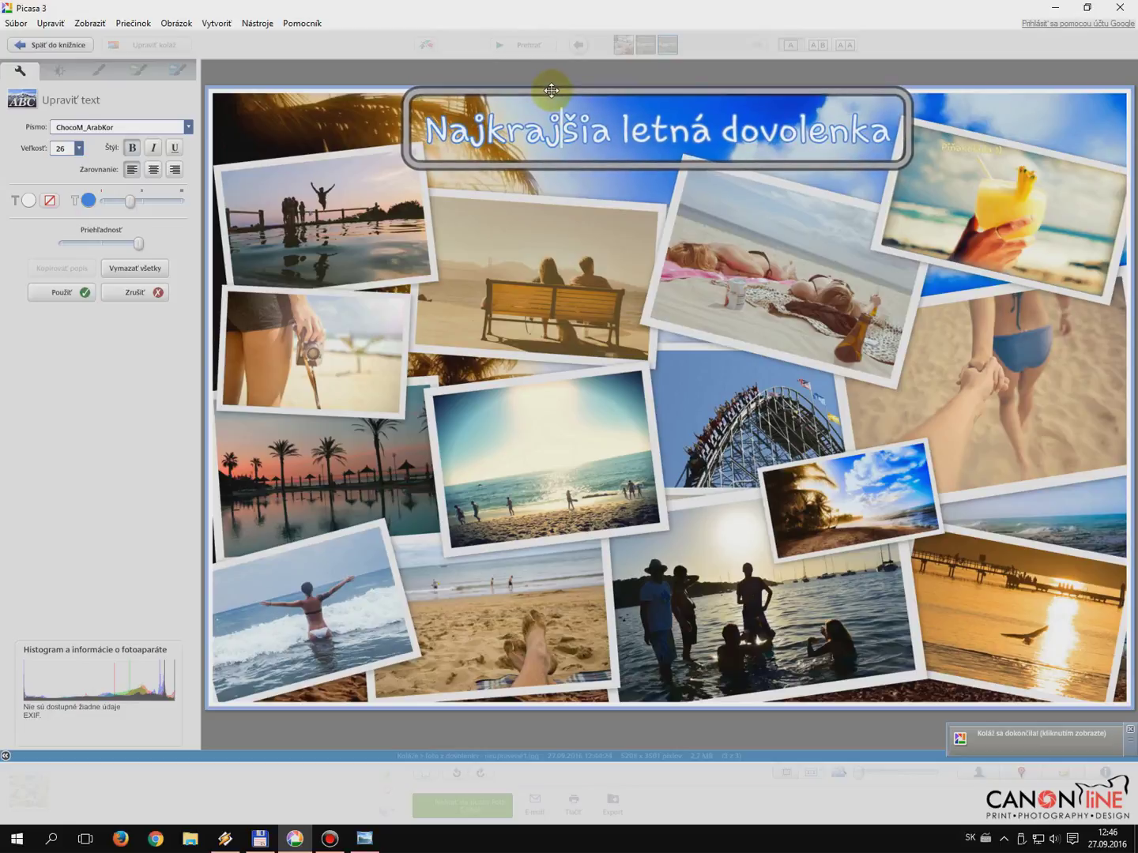
left_click_drag(552, 90, 554, 90)
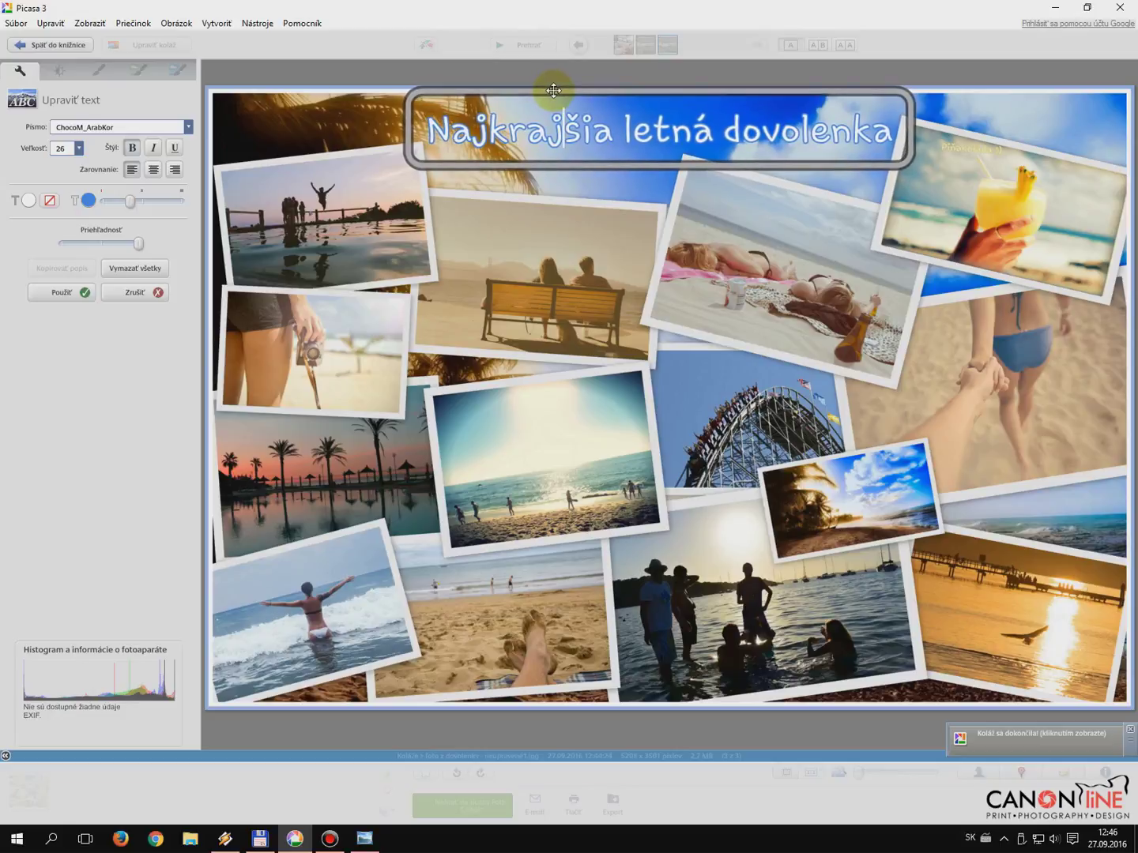
left_click(654, 136)
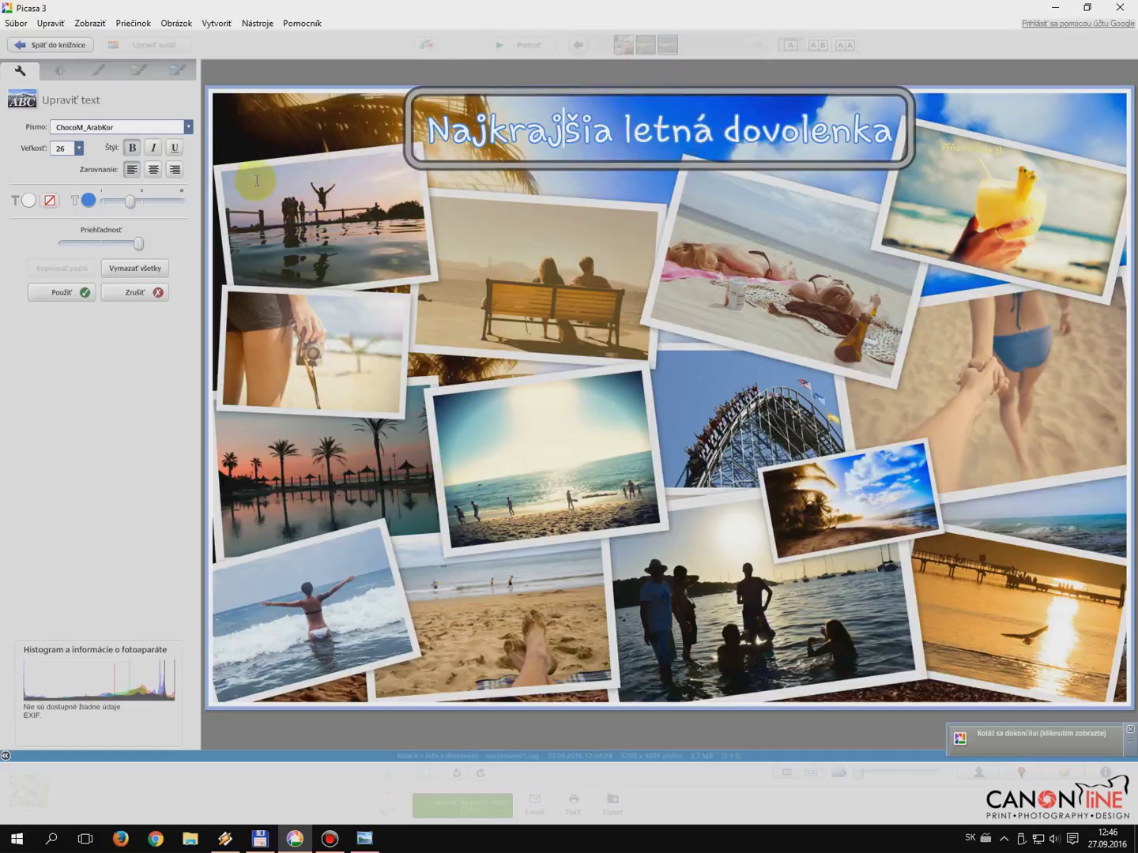
left_click(61, 292)
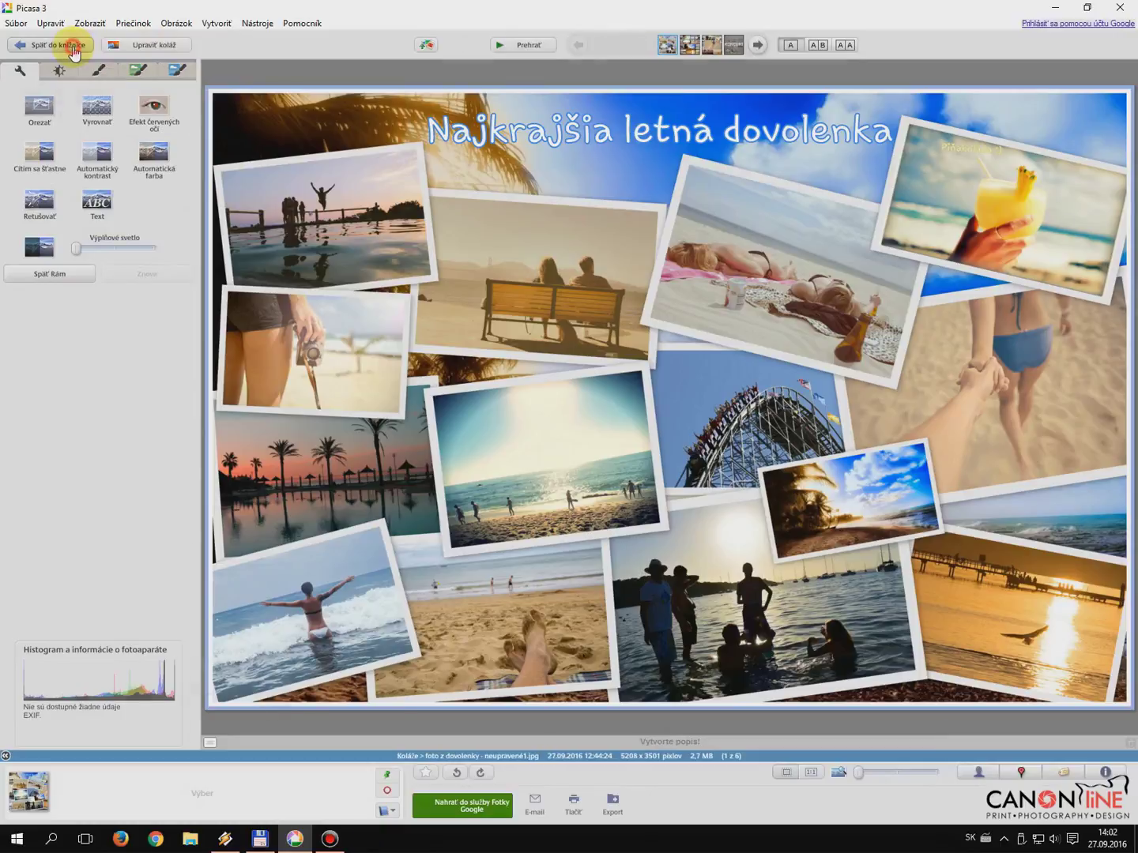
- Return to the library and check the finished collage's file properties, including its location, file size and pixel dimensions
left_click(73, 52)
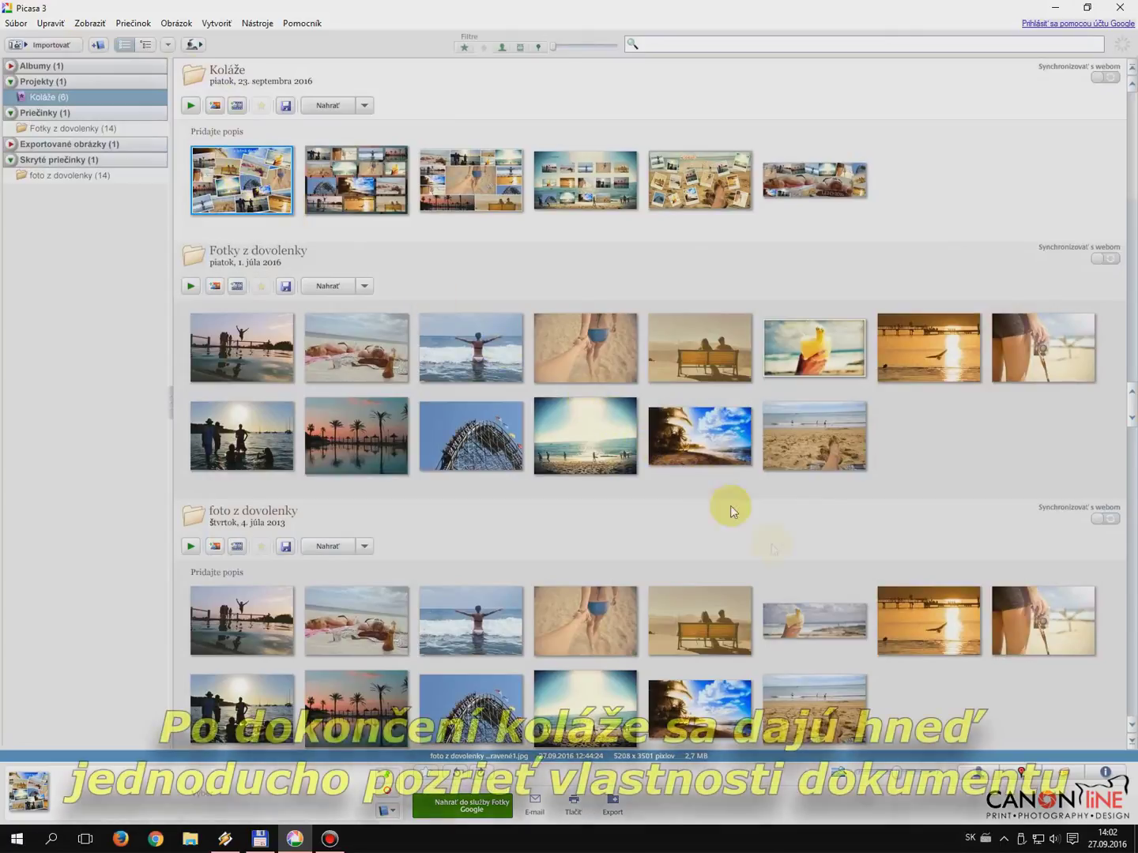
left_click(1116, 779)
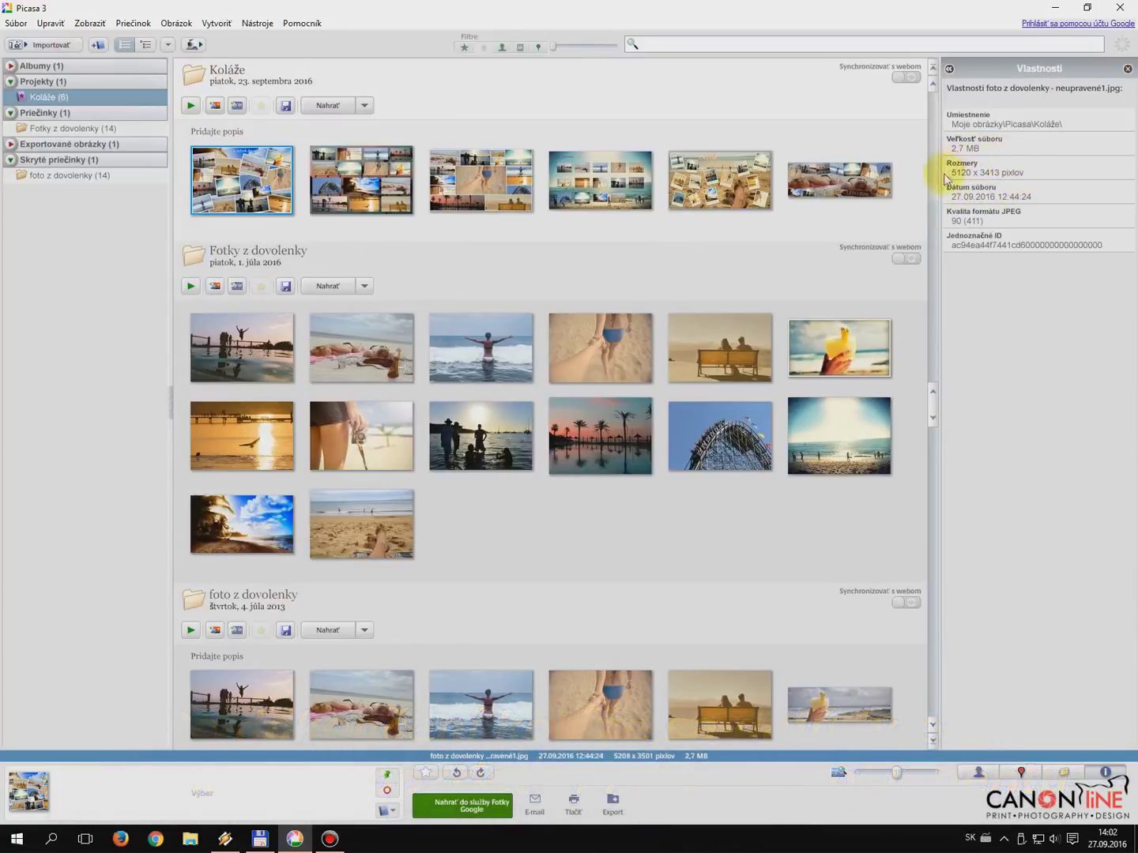
left_click(1126, 71)
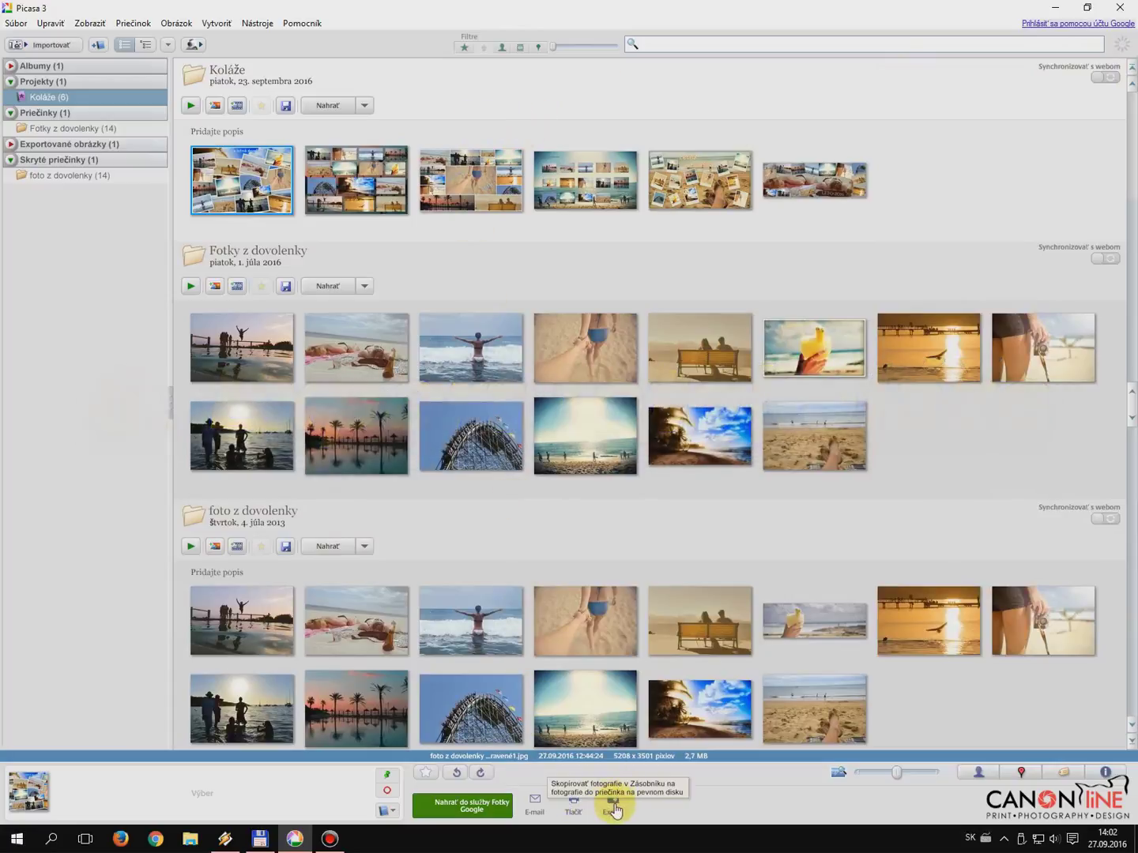
- Export the finished collage to the folder Koláže at its original size with image quality set to Maximálne
left_click(614, 810)
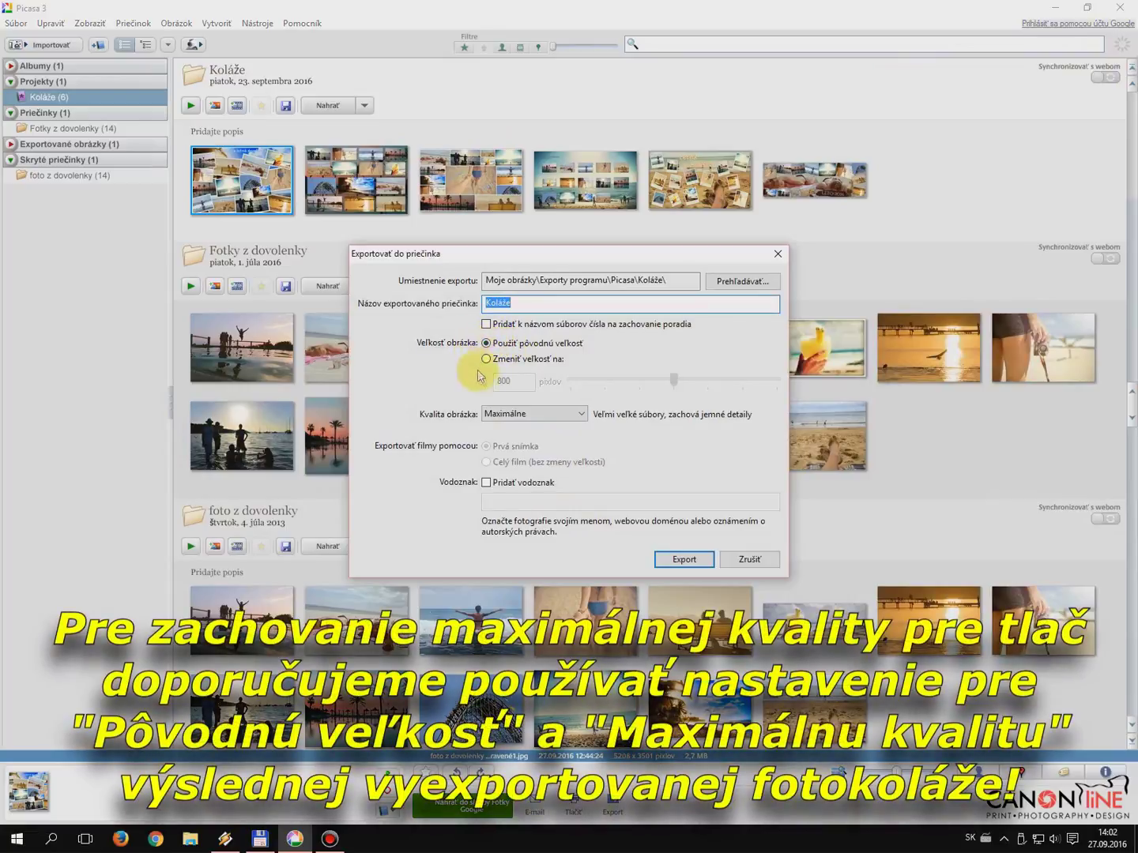
left_click(513, 414)
left_click(518, 454)
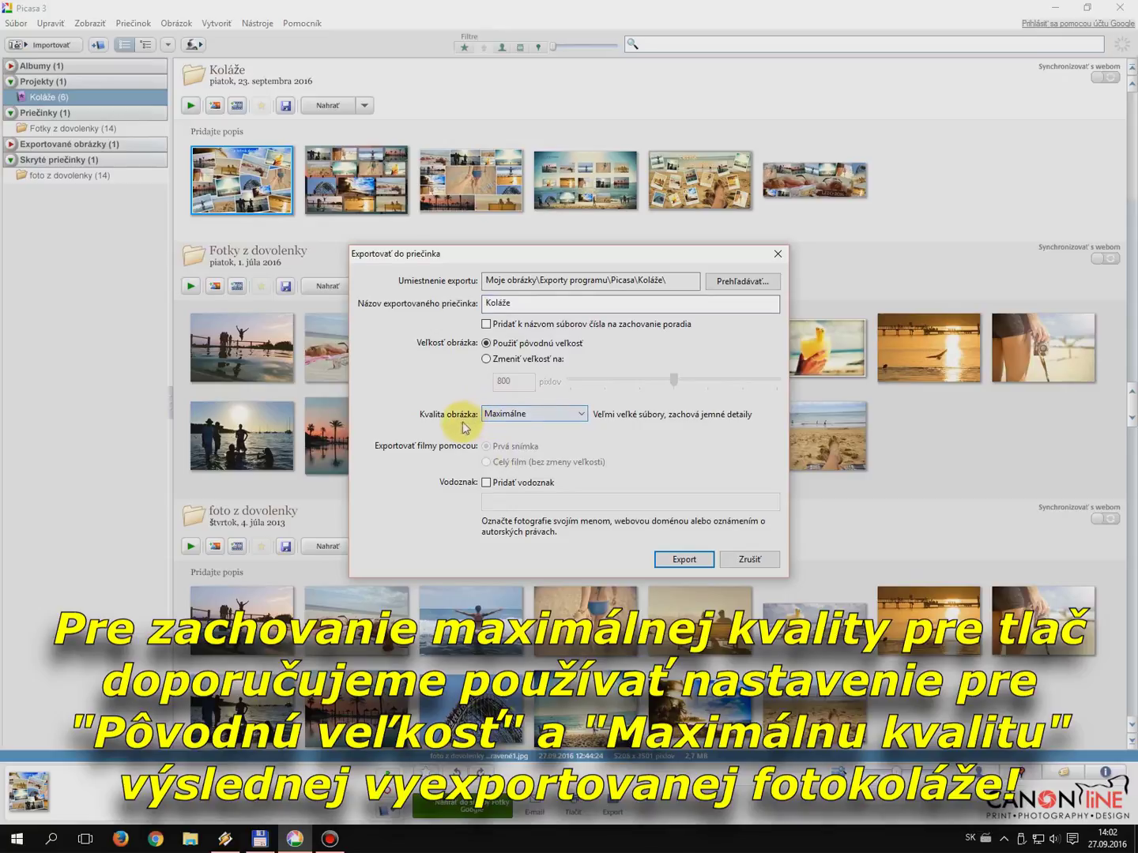
left_click(671, 559)
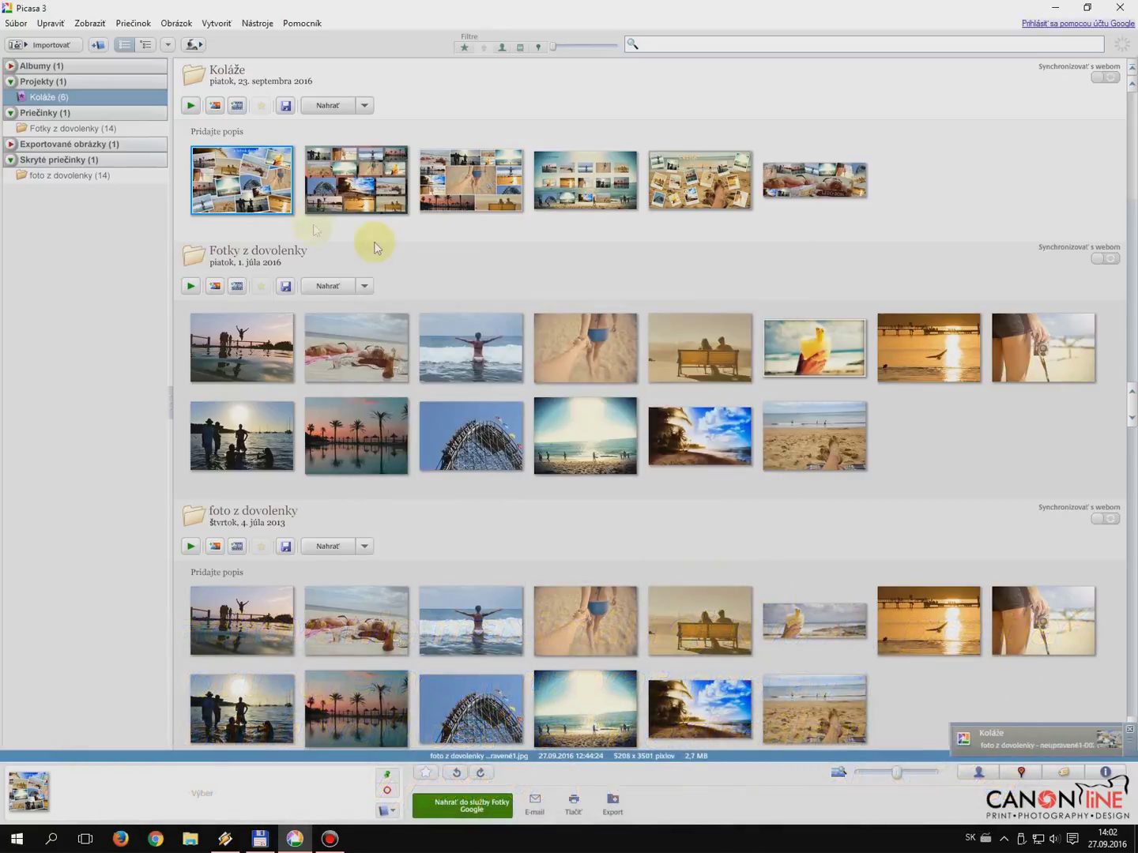
- View the collages in the Koláže album one after another in a widened view, and return to the library
double_click(247, 180)
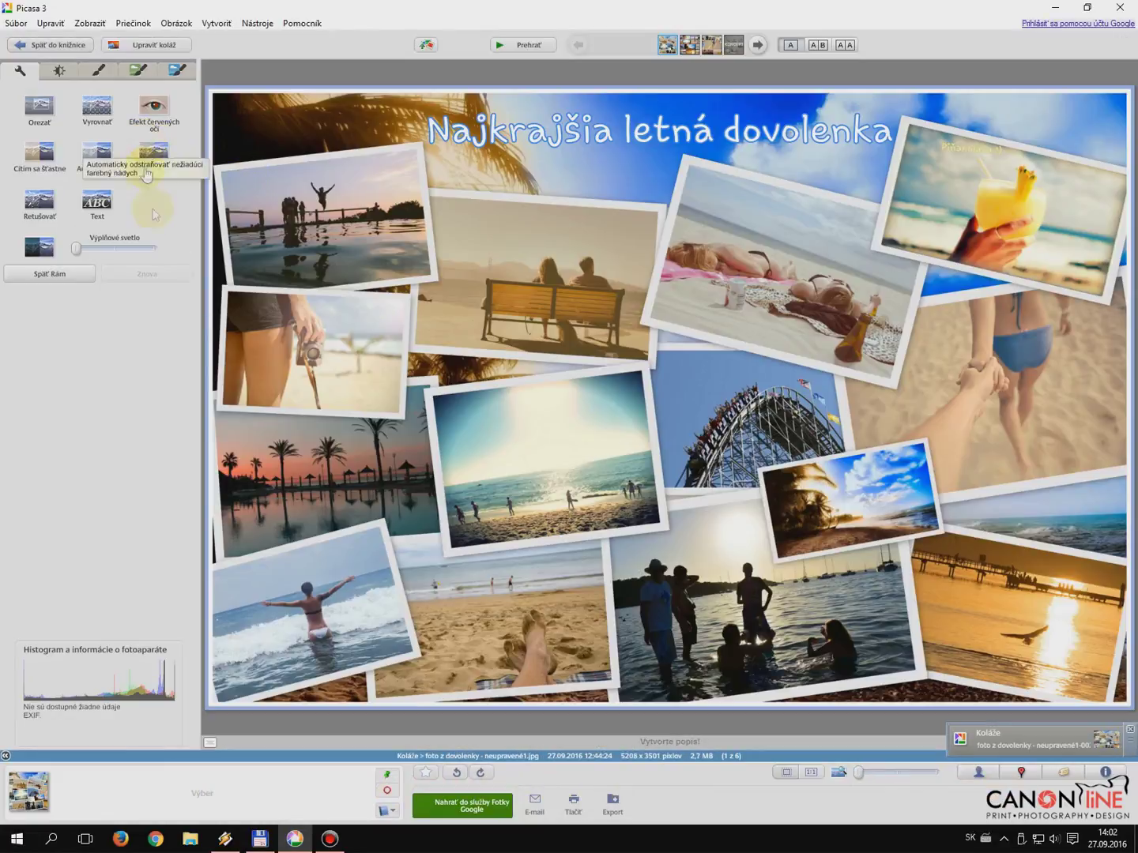
left_click(5, 755)
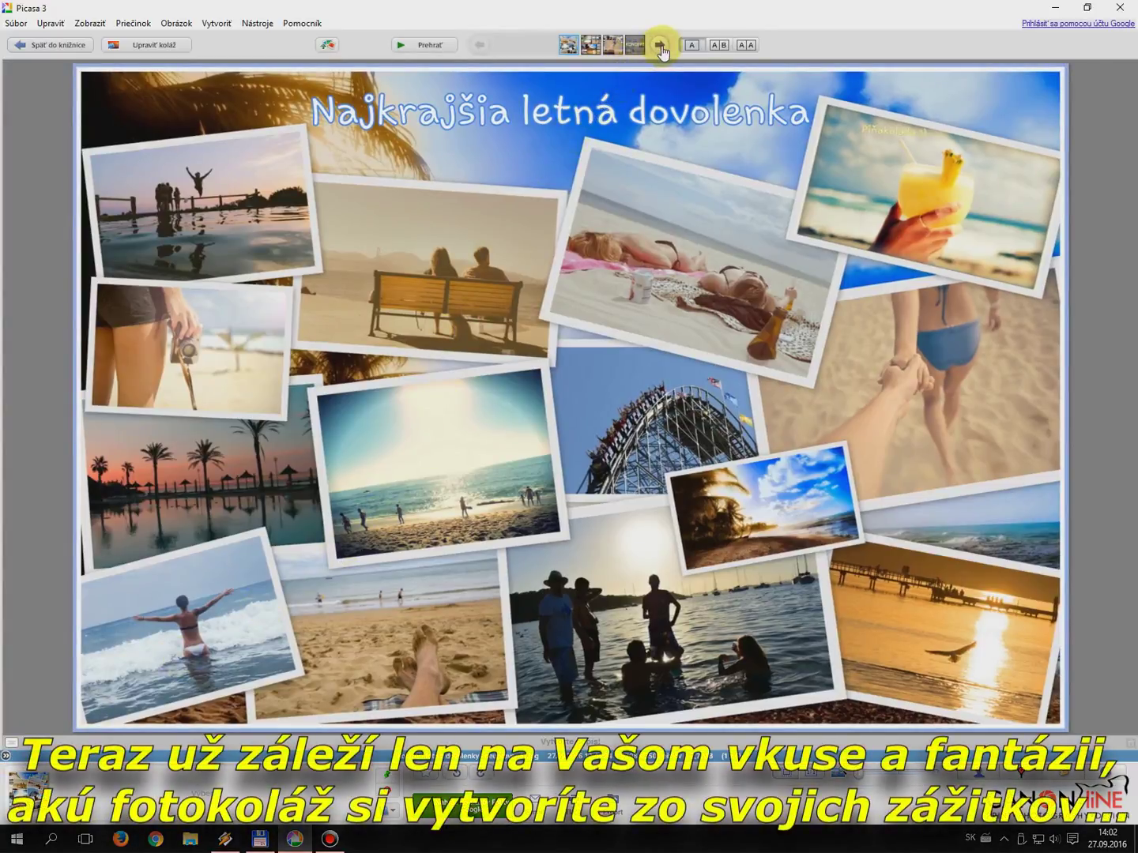
left_click(660, 47)
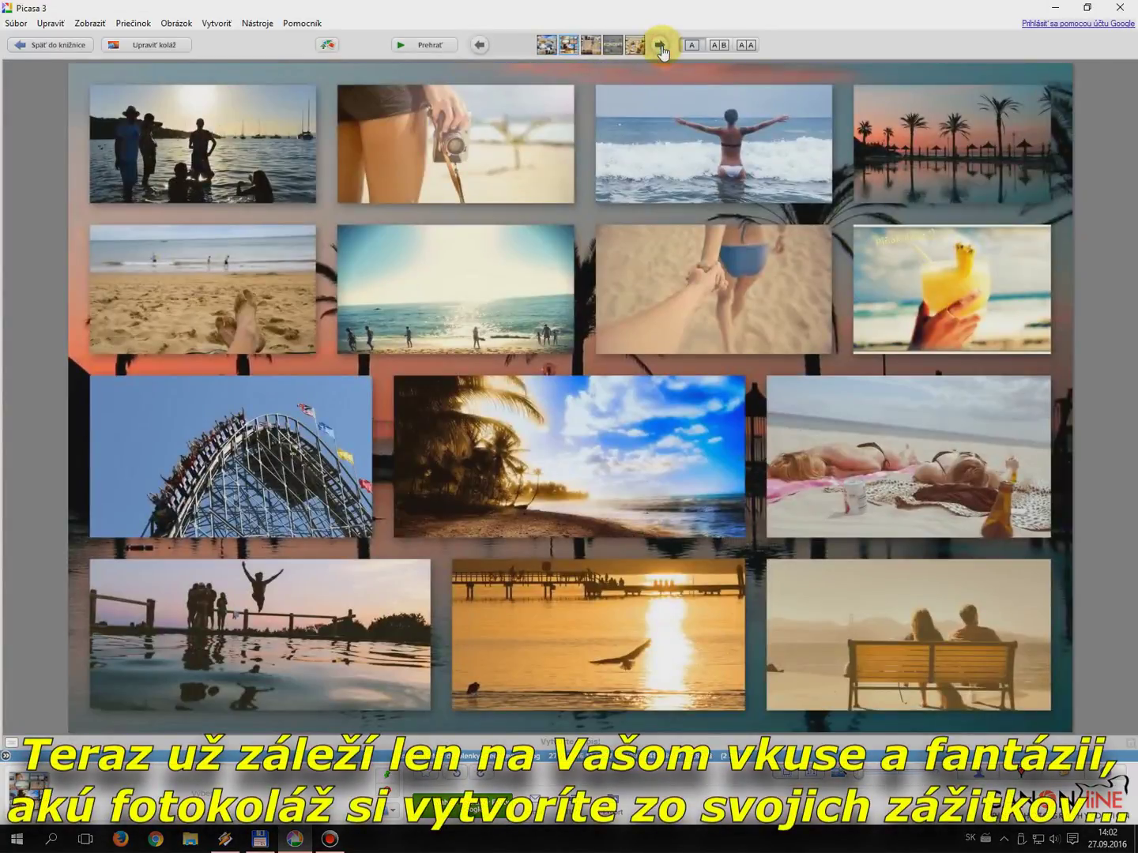
left_click(660, 47)
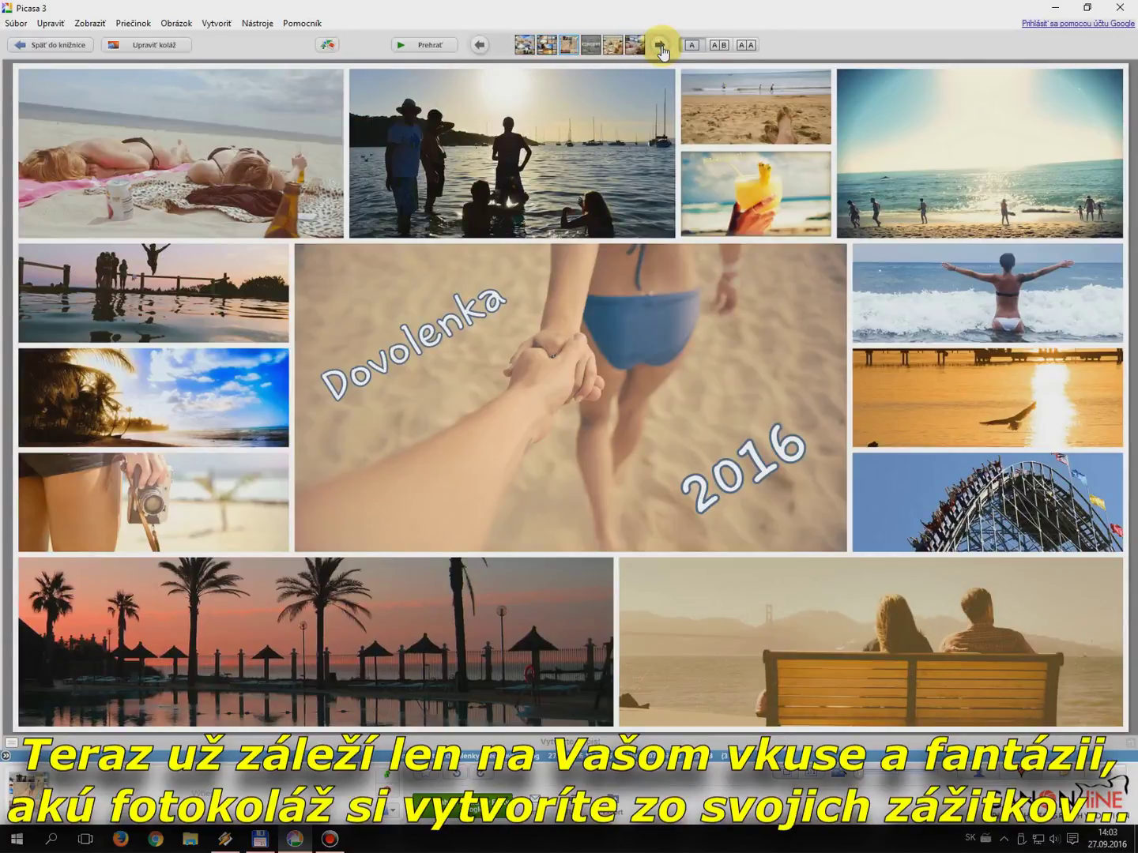
left_click(660, 48)
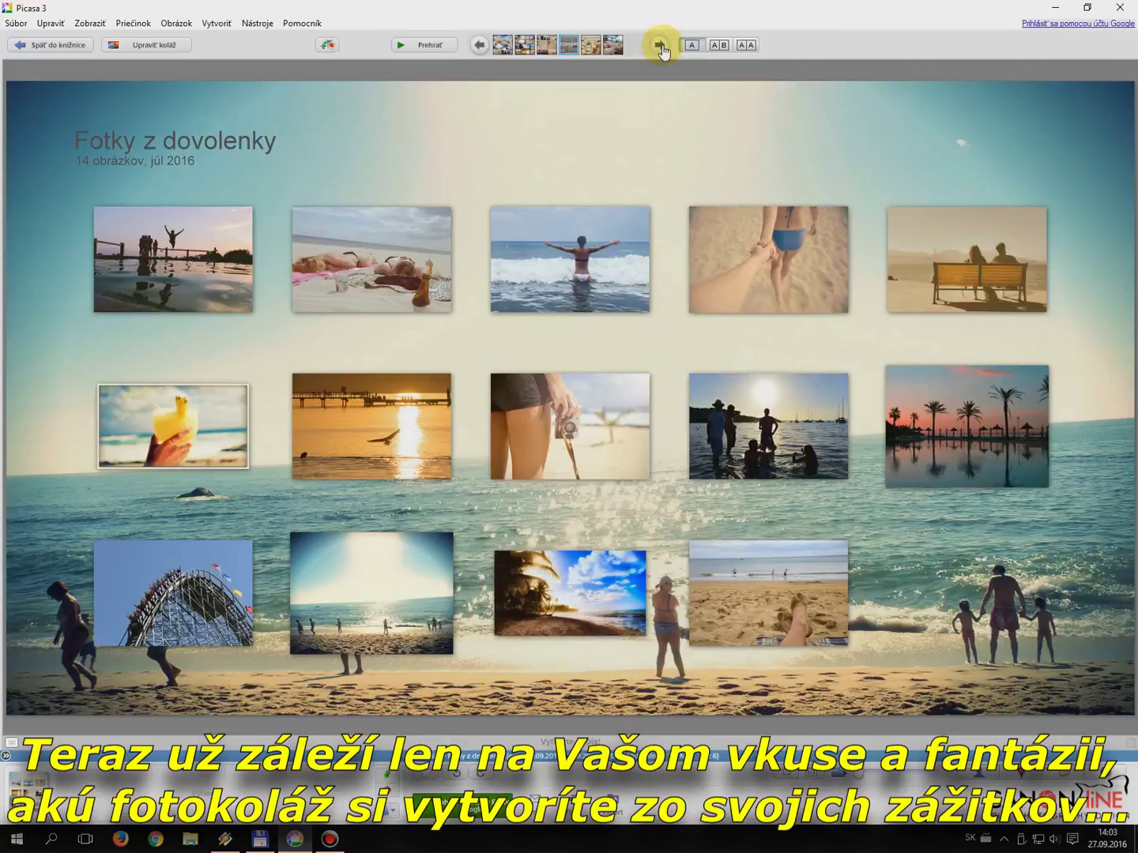
left_click(660, 48)
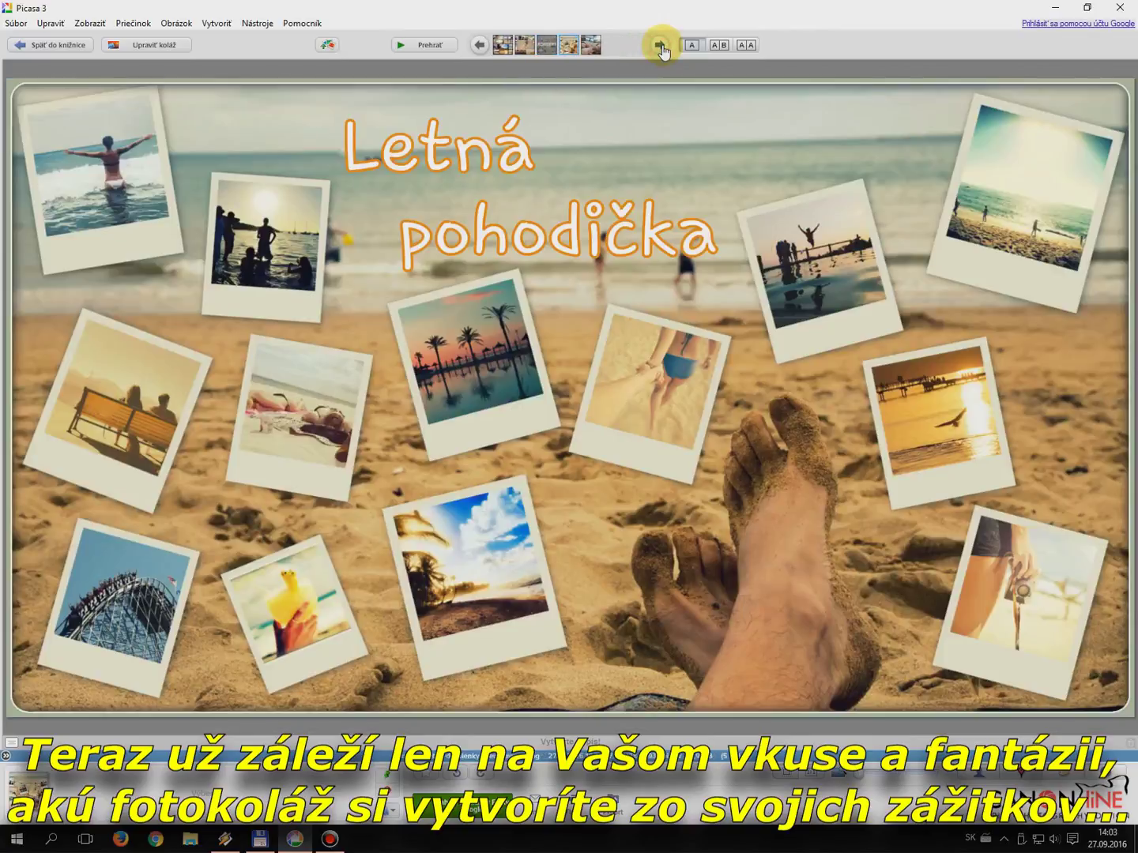
left_click(660, 47)
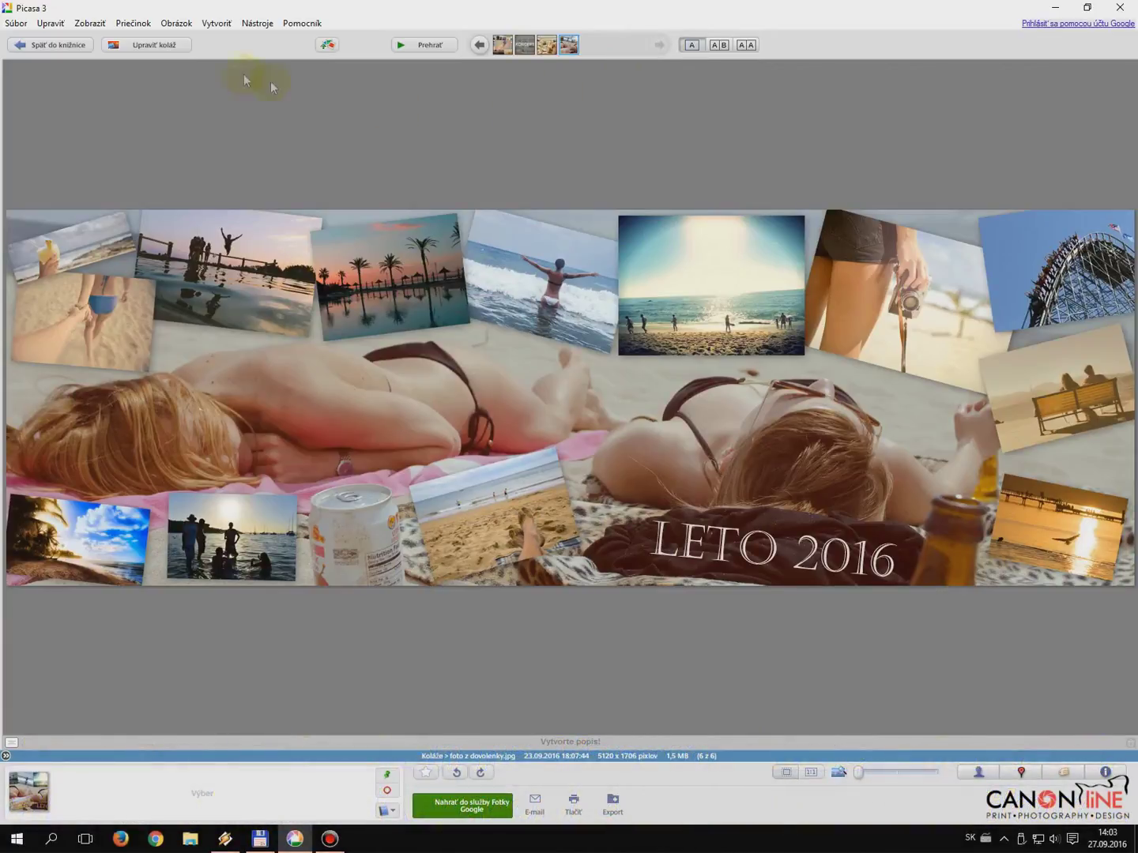
left_click(49, 48)
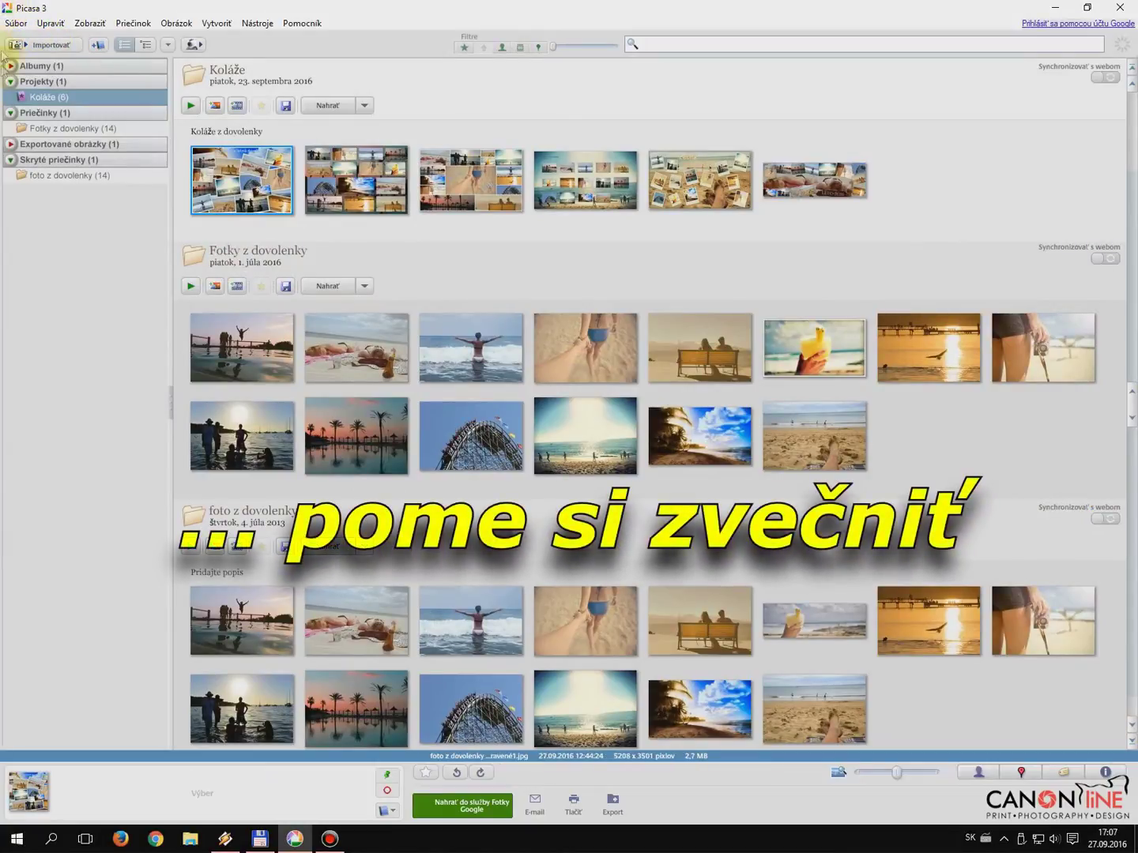
- Switch to File Explorer, browse to Obrázky > Exporty programu > Picasa > Koláže and open the image "Koláž z dovolenky"
left_click(16, 839)
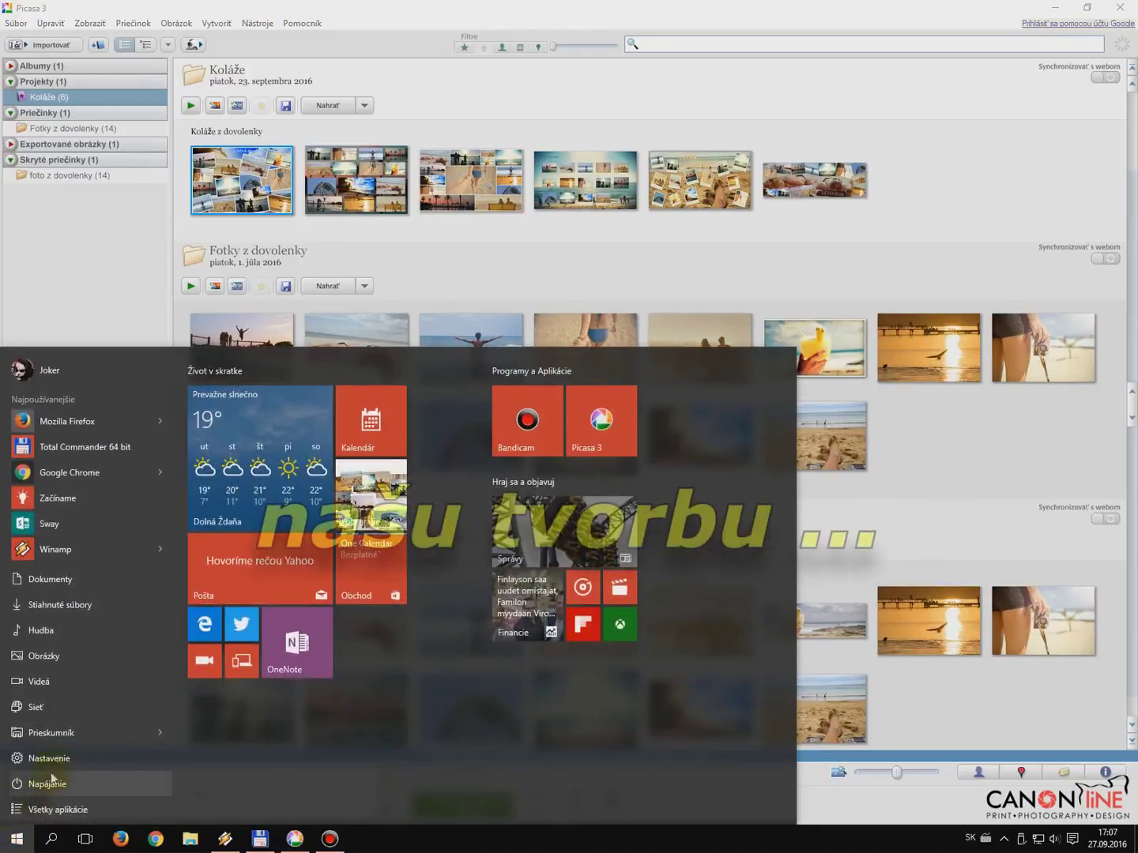
left_click(58, 658)
left_click(348, 294)
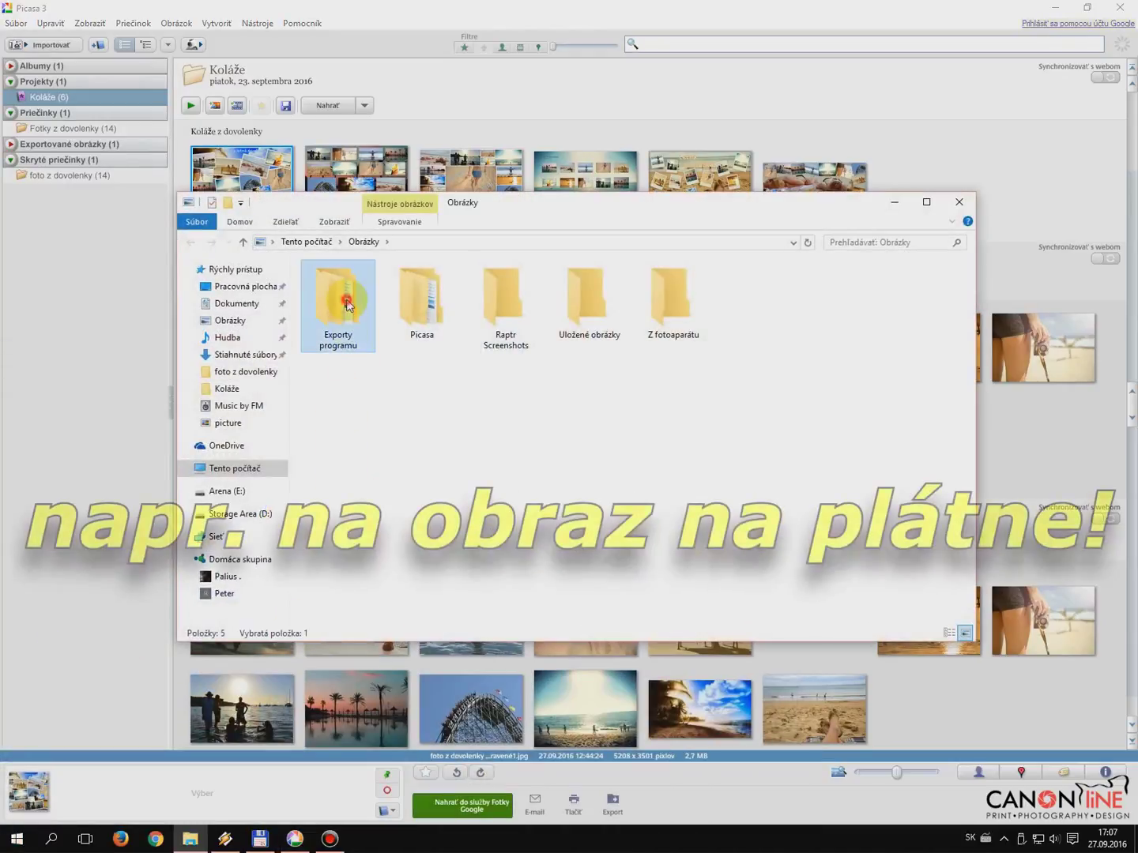
double_click(339, 304)
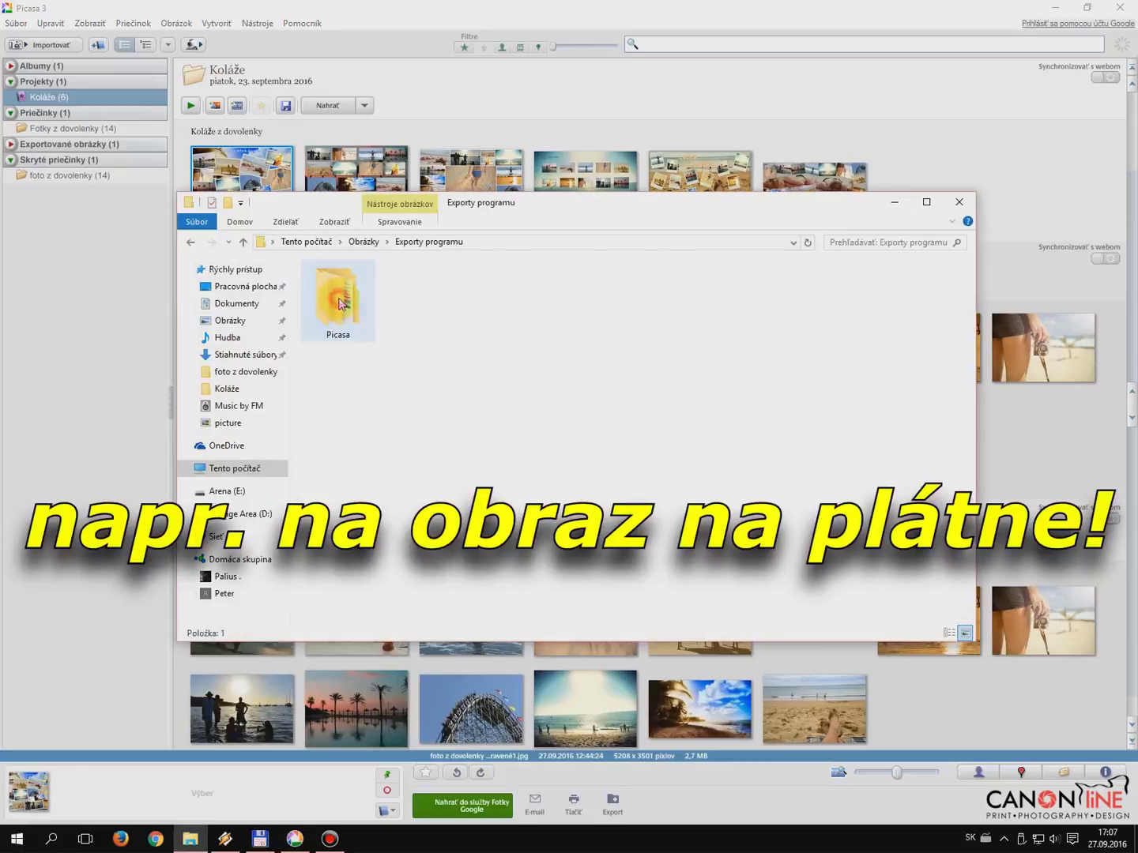
double_click(339, 295)
double_click(340, 301)
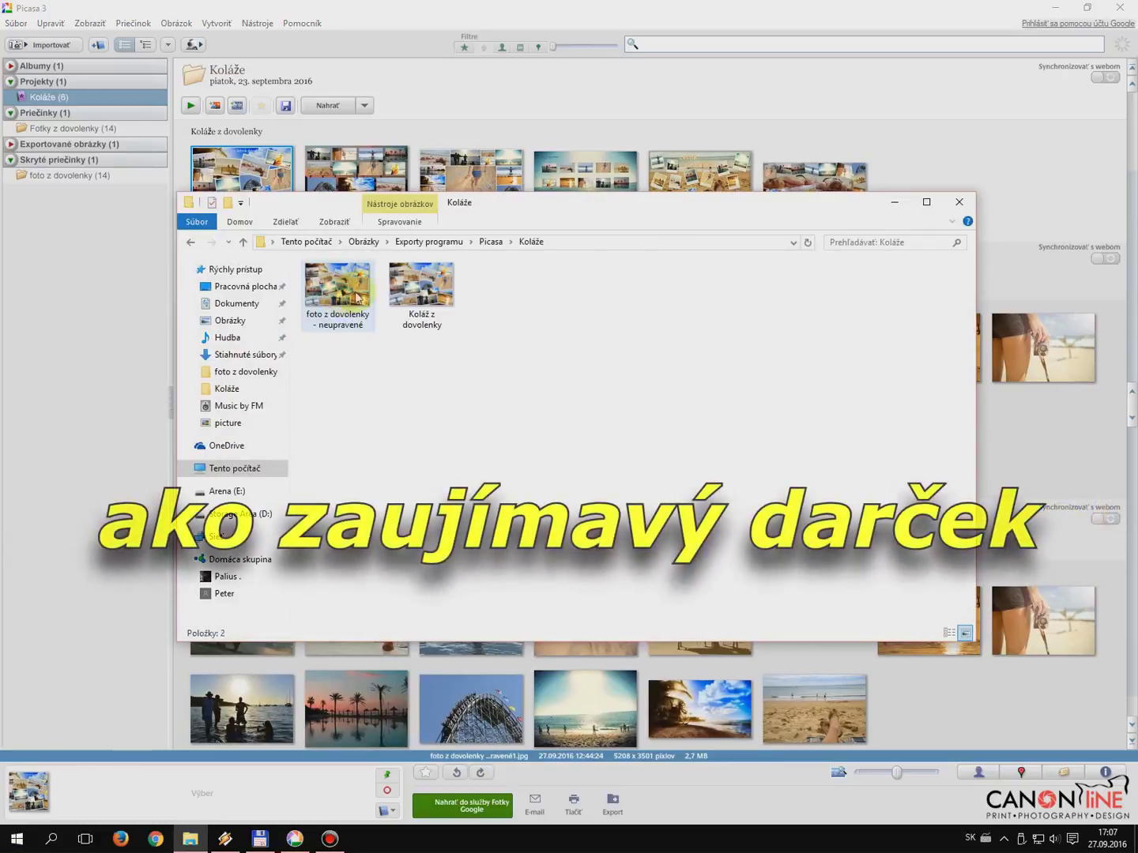
left_click(417, 289)
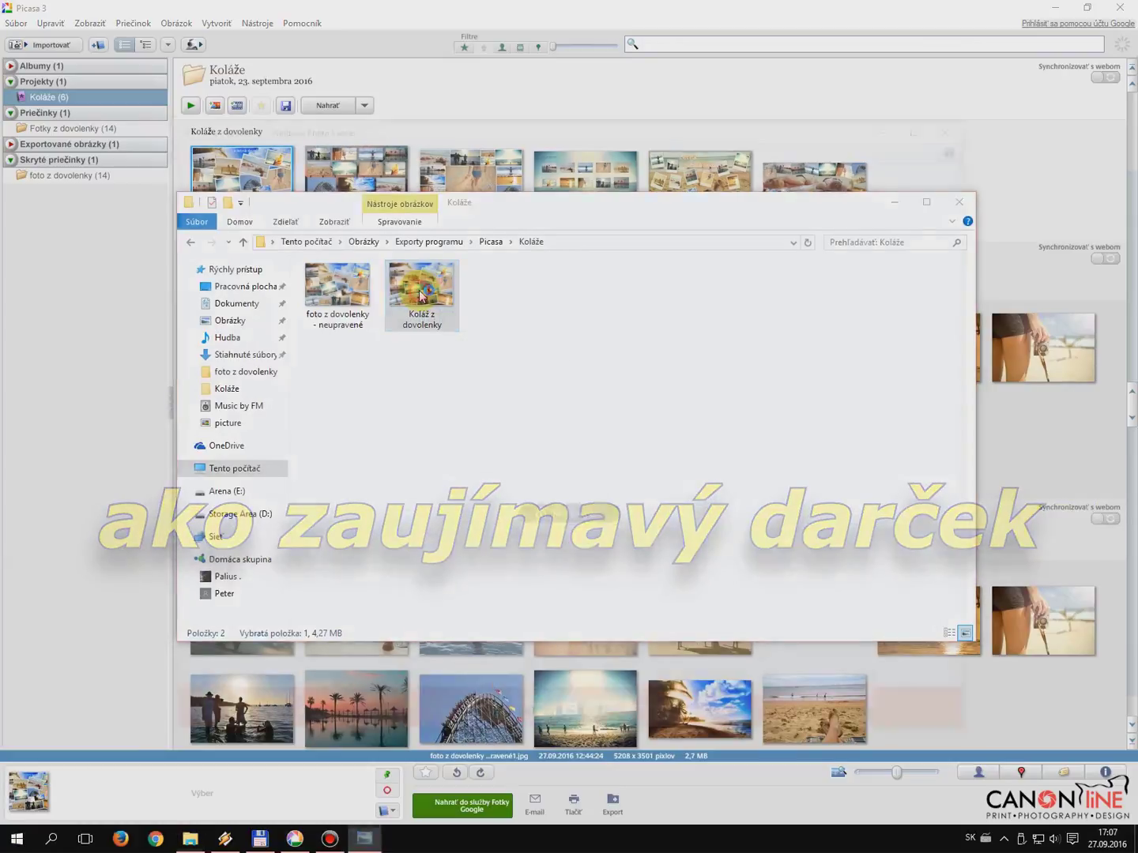
- View the exported collage "Koláž z dovolenky" in the photo viewer and close it
double_click(433, 298)
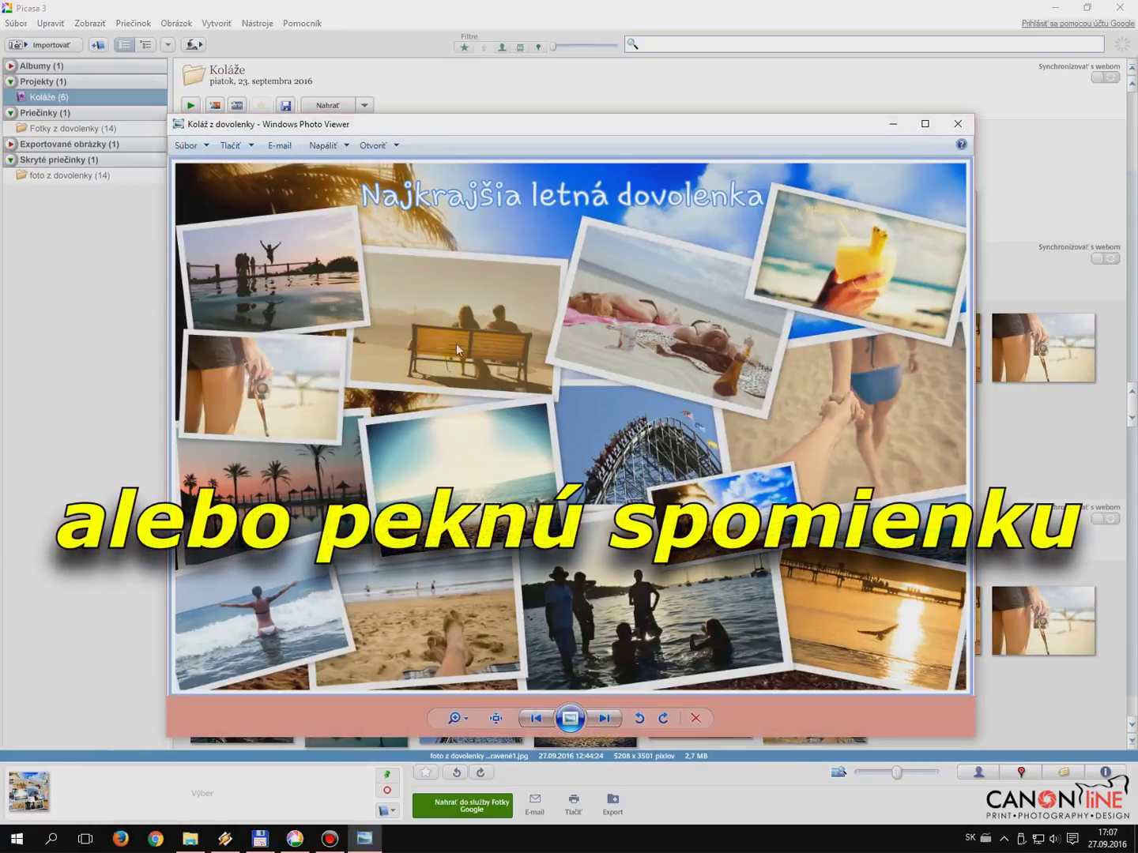
left_click(957, 123)
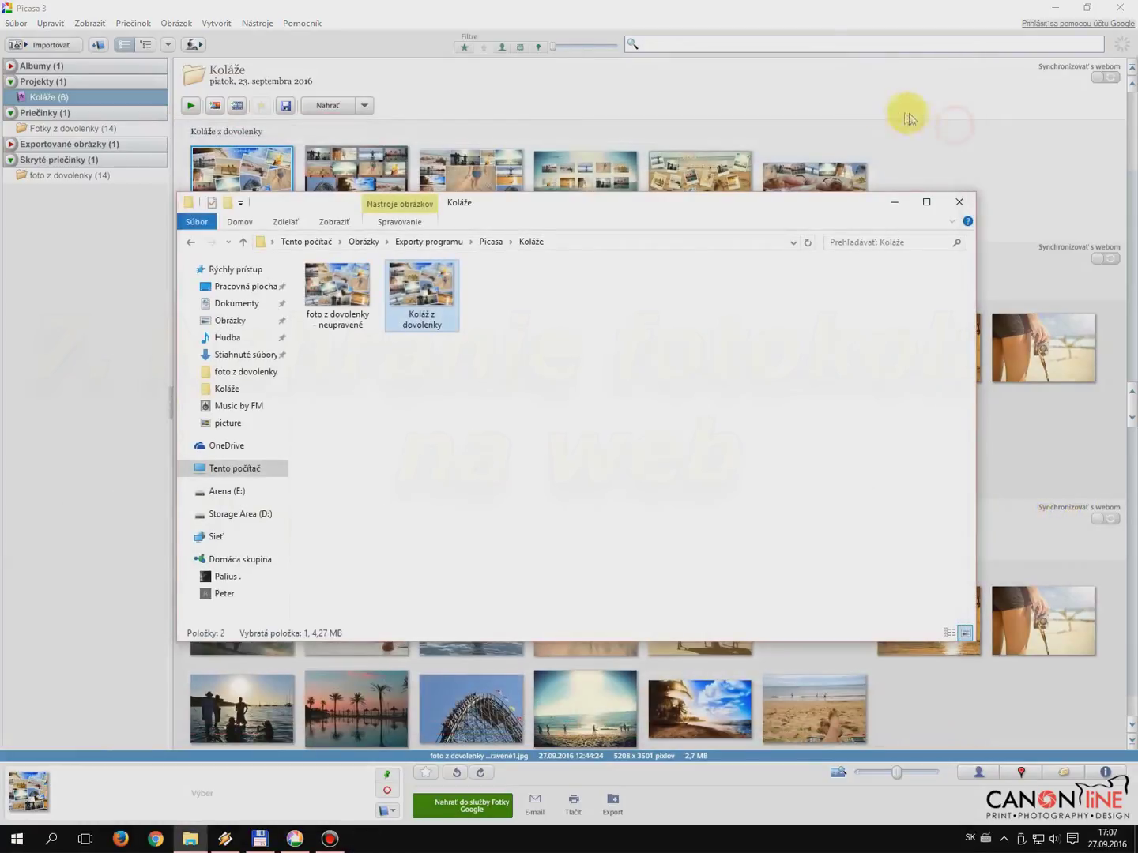
- Switch to Firefox with the canonline.sk shop and open the recommended product "Foto na plátne - Vnútorný rám"
left_click(124, 844)
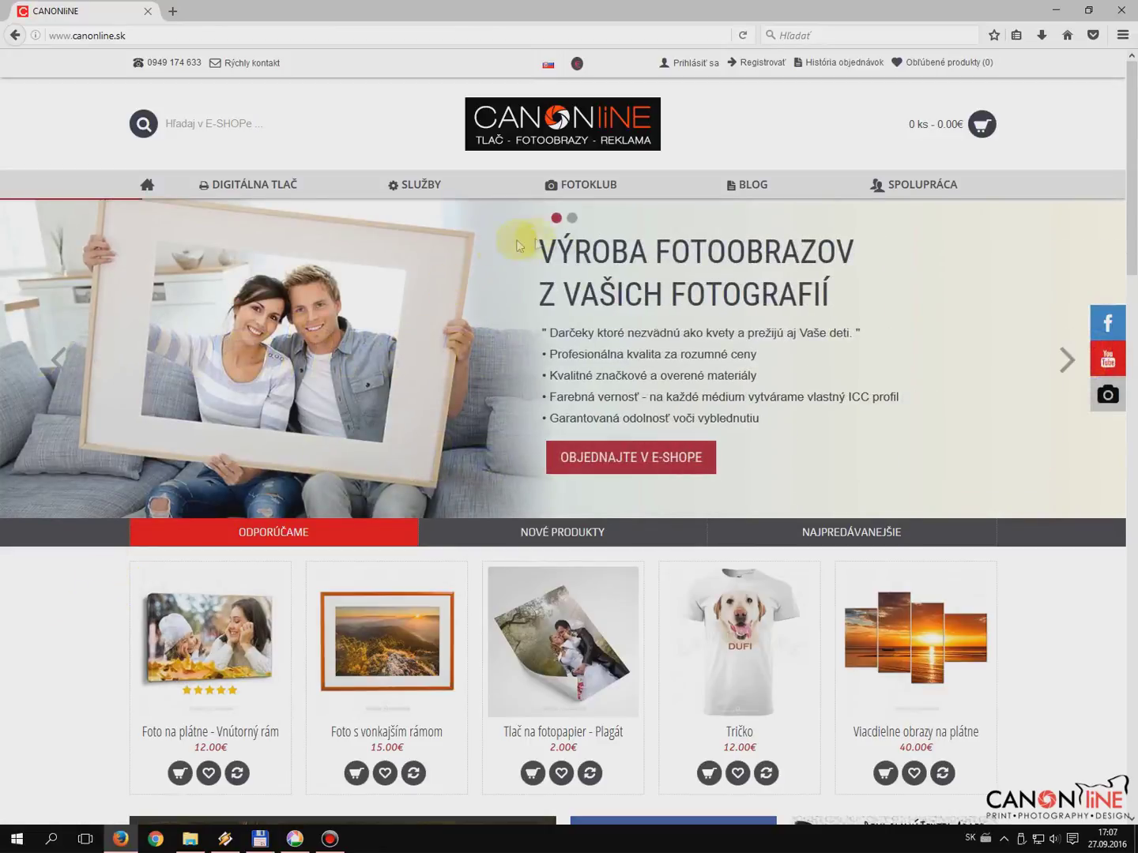
scroll(330, 412, "down", 3)
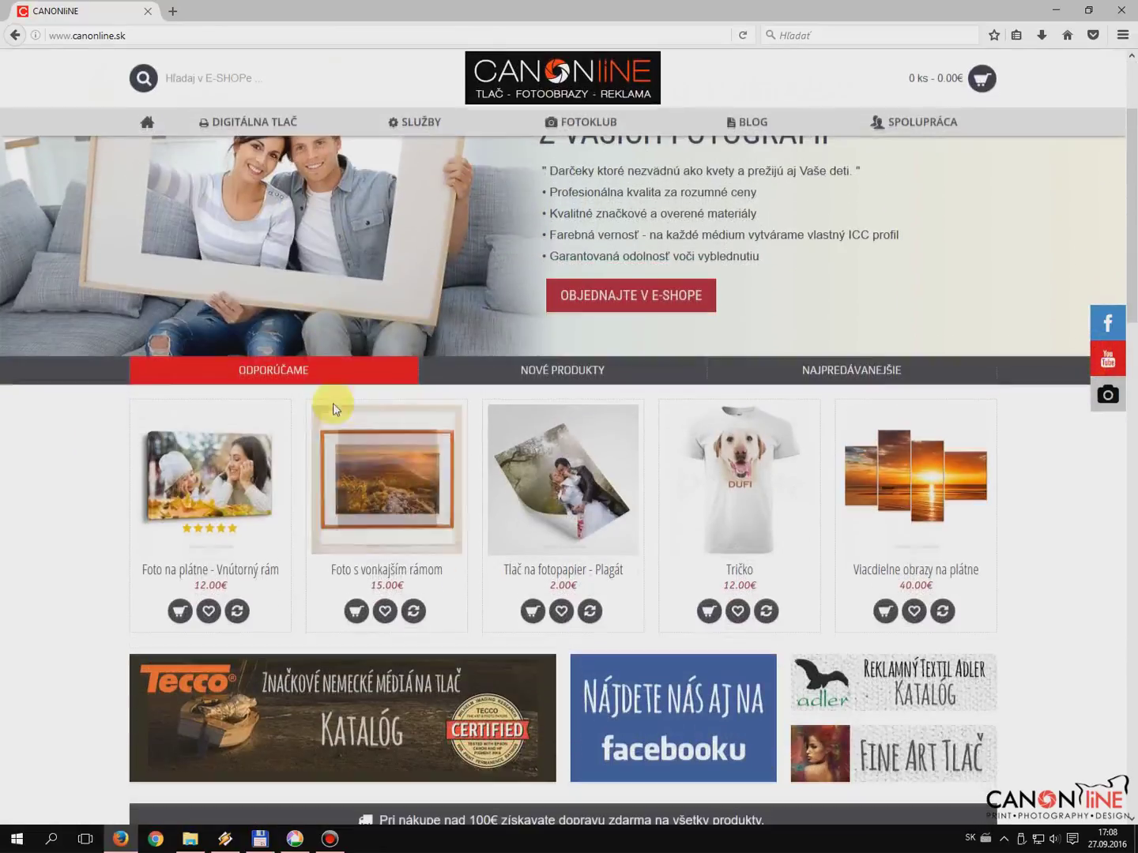
left_click(225, 476)
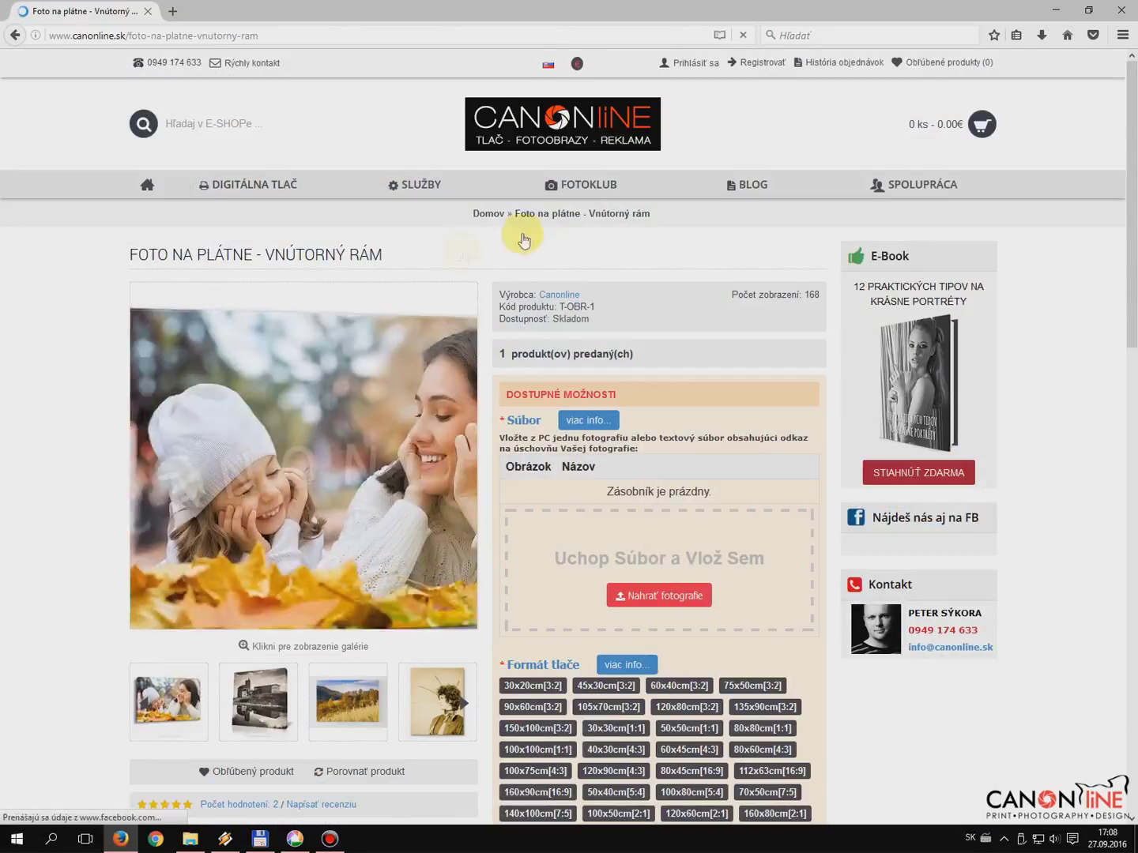
- Upload the image "Koláž z dovolenky" from the Koláže folder as the photo for the canvas print
scroll(695, 308, "down", 1)
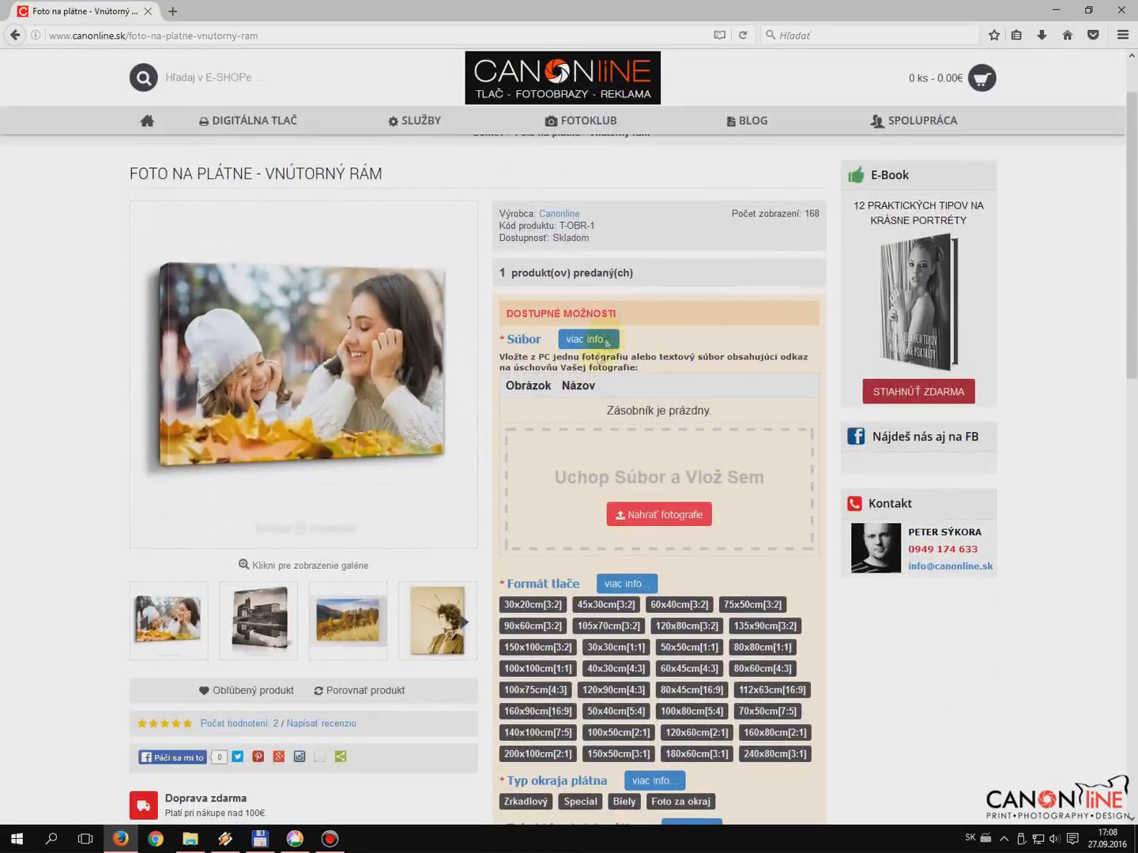
left_click(642, 521)
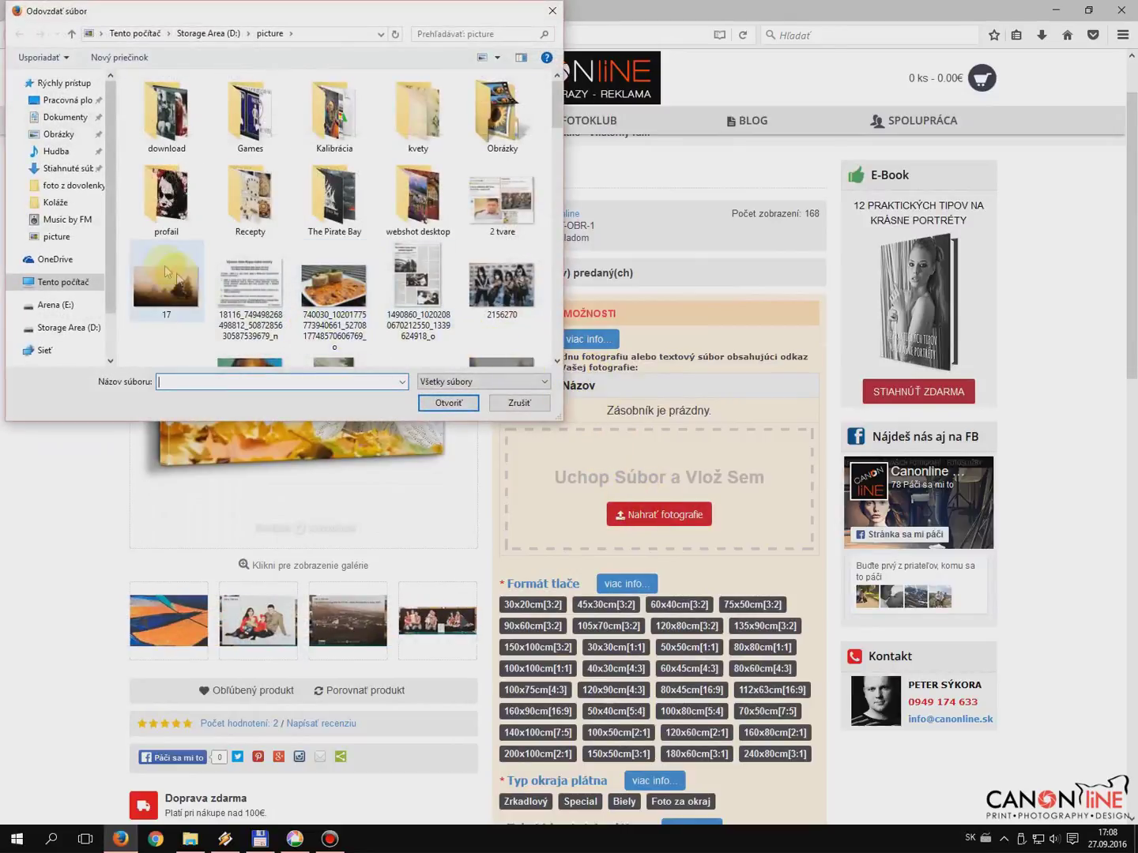
left_click(55, 203)
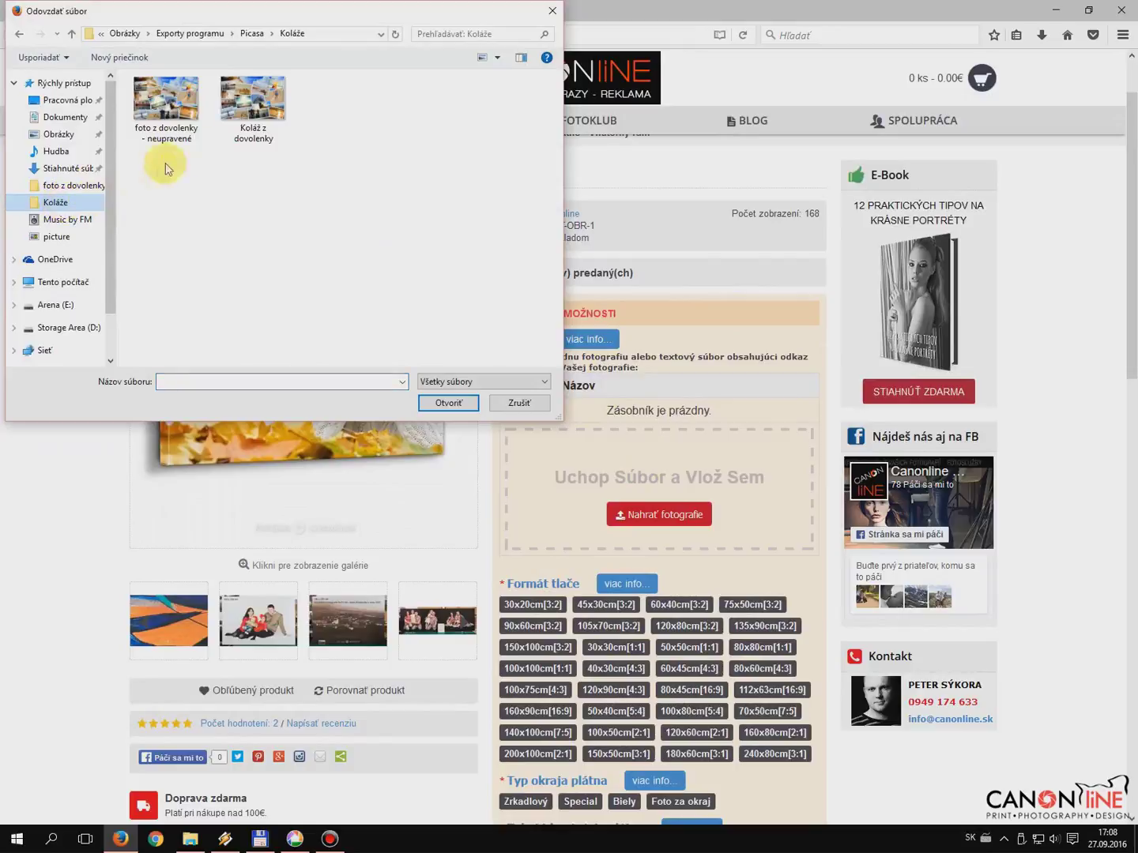
left_click(252, 100)
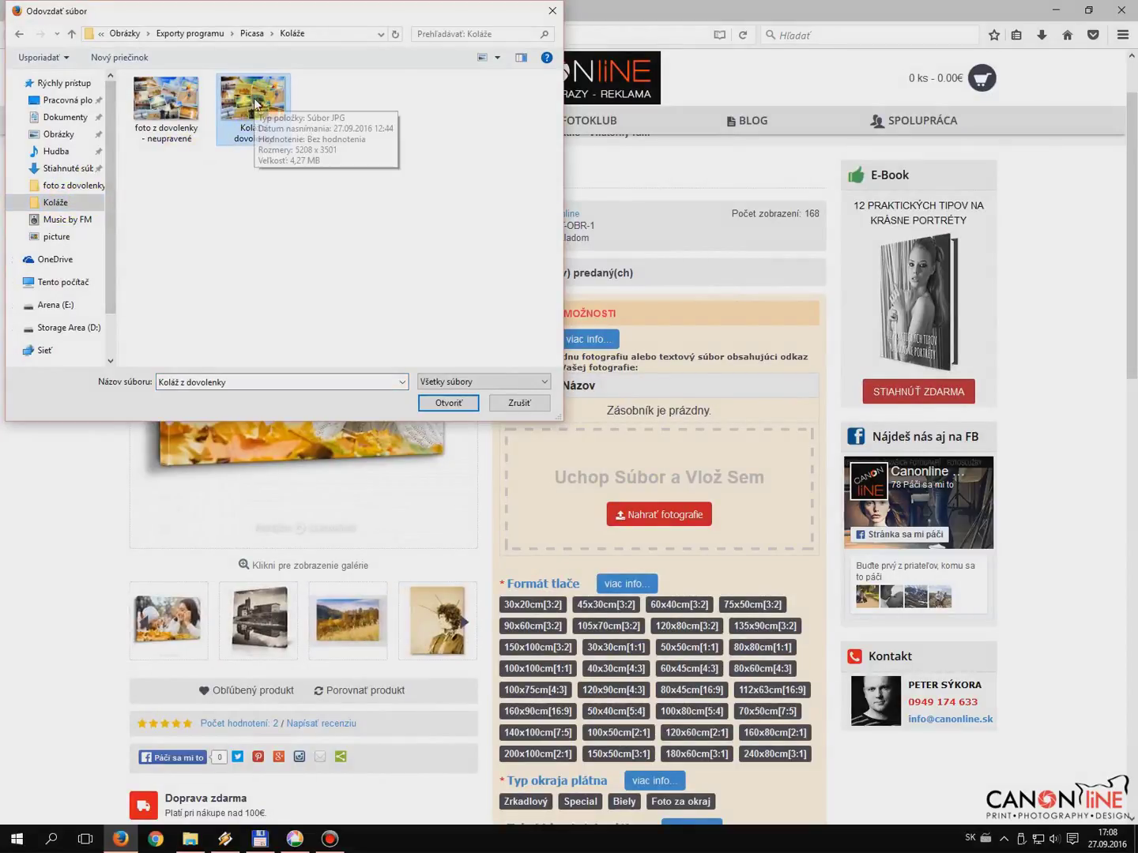
left_click(448, 403)
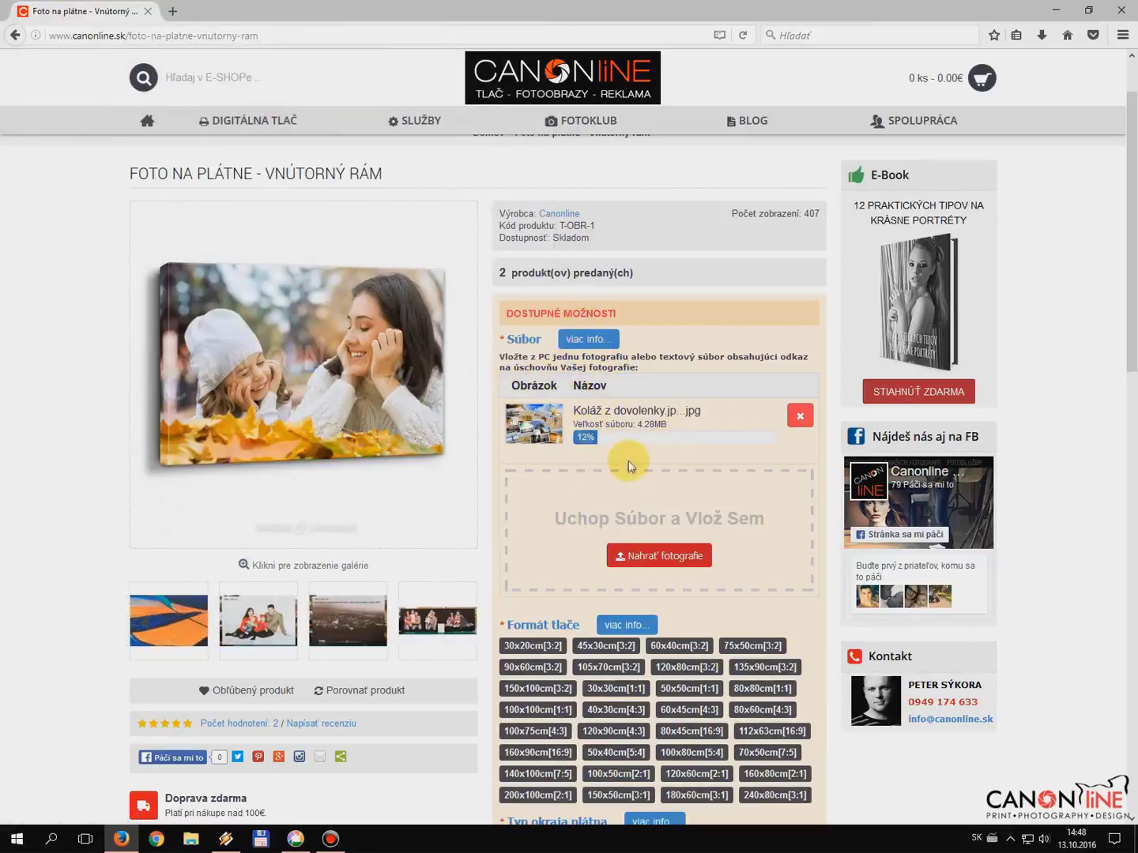
- Read the overview of standard print formats and choose the print format 90x60cm[3:2]
scroll(624, 442, "down", 3)
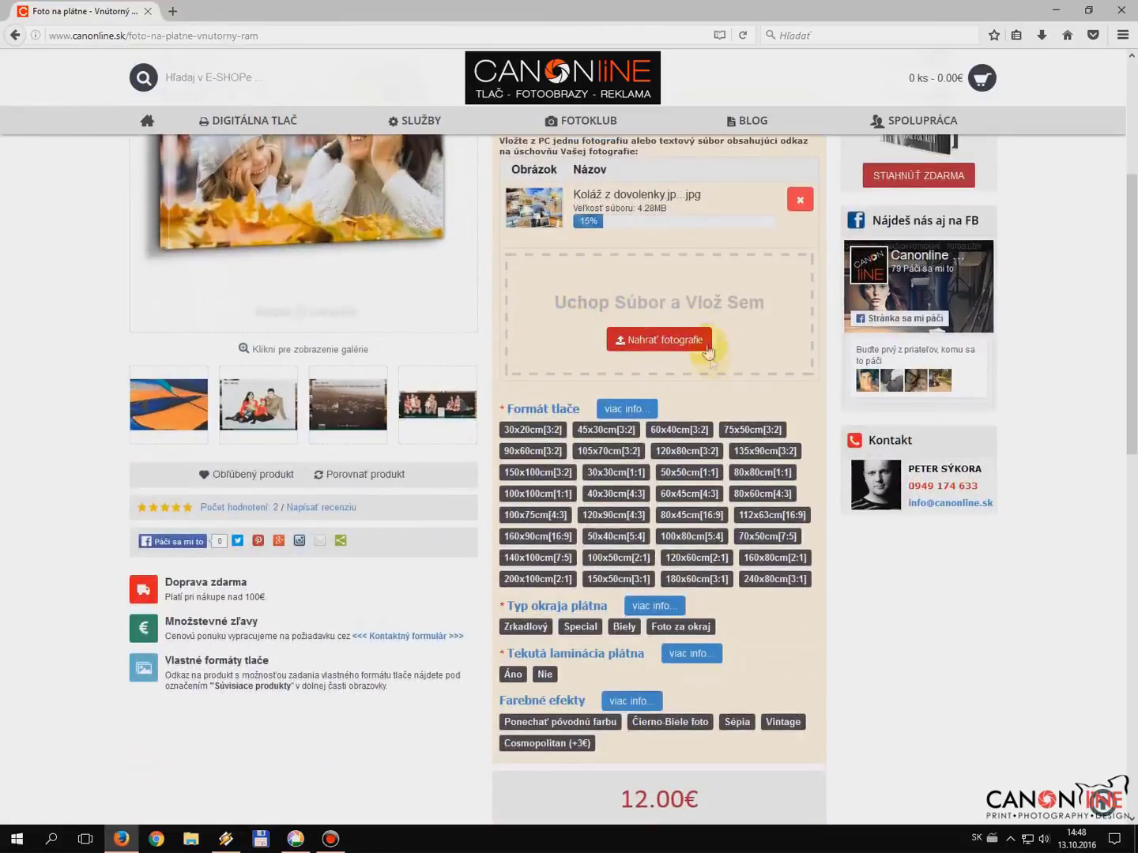
left_click(628, 409)
scroll(633, 414, "down", 1)
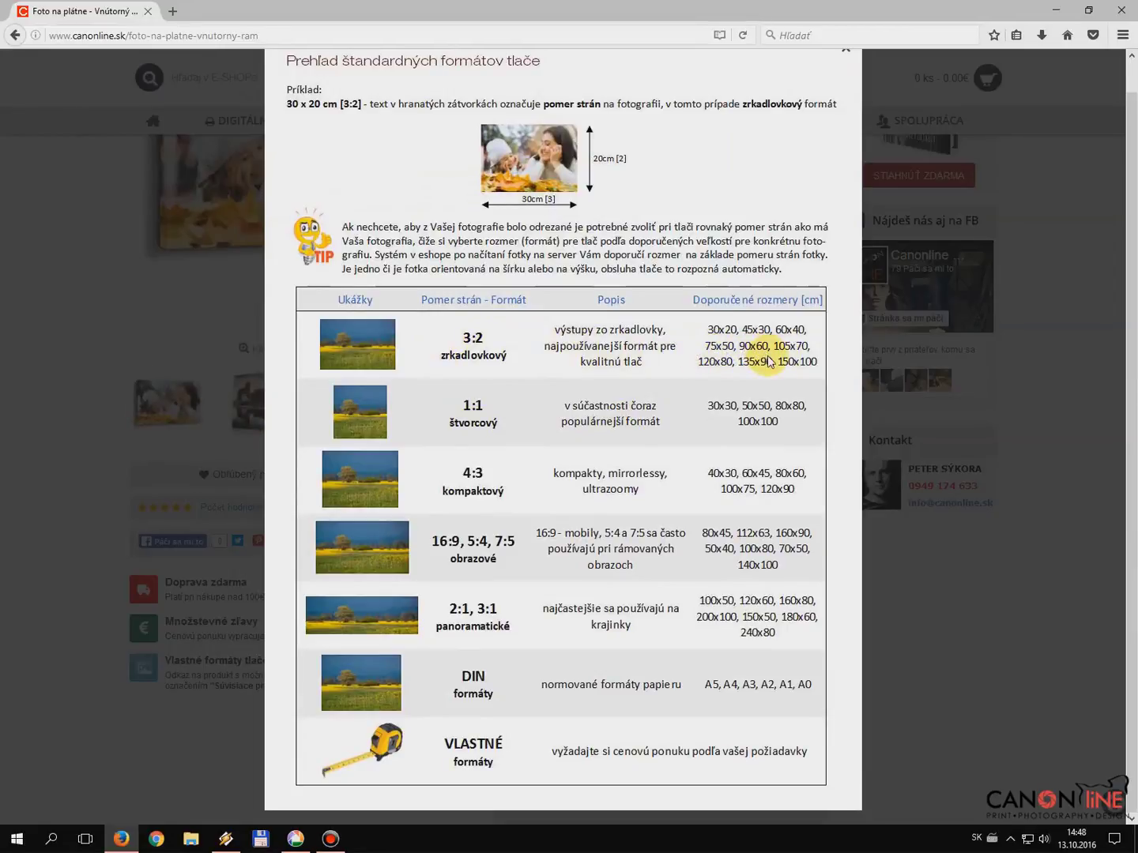
scroll(766, 360, "up", 1)
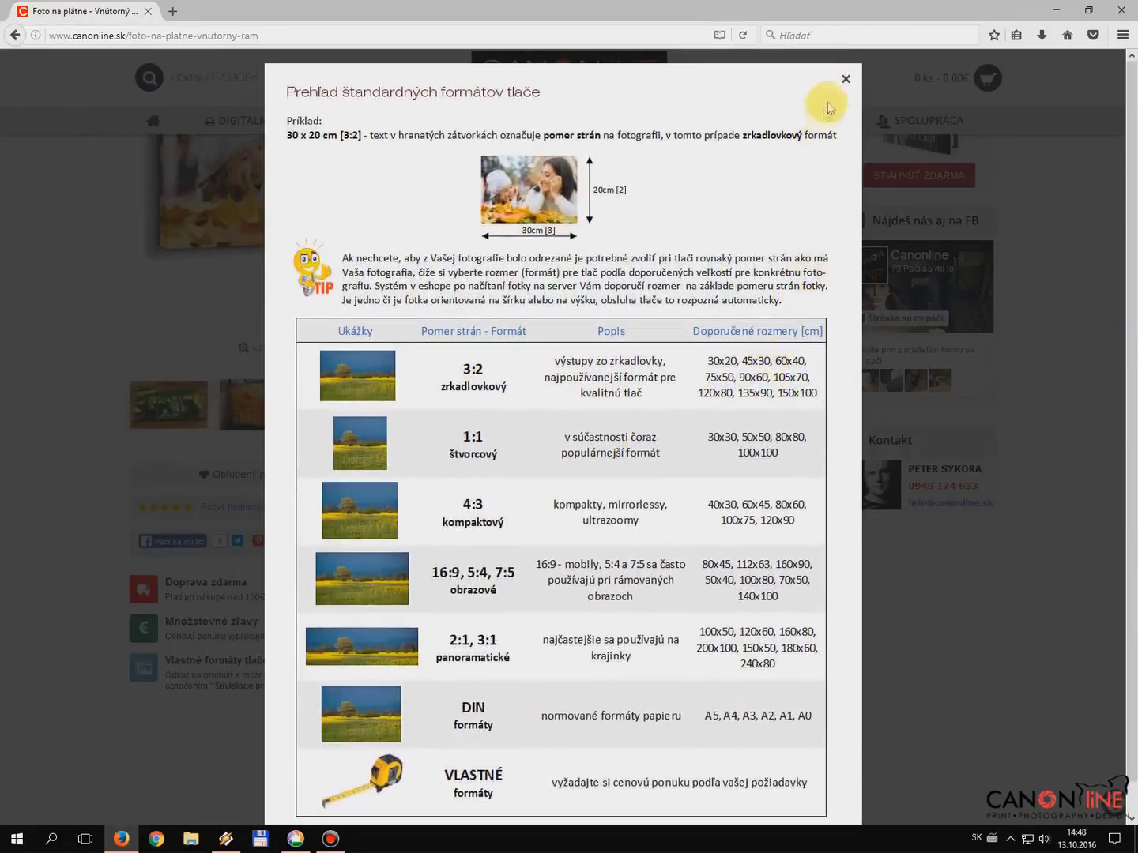
left_click(846, 82)
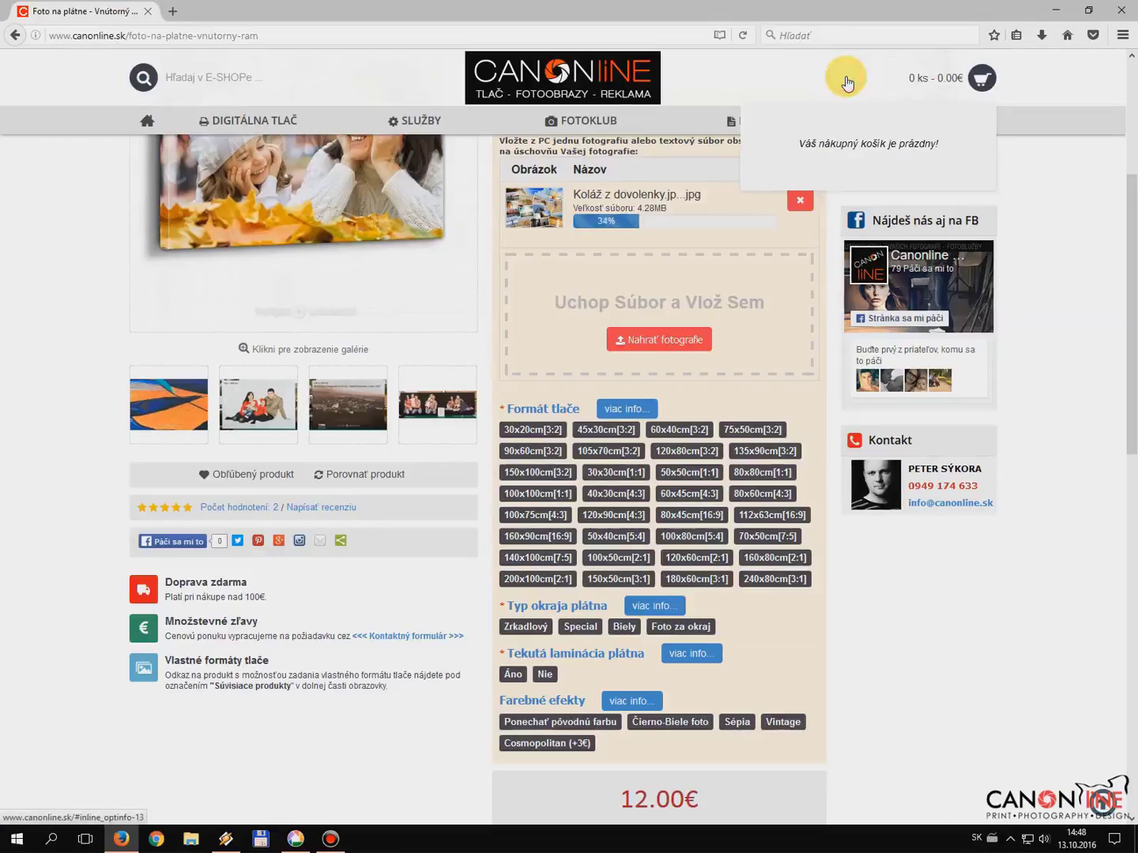
left_click(526, 452)
- Read the explanation of the canvas edge types and choose the edge type Zrkadlový
scroll(554, 450, "down", 2)
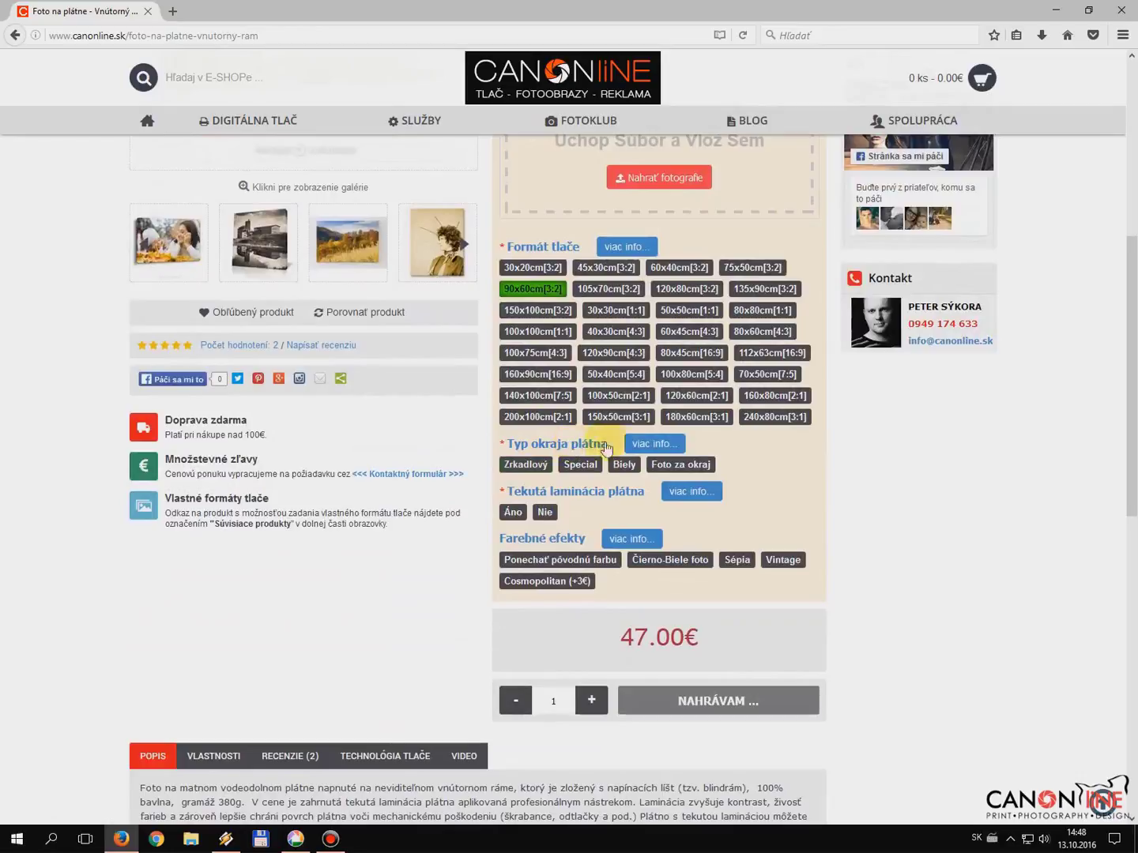
left_click(656, 445)
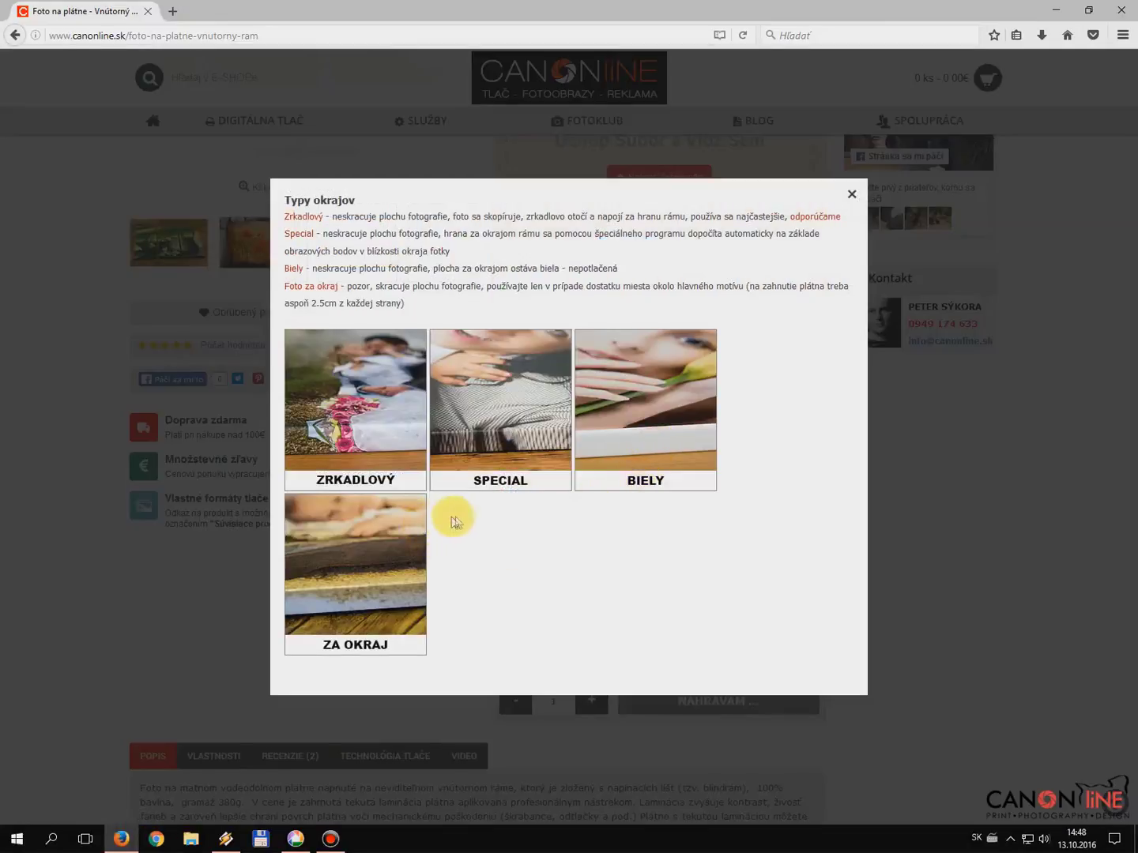
left_click(852, 195)
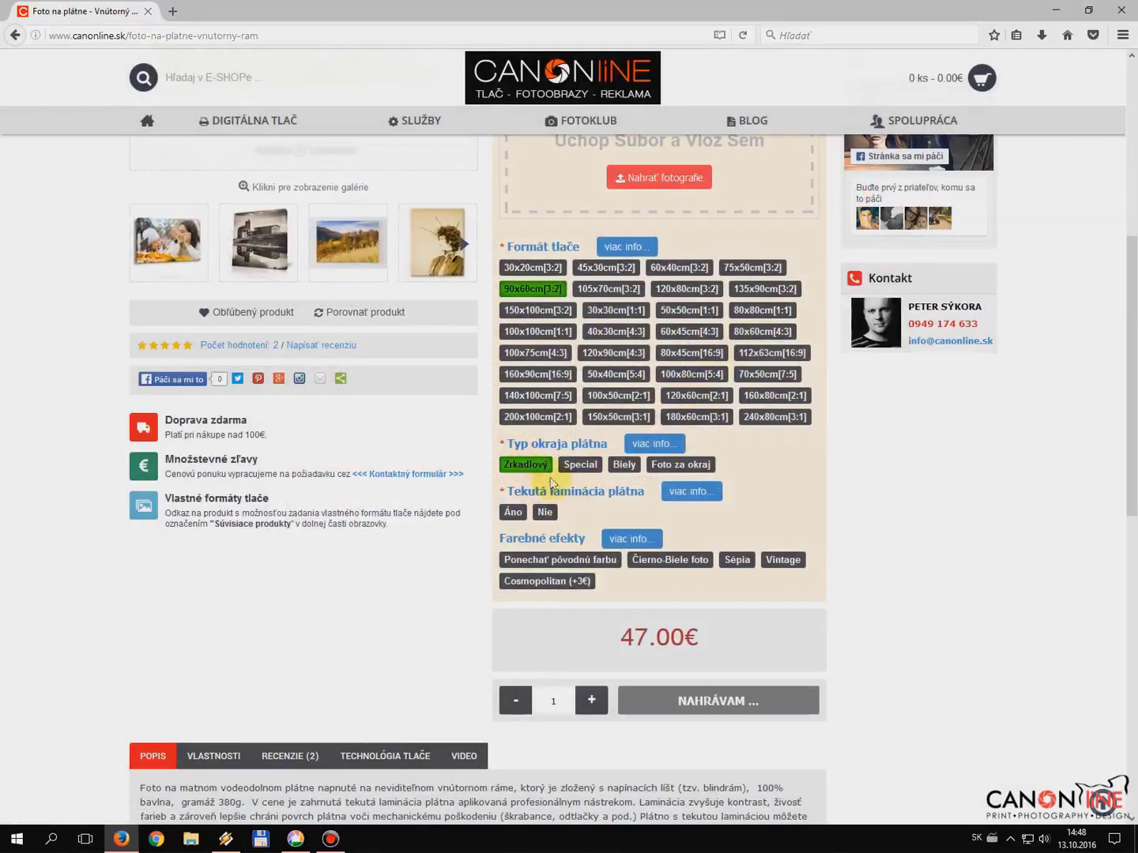
- Read the information on liquid canvas lamination and set Tekutá laminácia plátna to Áno
left_click(674, 499)
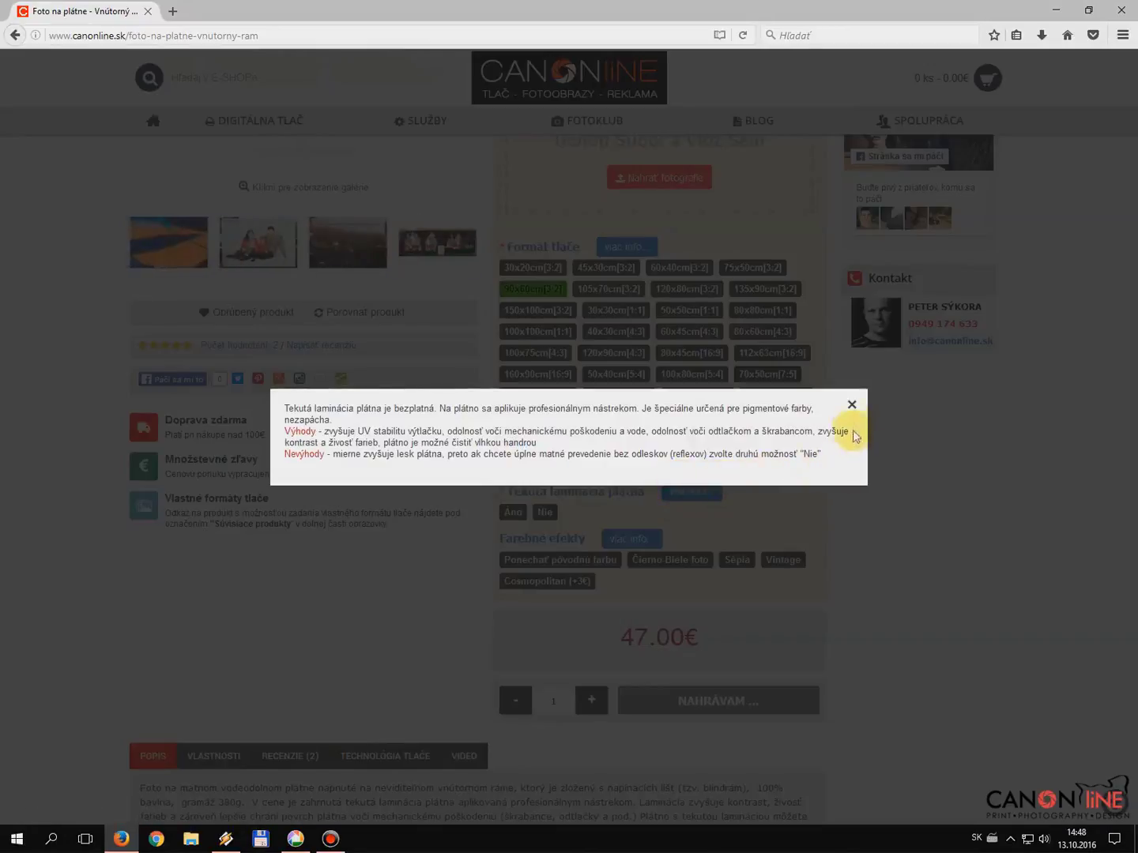
left_click(853, 405)
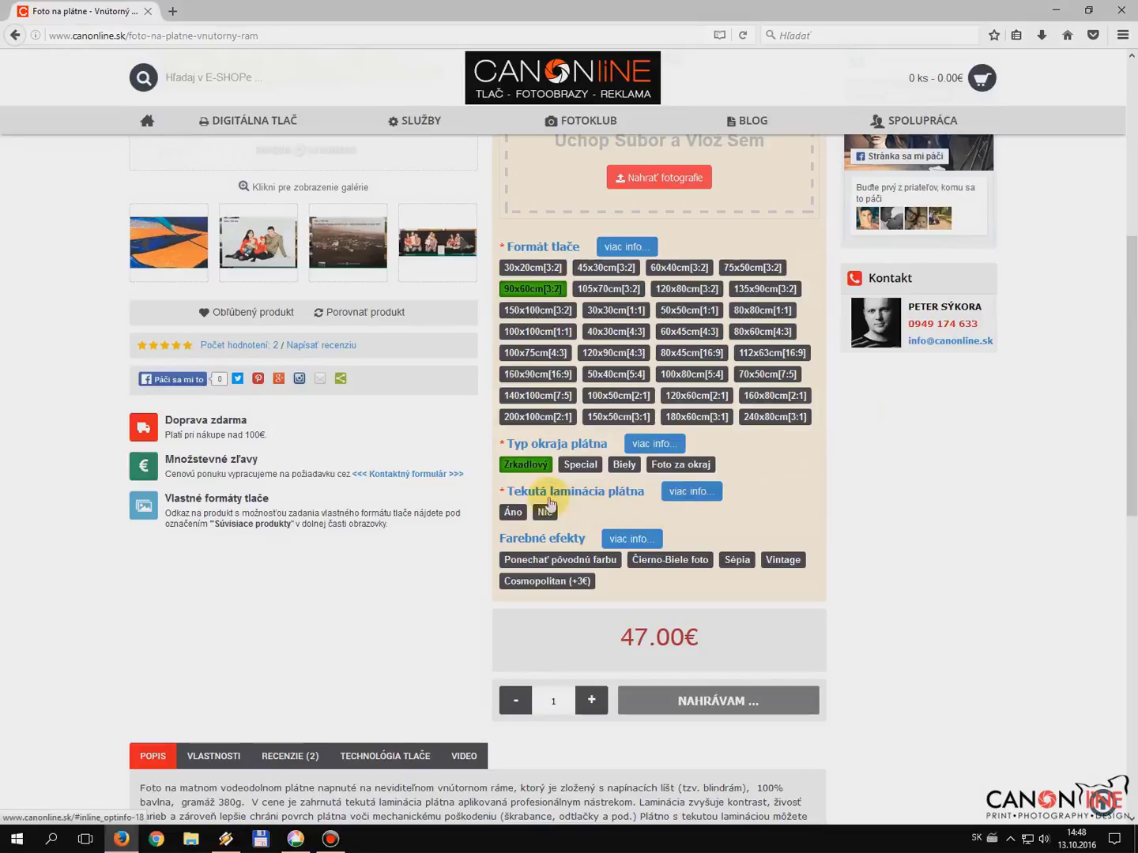
left_click(513, 513)
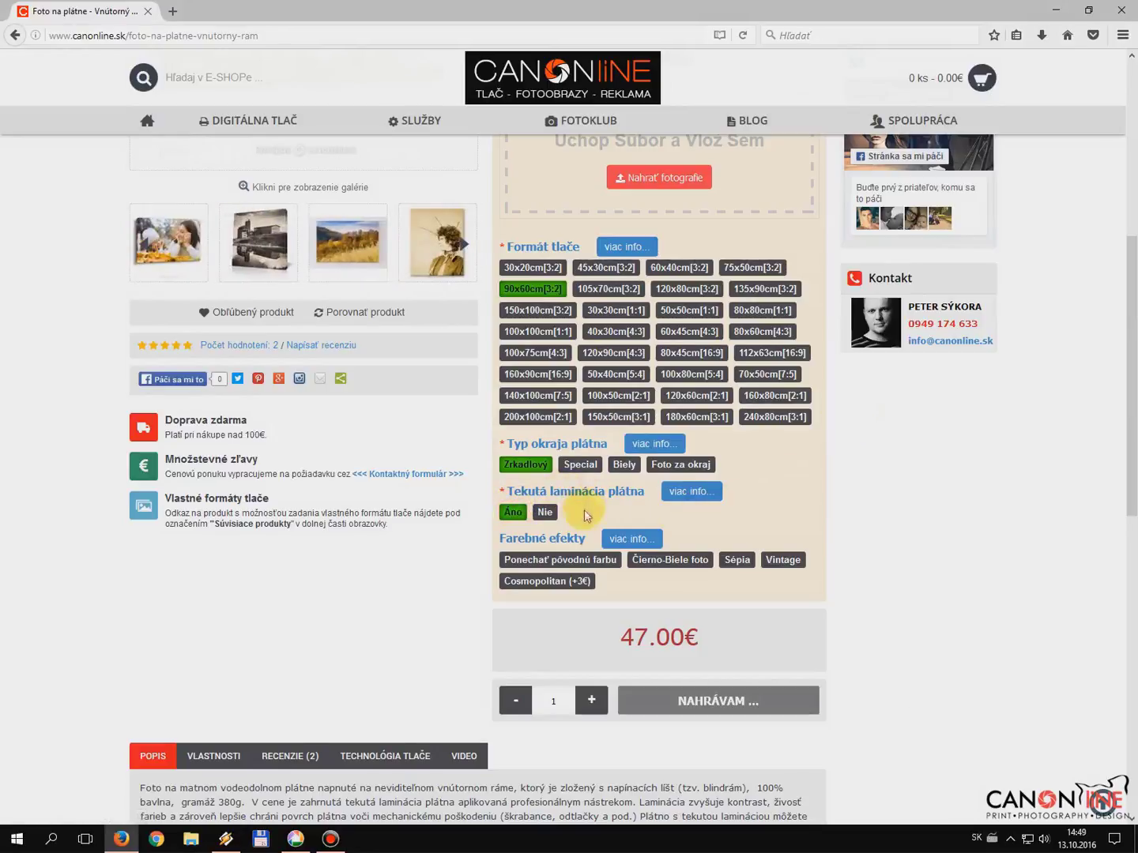
- Examine the samples of the colour effects, and check the uploaded photo's upload status, resolution and recommended print formats
left_click(626, 540)
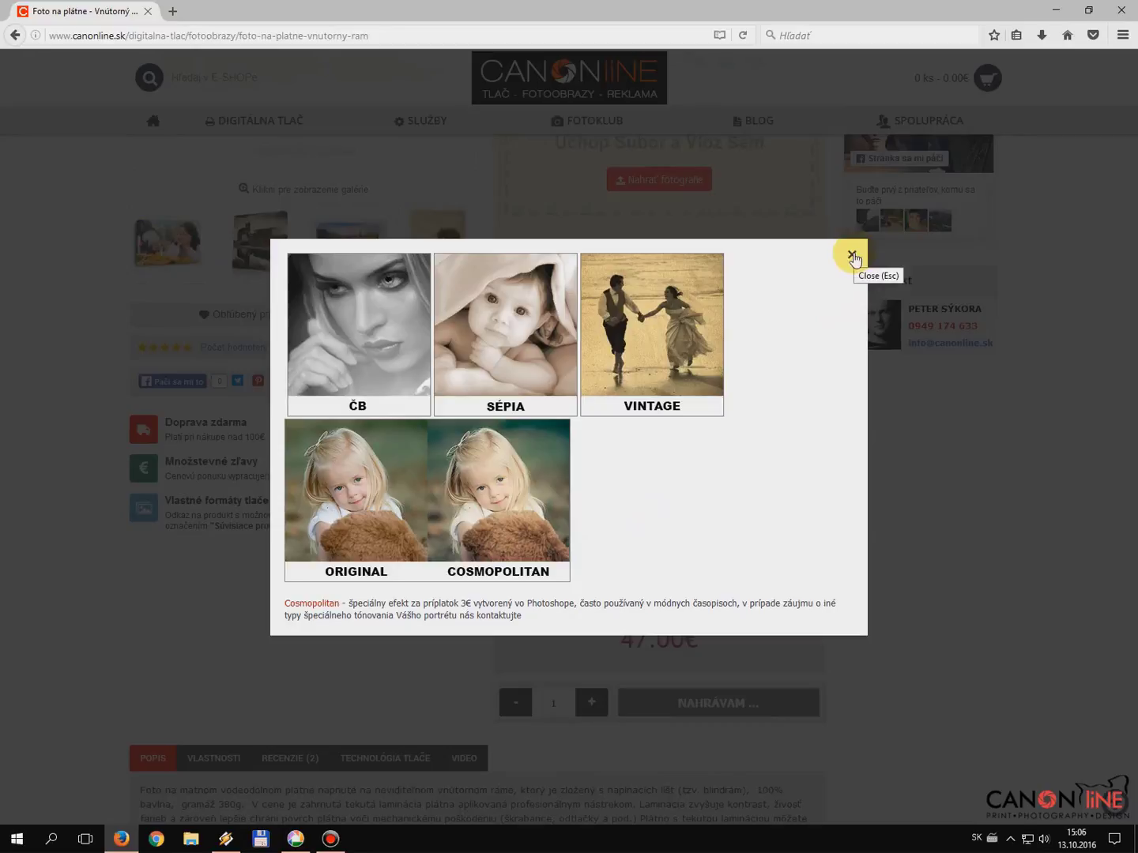
left_click(852, 257)
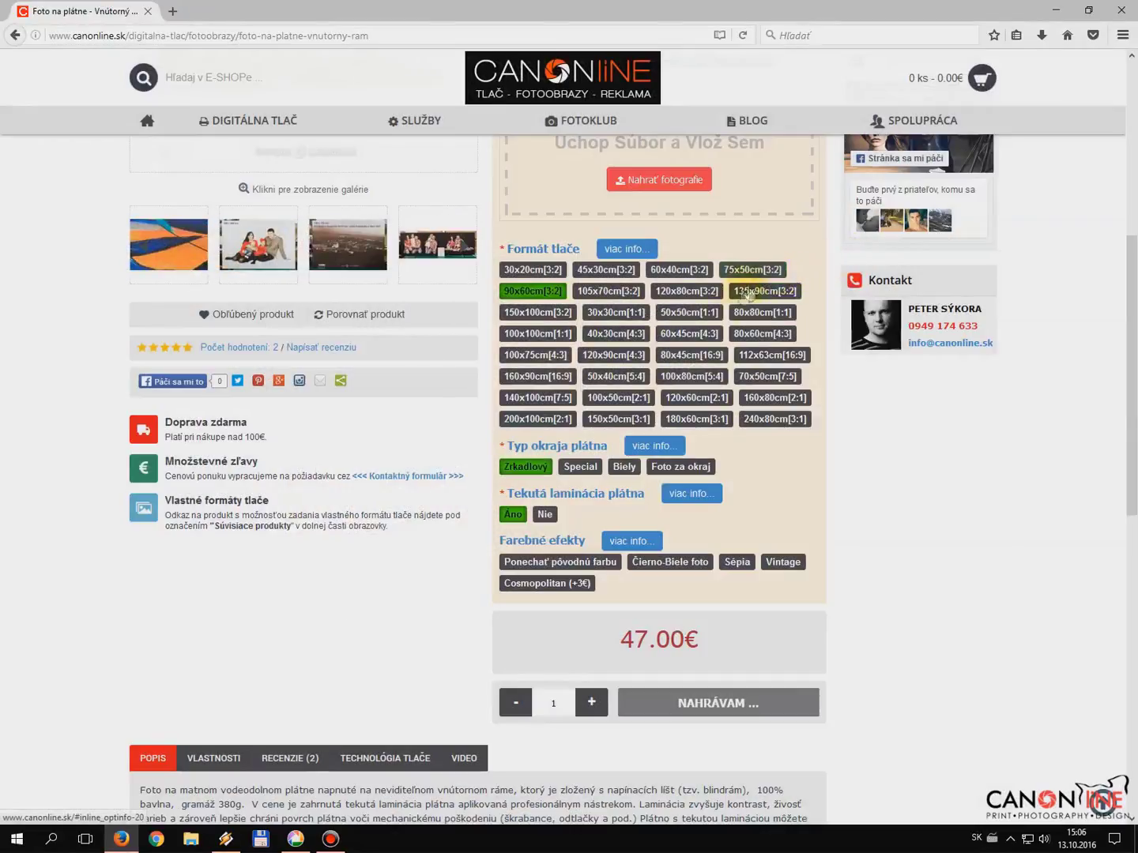
scroll(657, 403, "down", 2)
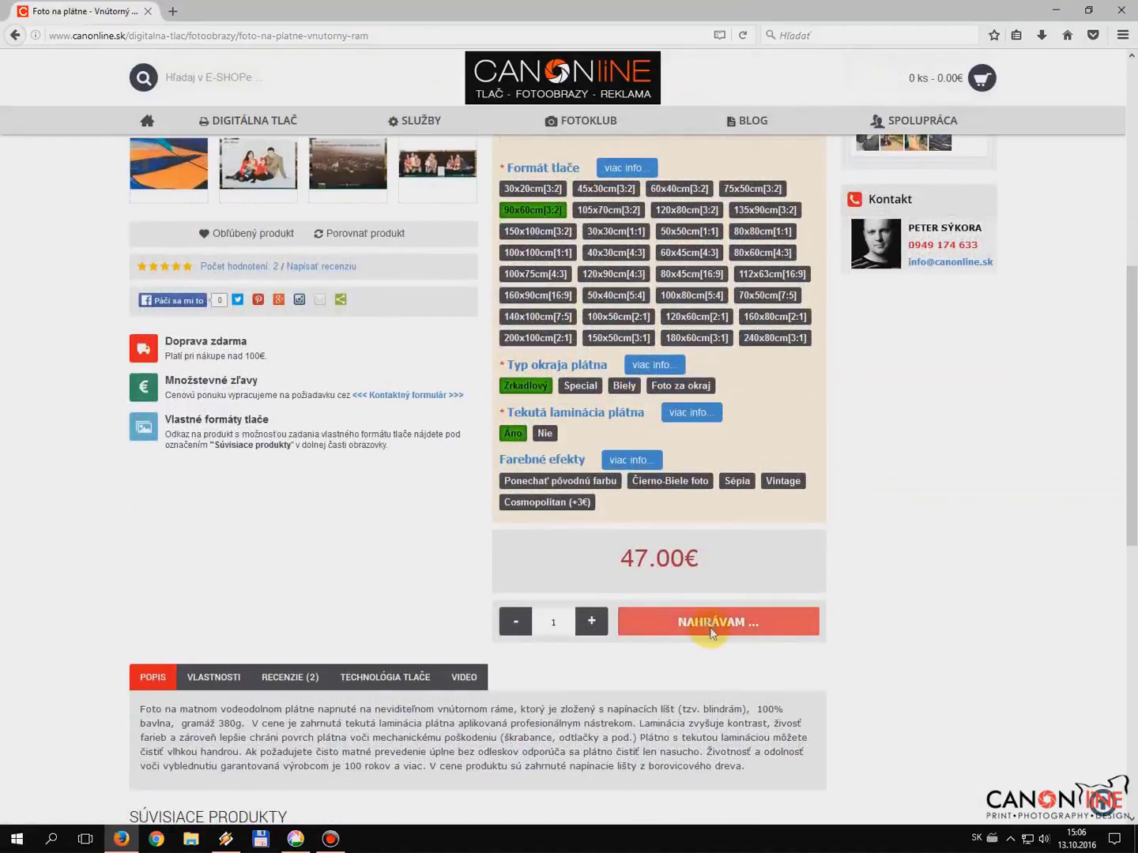
scroll(719, 602, "up", 10)
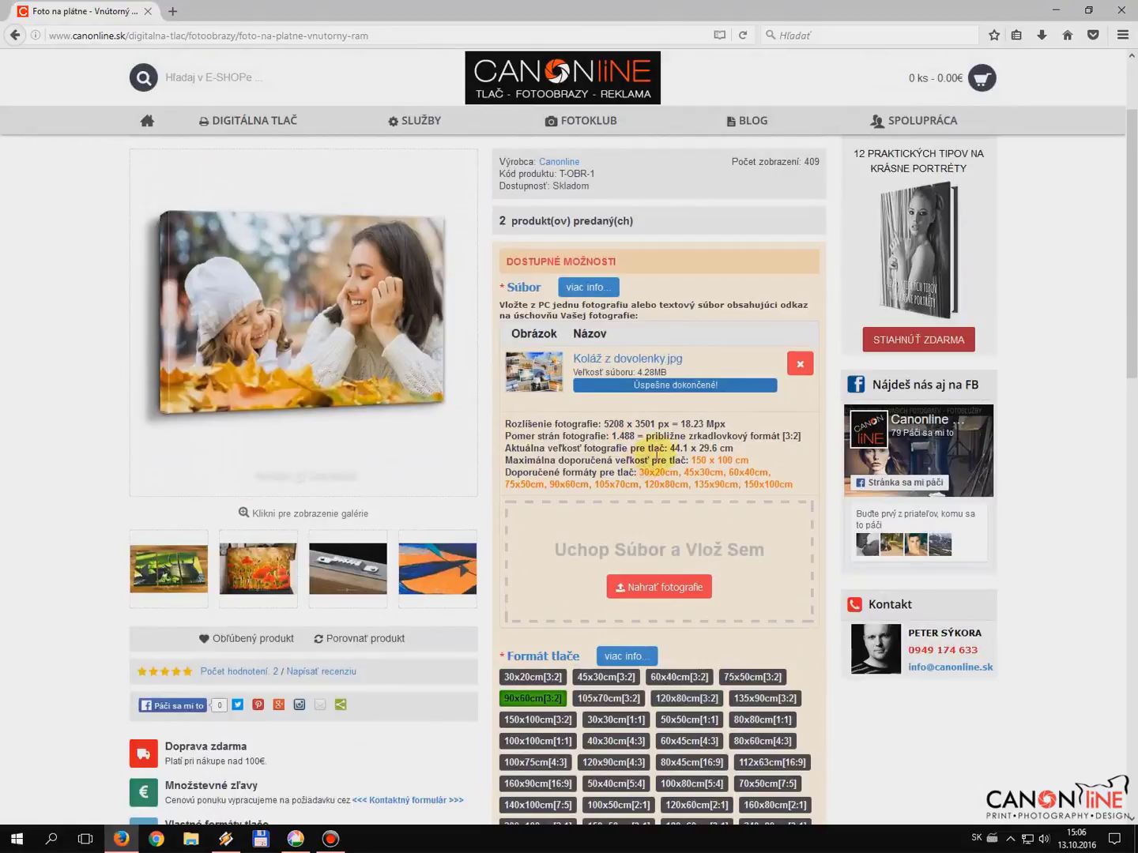
scroll(656, 451, "down", 7)
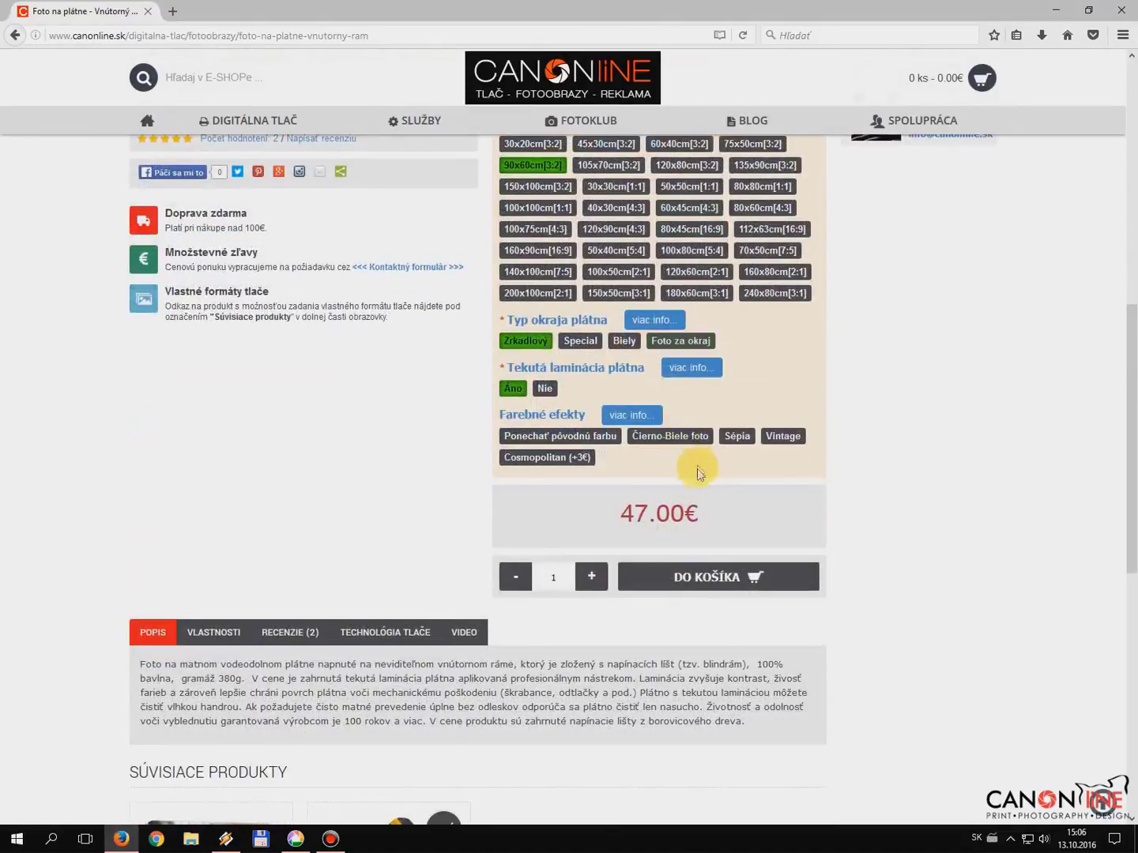